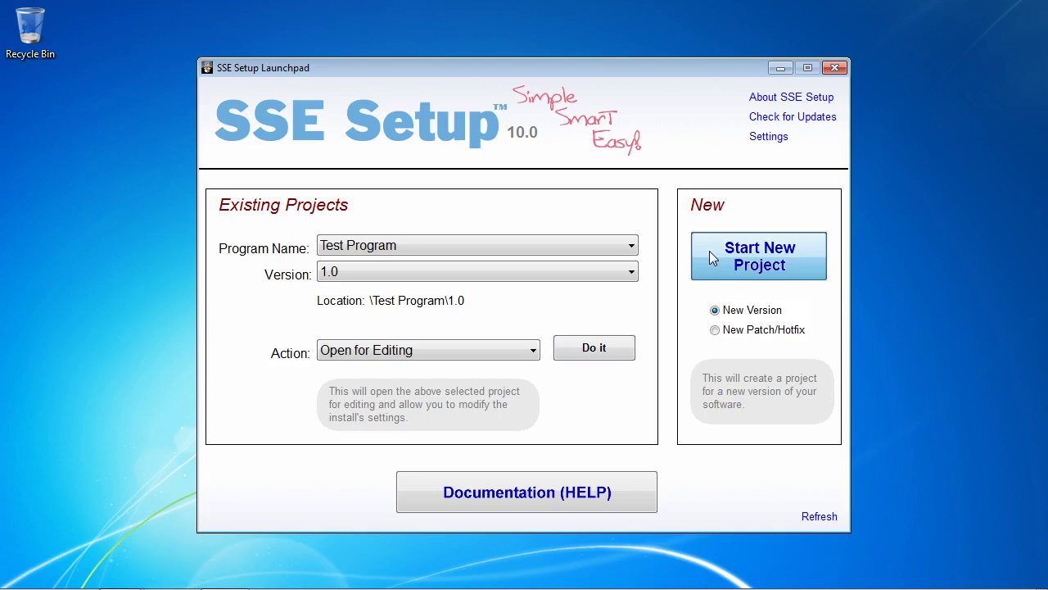
# Start a new version project for a new program named TestApp with version 1.0.
pyautogui.click(709, 250)
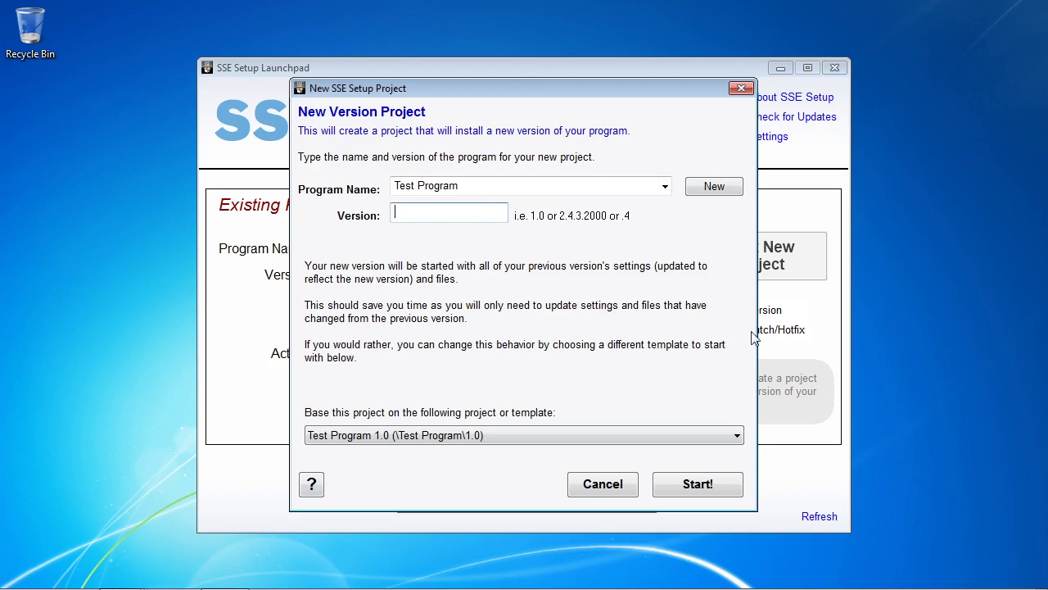
pyautogui.click(706, 193)
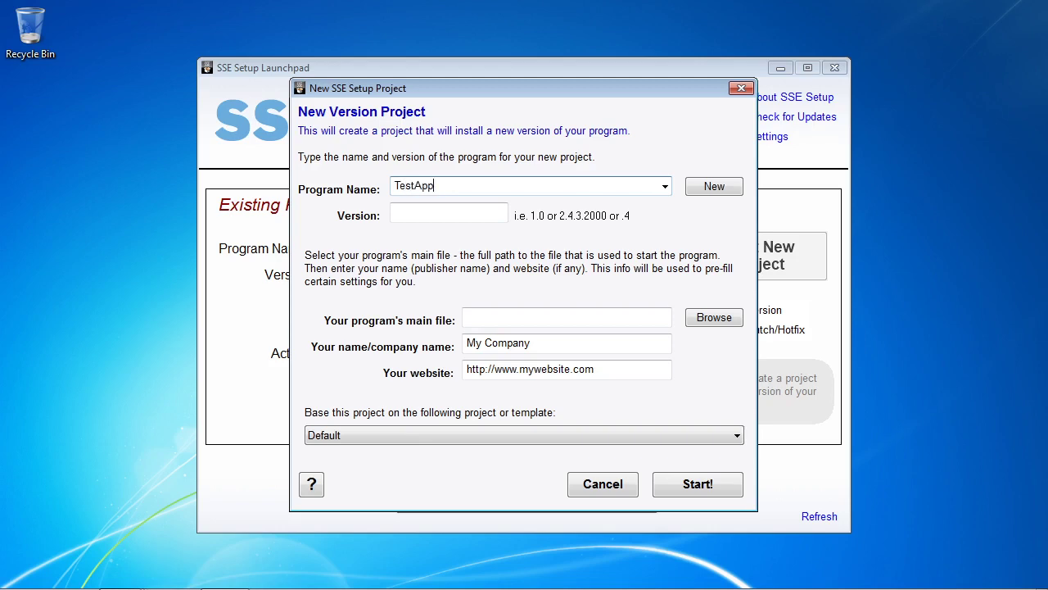
pyautogui.click(428, 216)
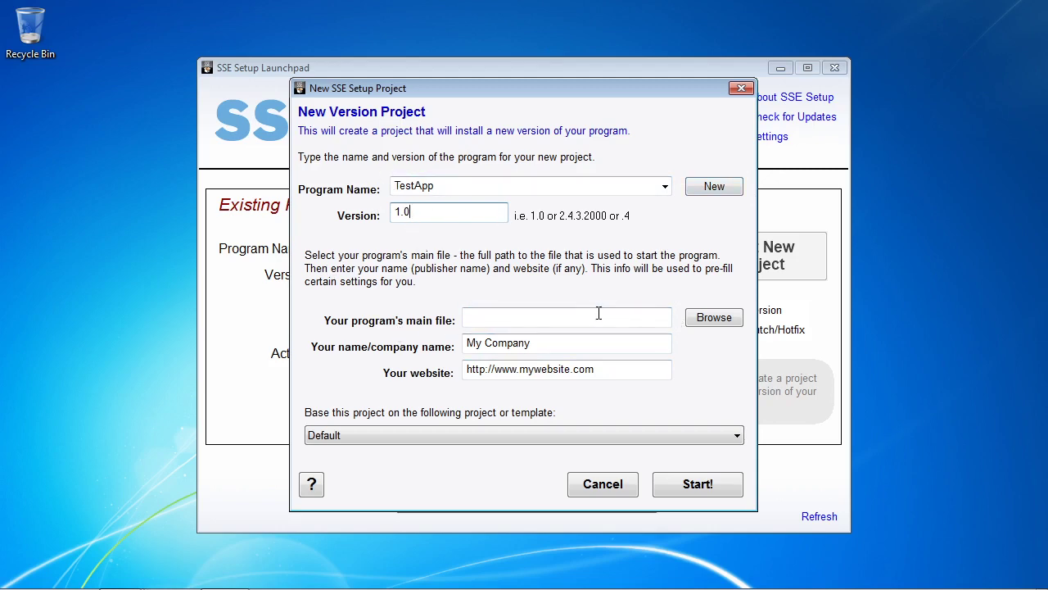
# Choose TestApp2.exe from the Sources documents folder as the program's main file.
pyautogui.click(715, 320)
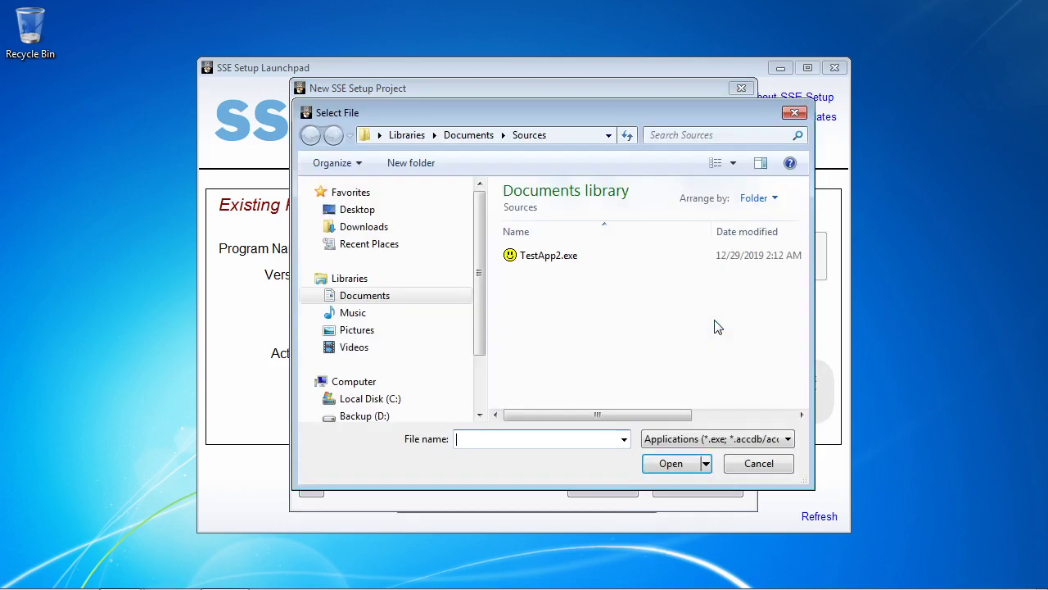
pyautogui.click(551, 260)
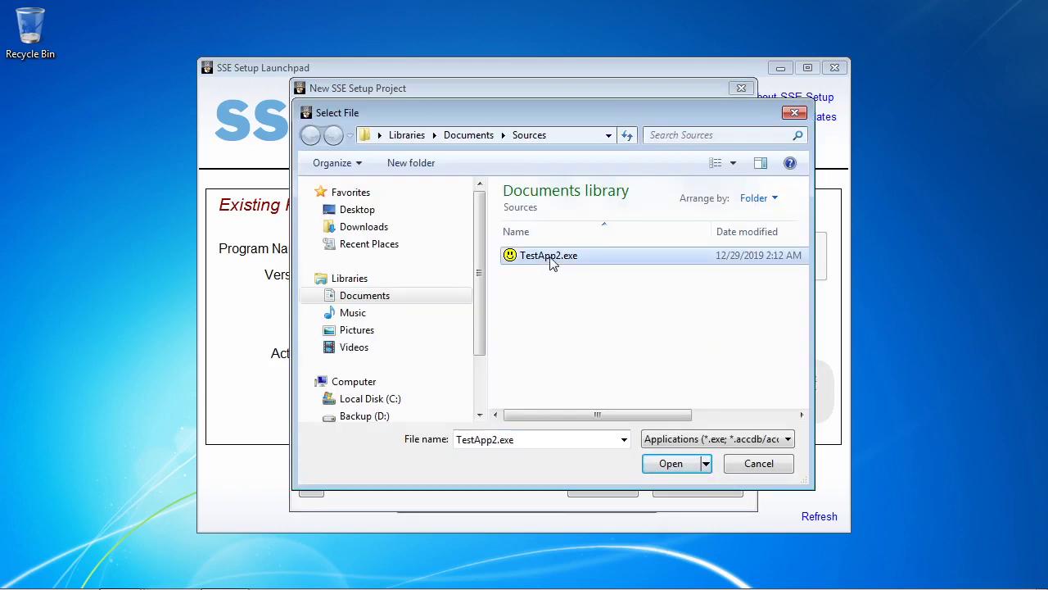
pyautogui.doubleClick(551, 261)
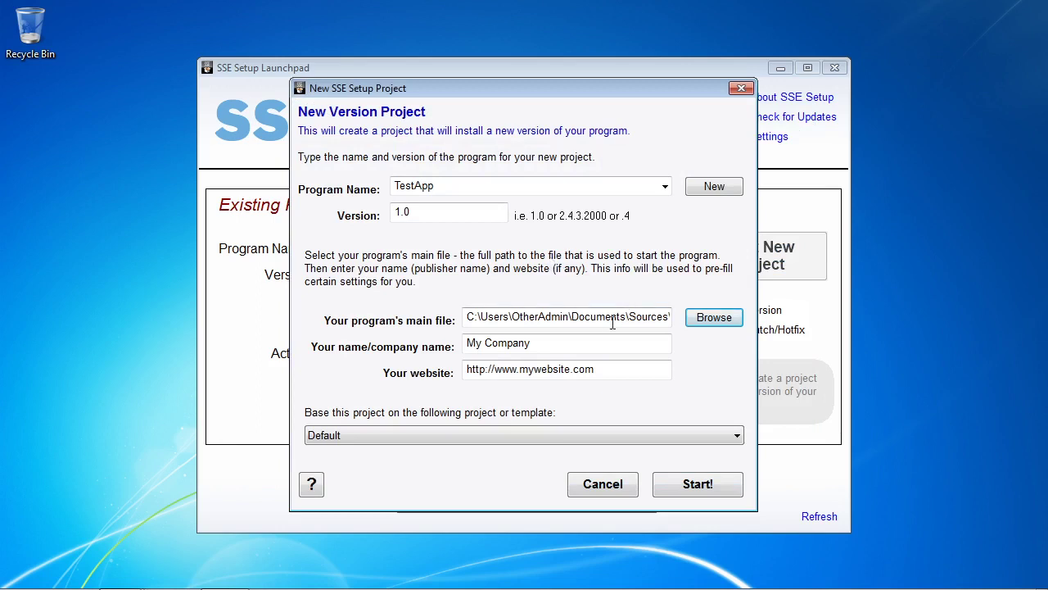
# Change the company name to My Really Awesome Company.
pyautogui.click(570, 342)
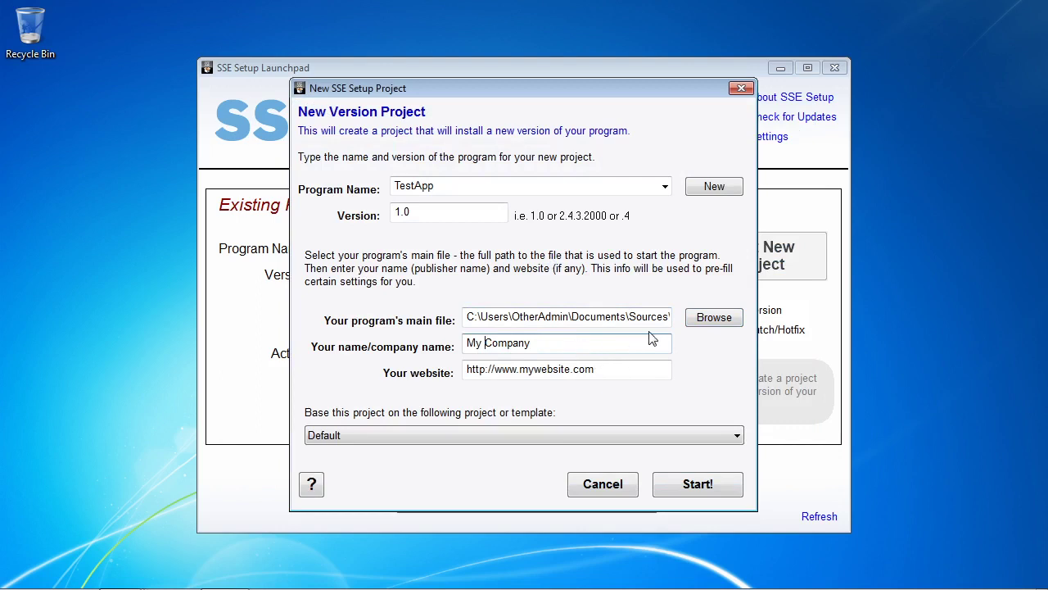
pyautogui.write('Really S')
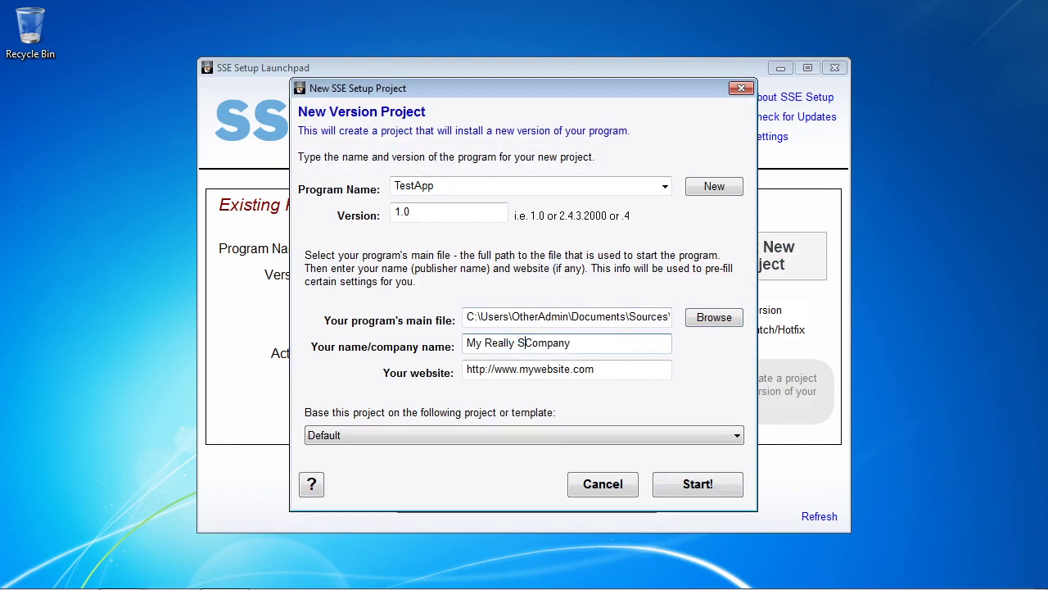
pyautogui.press('BackSpace')
pyautogui.write('Aer')
pyautogui.press('BackSpace')
pyautogui.press('BackSpace')
pyautogui.write('wesome')
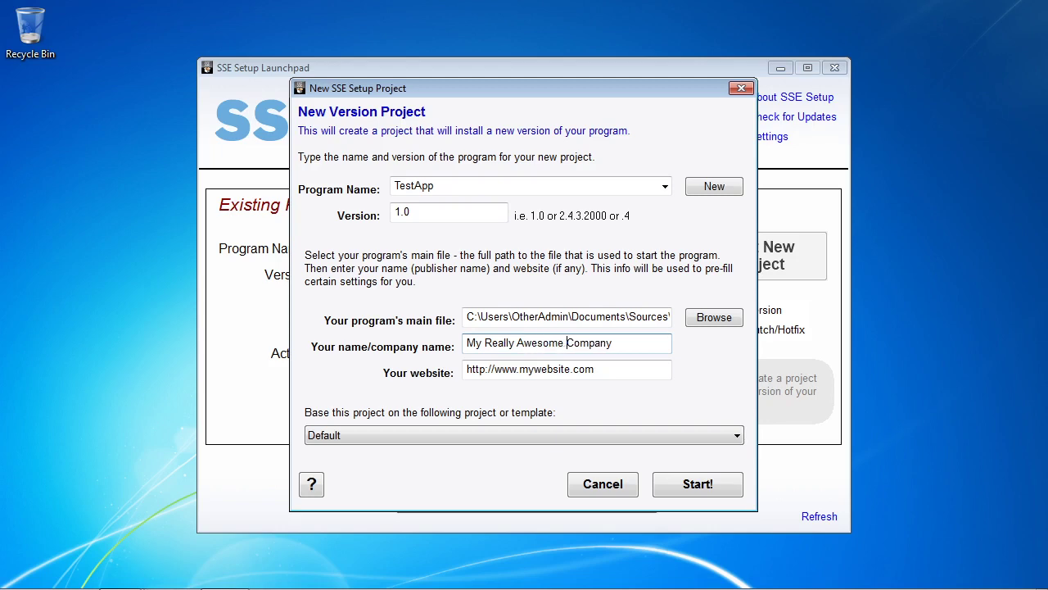
pyautogui.click(536, 368)
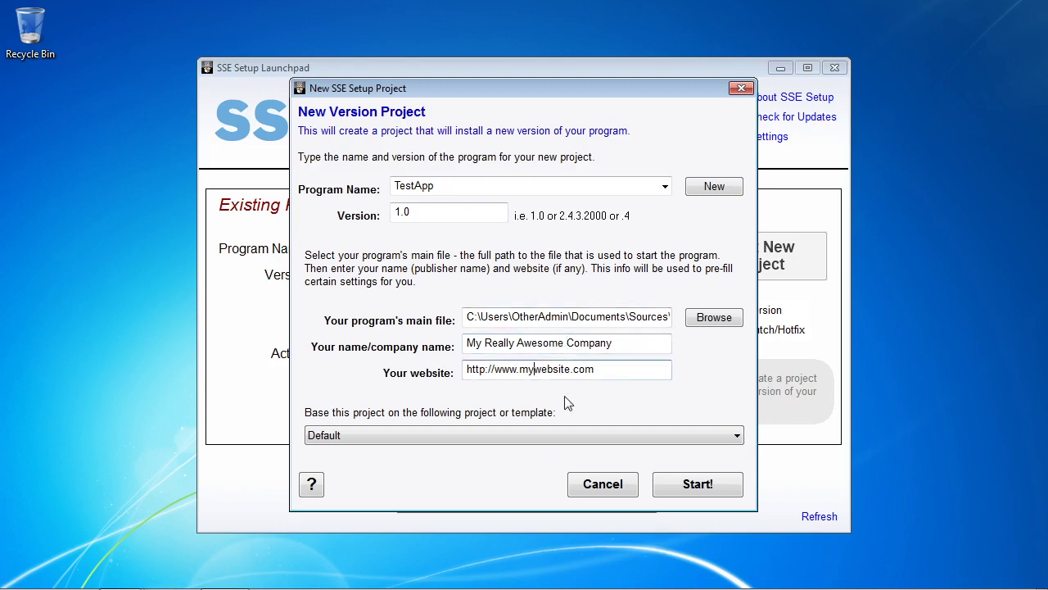
pyautogui.write('reallyawesome')
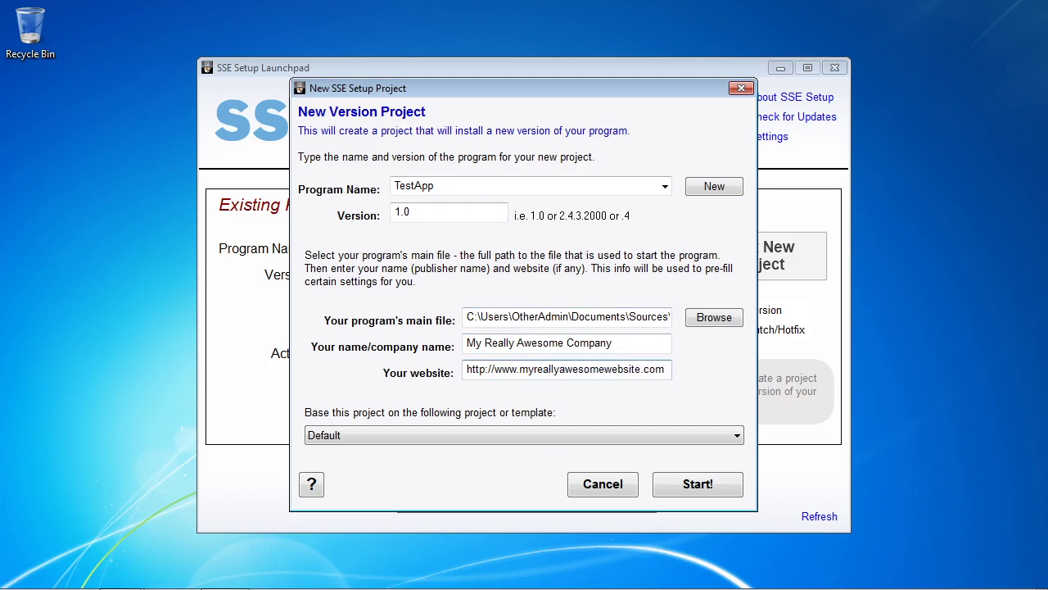
pyautogui.click(626, 368)
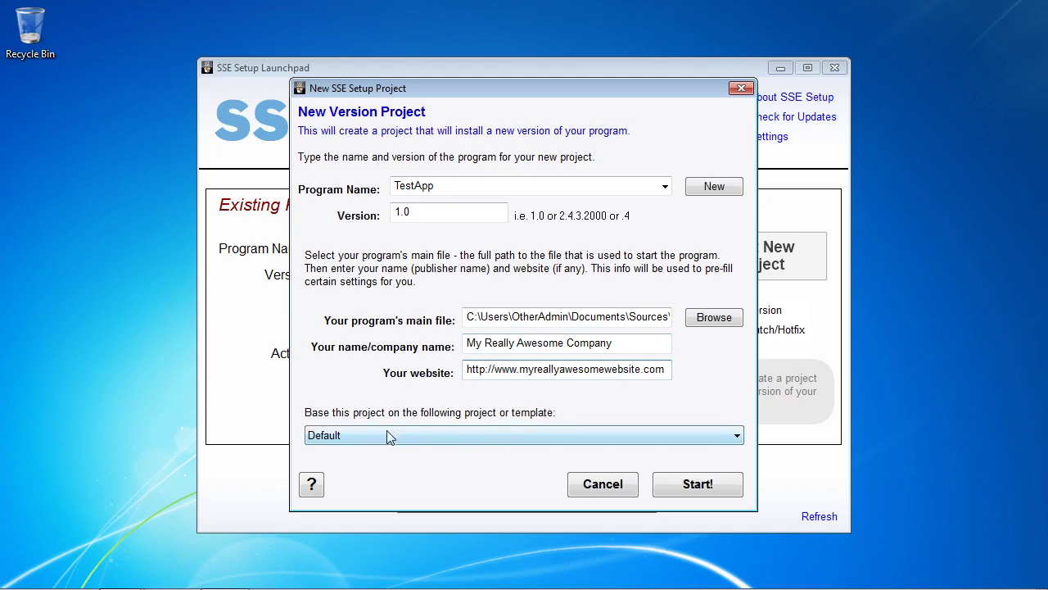
# Base the project on the Default template and create it.
pyautogui.click(504, 439)
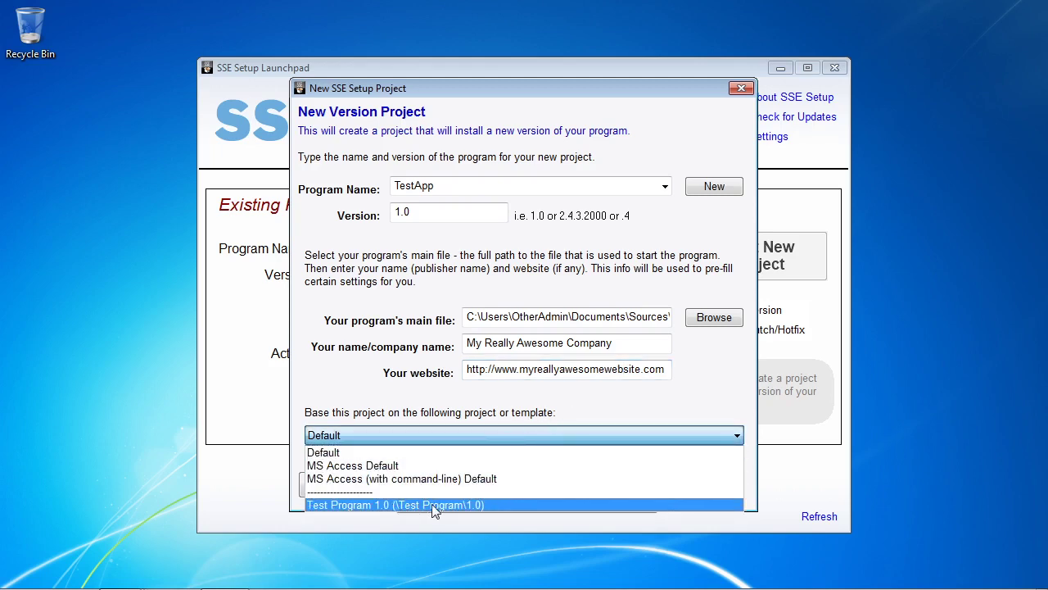
pyautogui.click(384, 455)
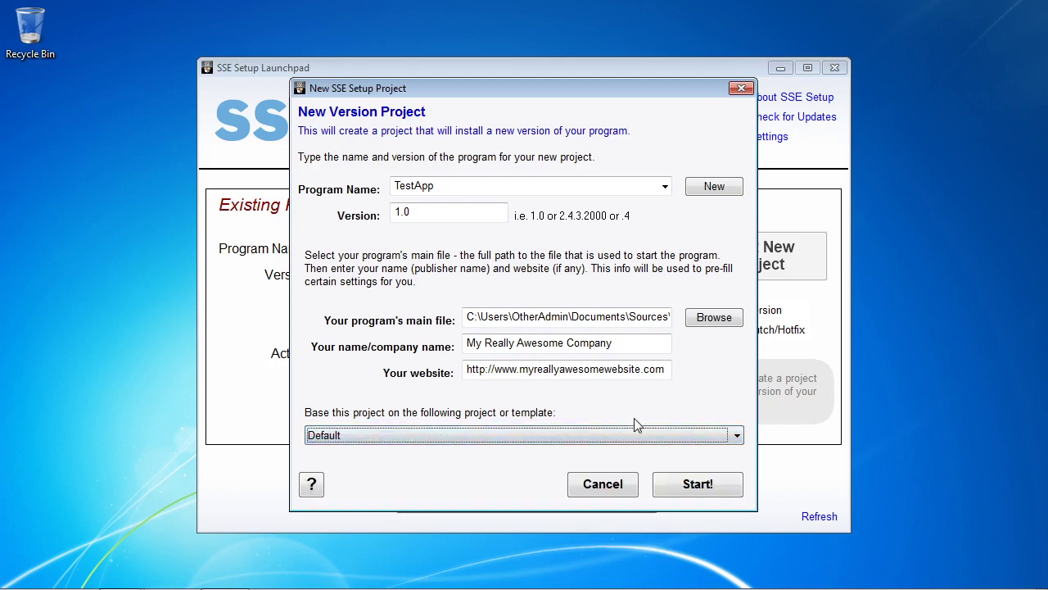
pyautogui.click(676, 488)
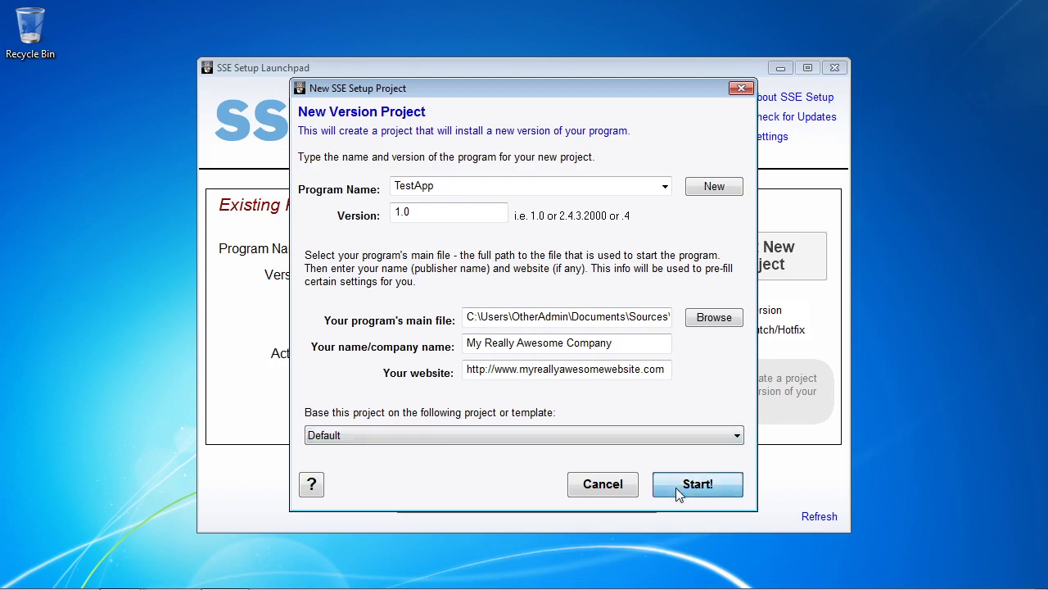
pyautogui.click(676, 484)
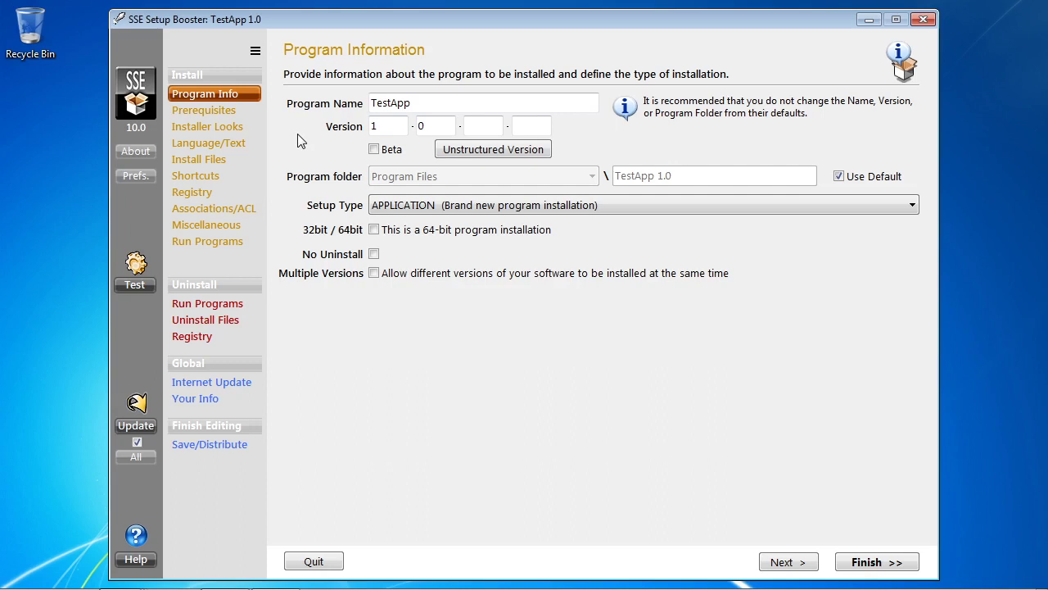
# Test the installer by installing TestApp 1.0 with the license accepted, and close the test application it opens.
pyautogui.click(140, 275)
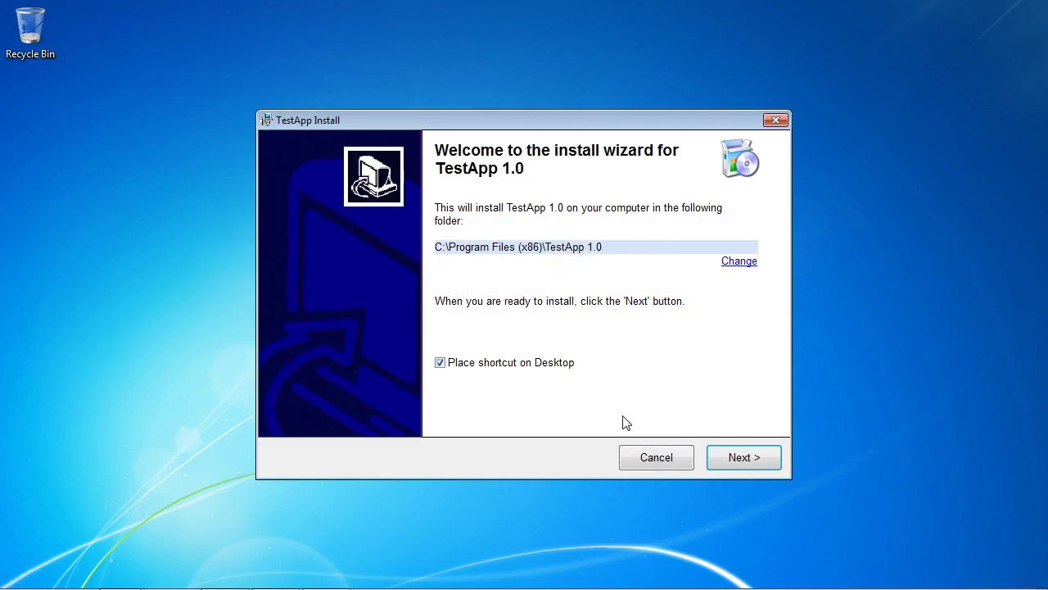
pyautogui.click(718, 462)
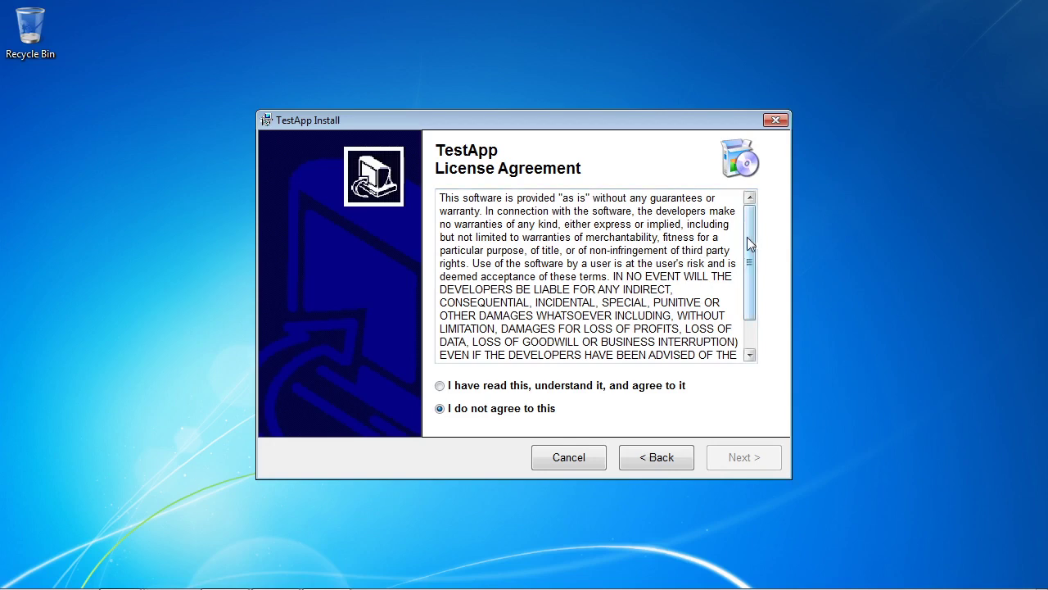
pyautogui.moveTo(748, 248); pyautogui.dragTo(754, 209)
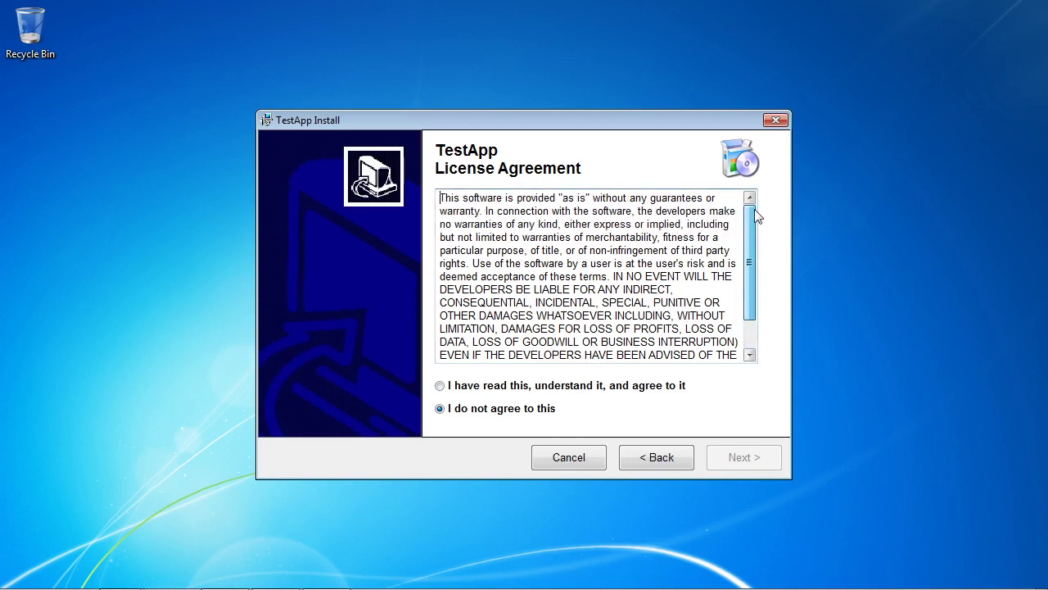
pyautogui.click(564, 387)
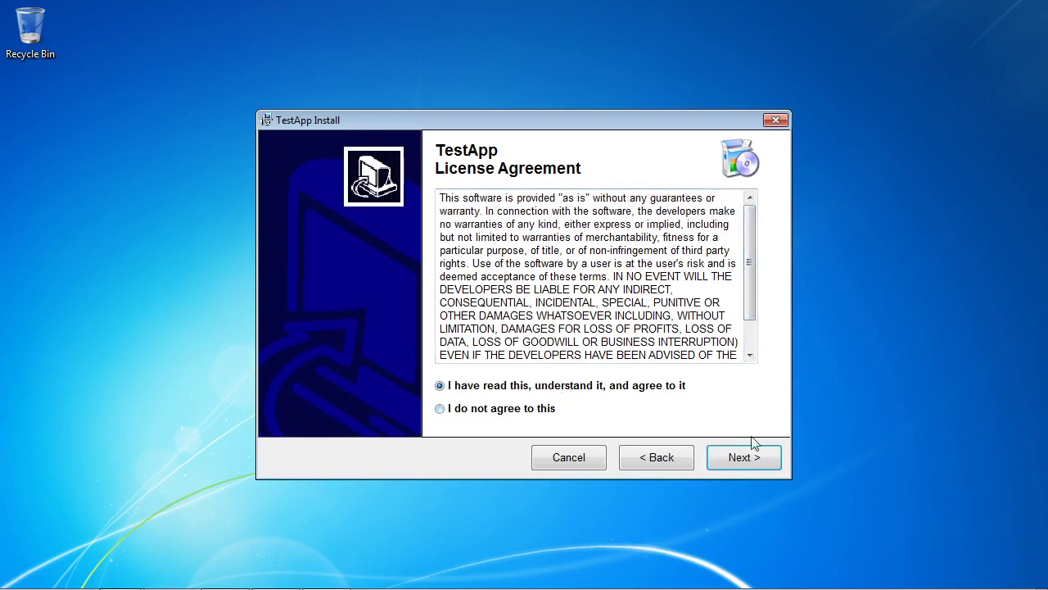
pyautogui.click(743, 458)
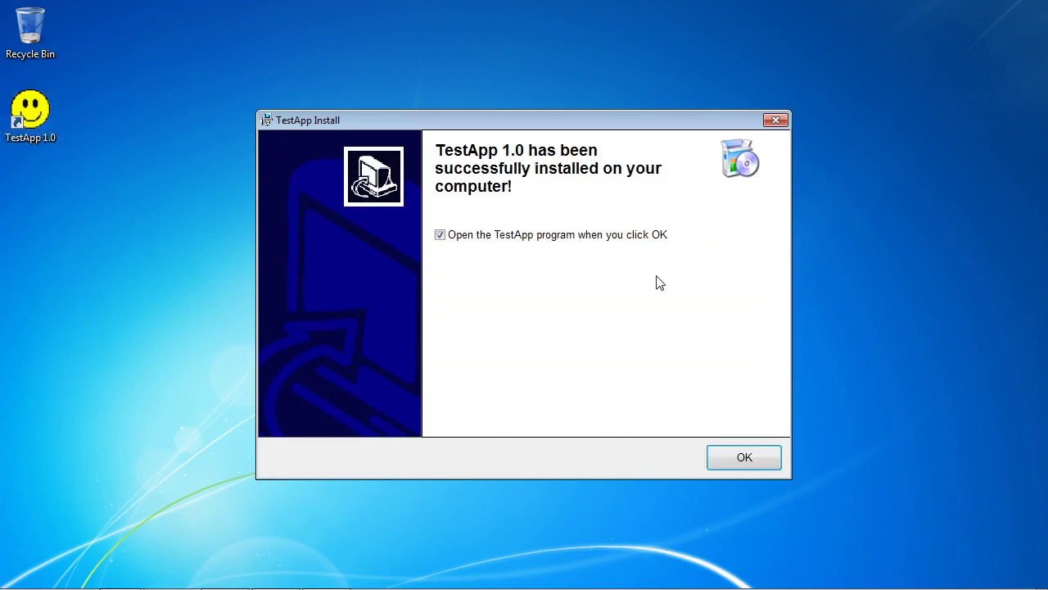
pyautogui.click(745, 458)
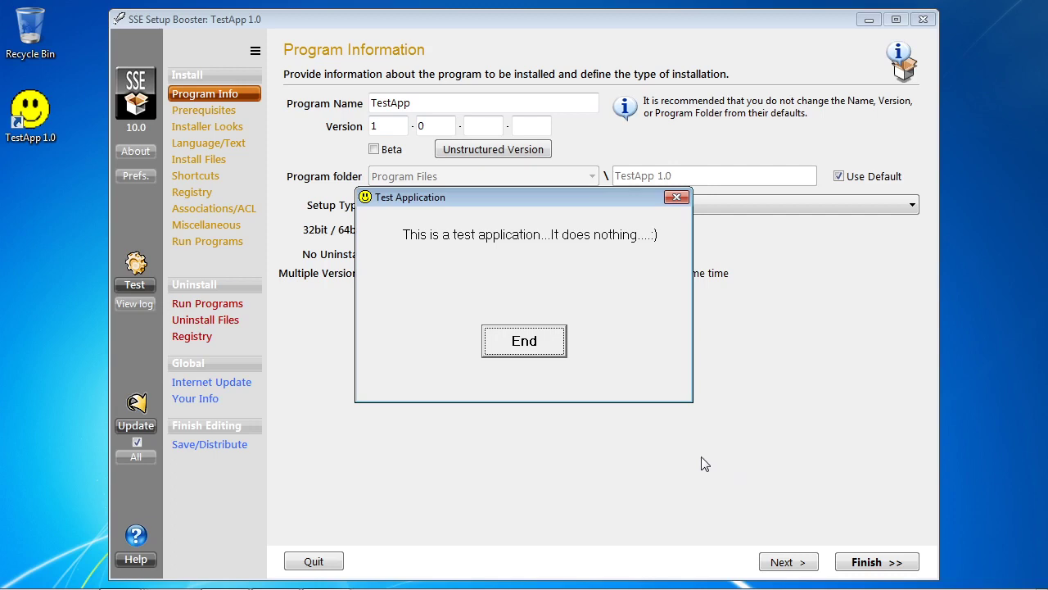
pyautogui.click(549, 351)
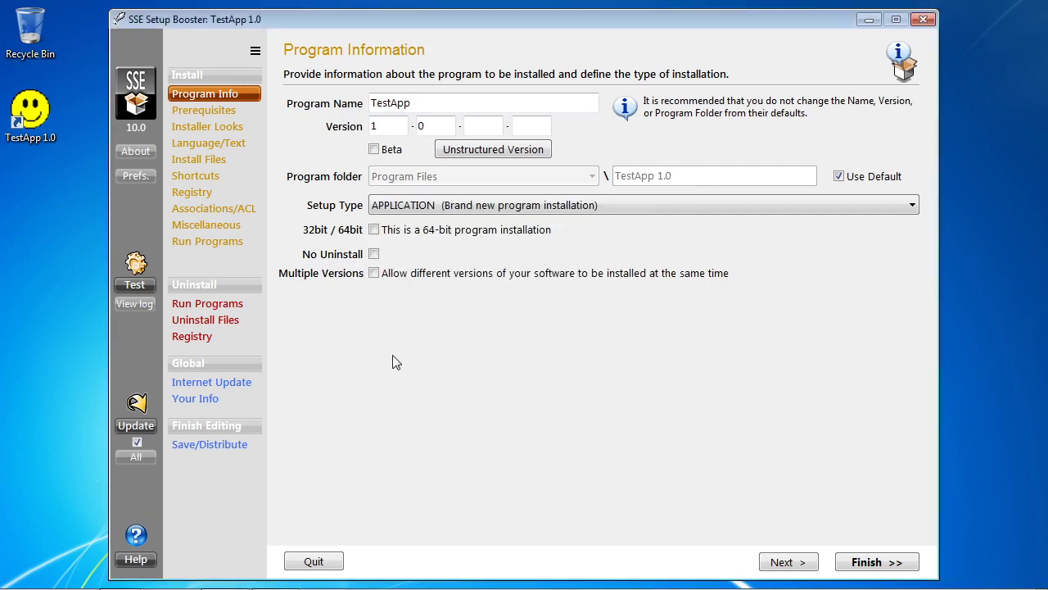
# Run the installer test again with the Uninstall: Show option, remove TestApp 1.0, and cancel the reinstallation.
pyautogui.click(139, 279)
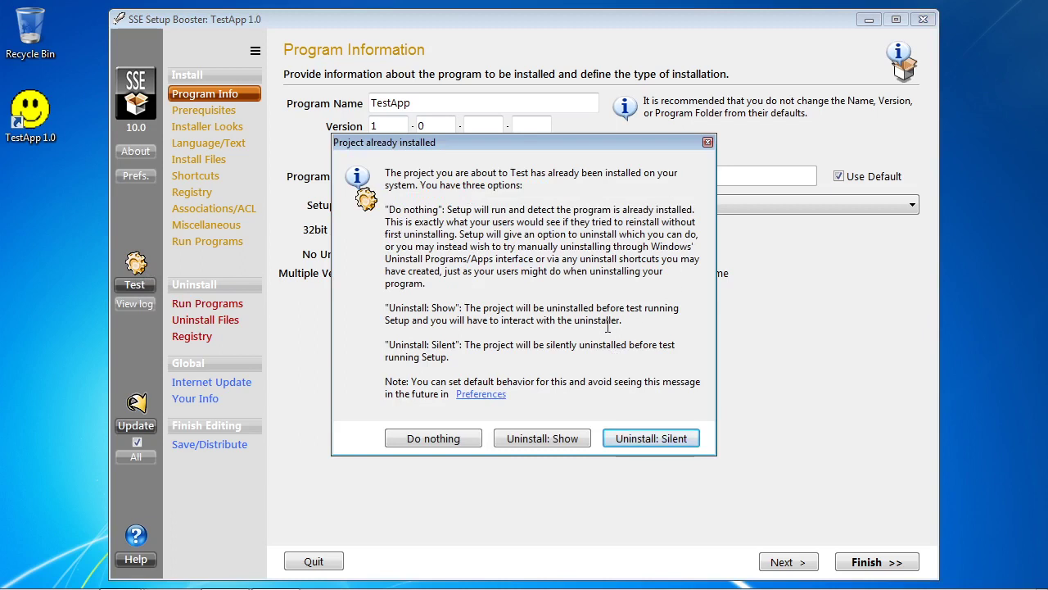
pyautogui.click(554, 444)
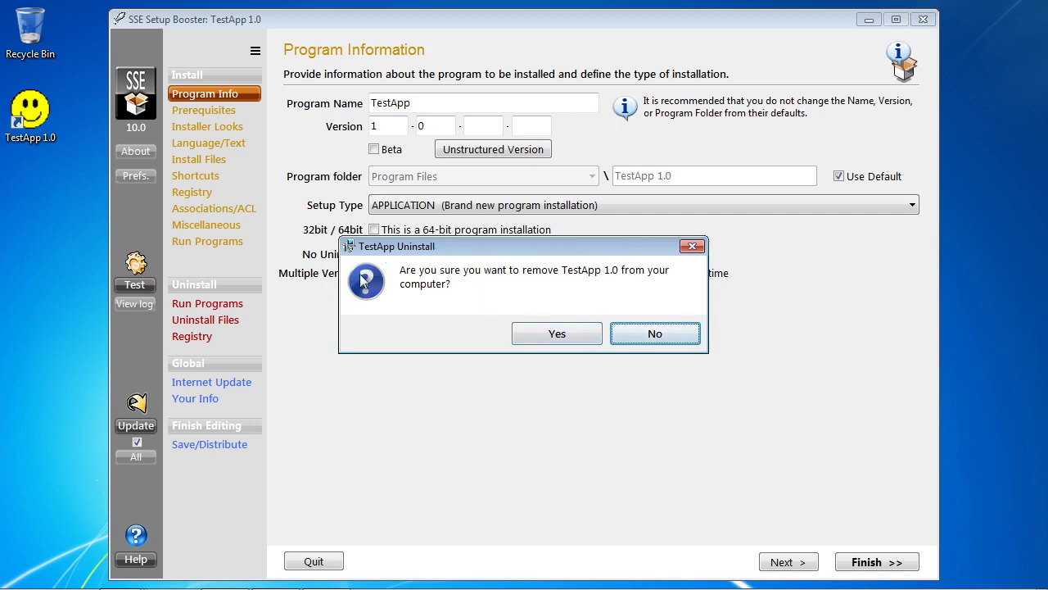
pyautogui.click(578, 335)
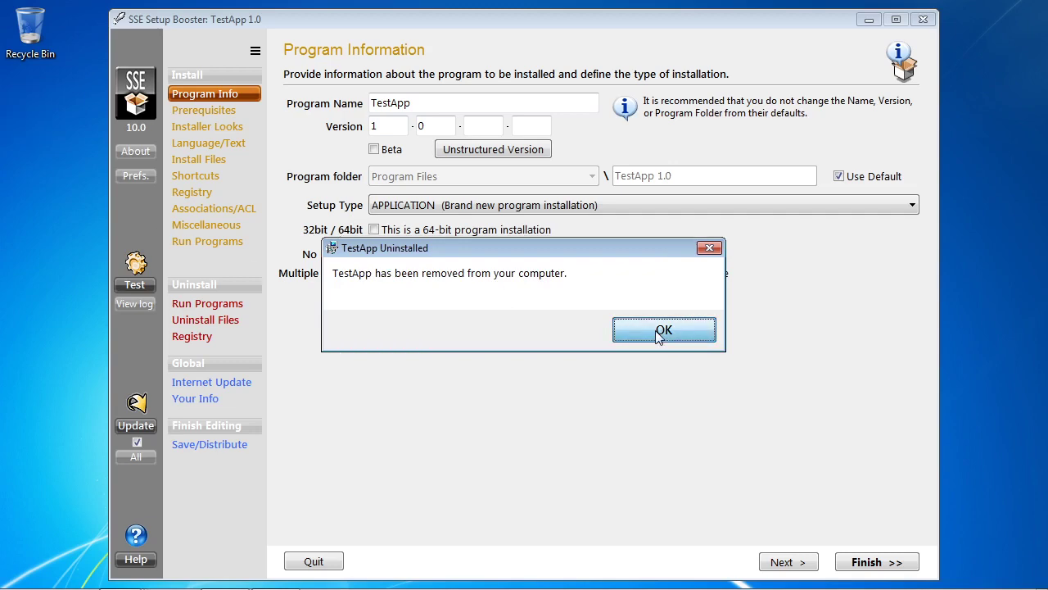
pyautogui.click(638, 332)
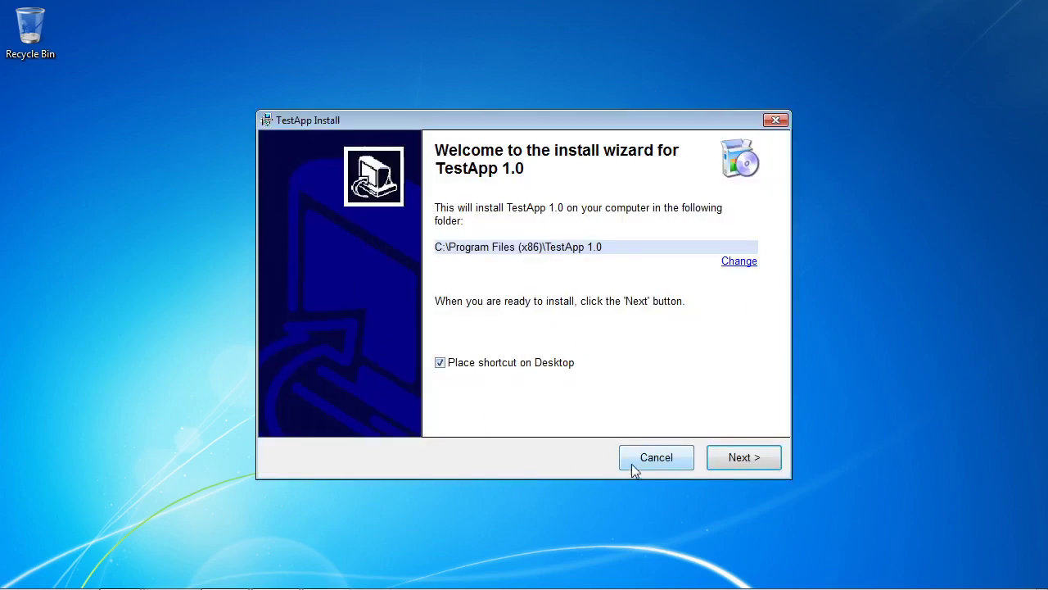
pyautogui.click(679, 458)
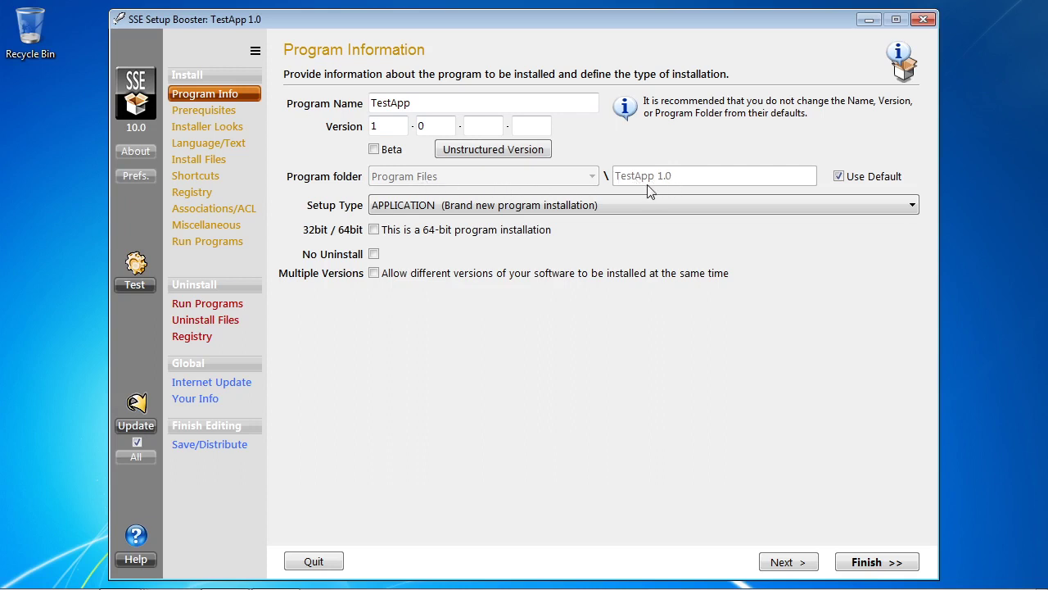
# Try overriding the default program folder and restore the default.
pyautogui.click(839, 176)
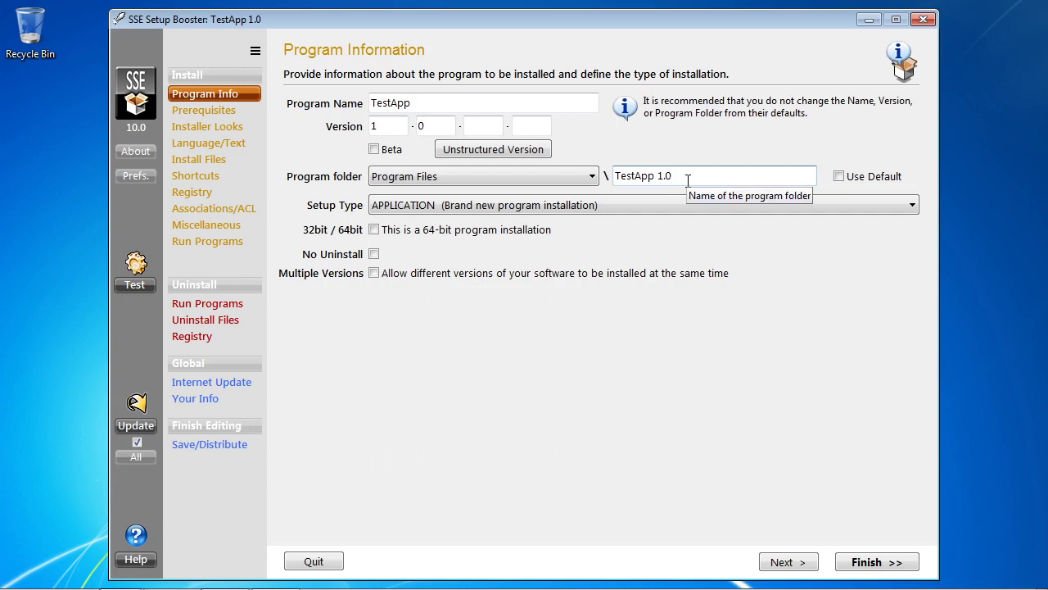
pyautogui.click(839, 177)
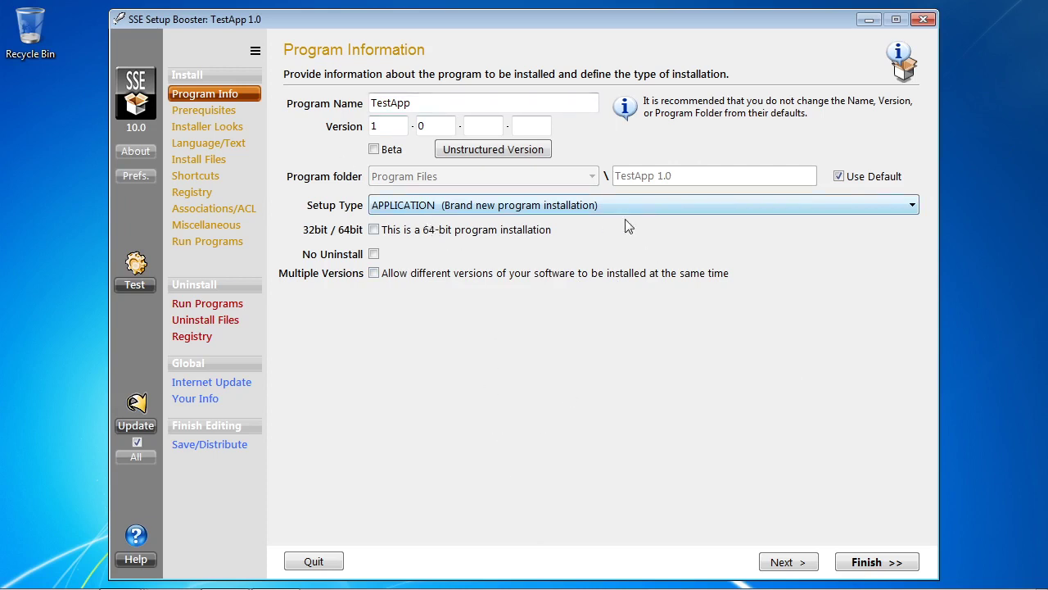
# Select APPLICATION (Brand new program installation) as the setup type and continue to the Prerequisites page.
pyautogui.click(511, 206)
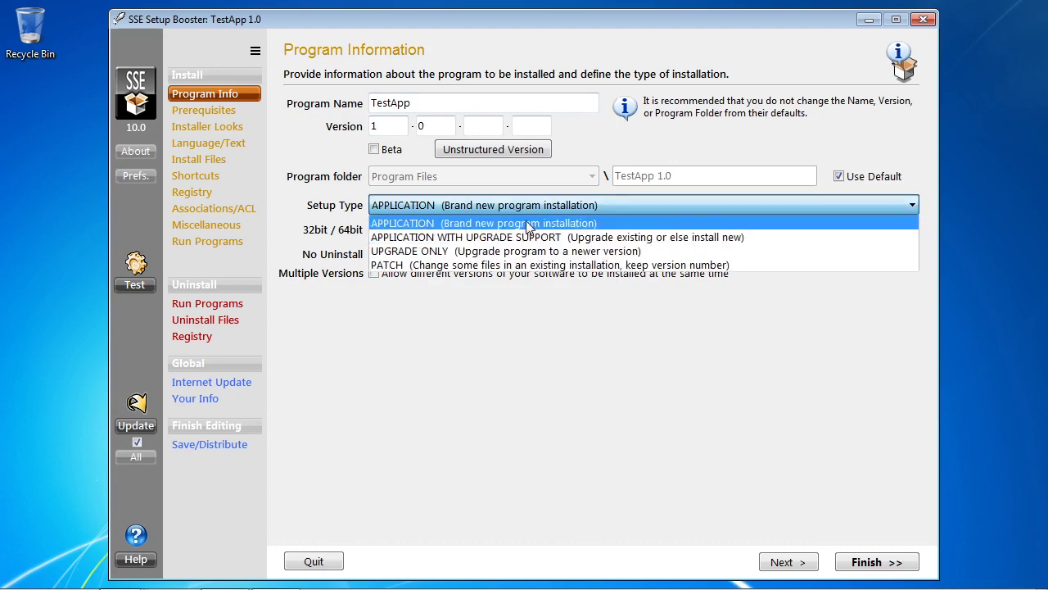
pyautogui.click(498, 223)
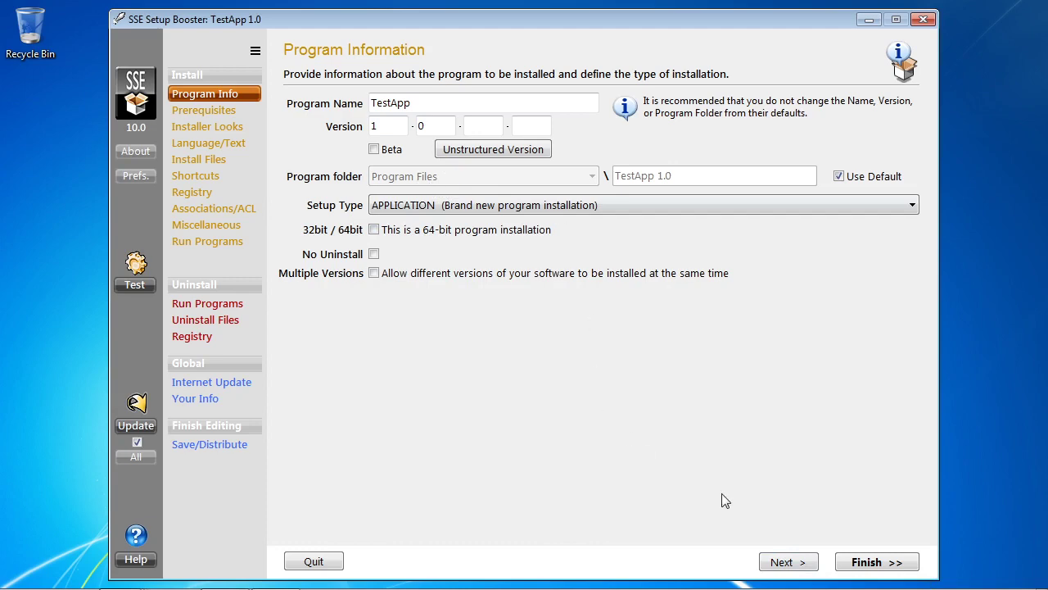
pyautogui.click(788, 562)
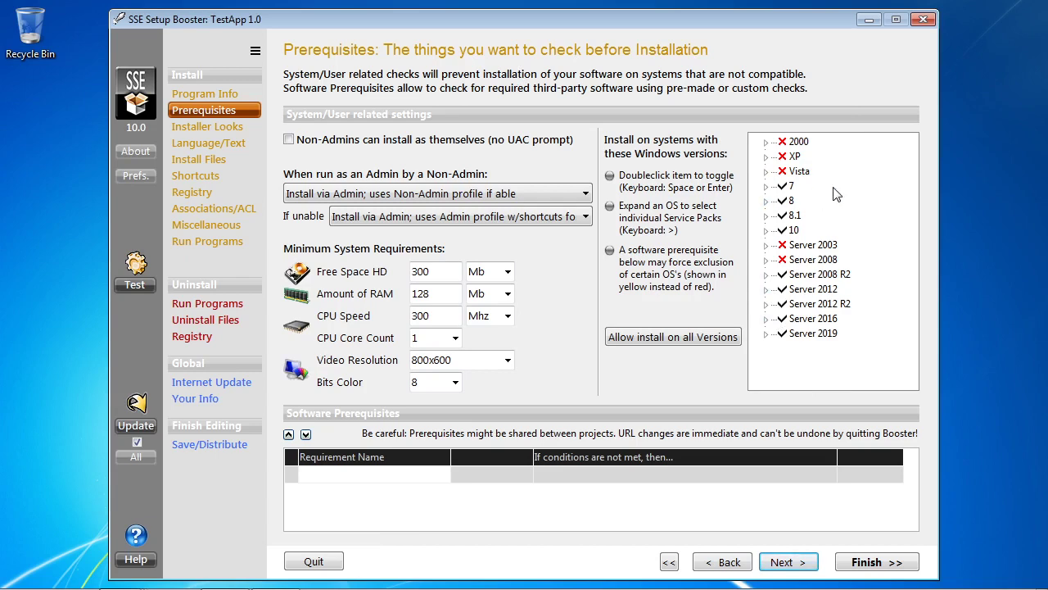
# Try toggling the XP entry in the list of Windows versions allowed for installation.
pyautogui.doubleClick(784, 160)
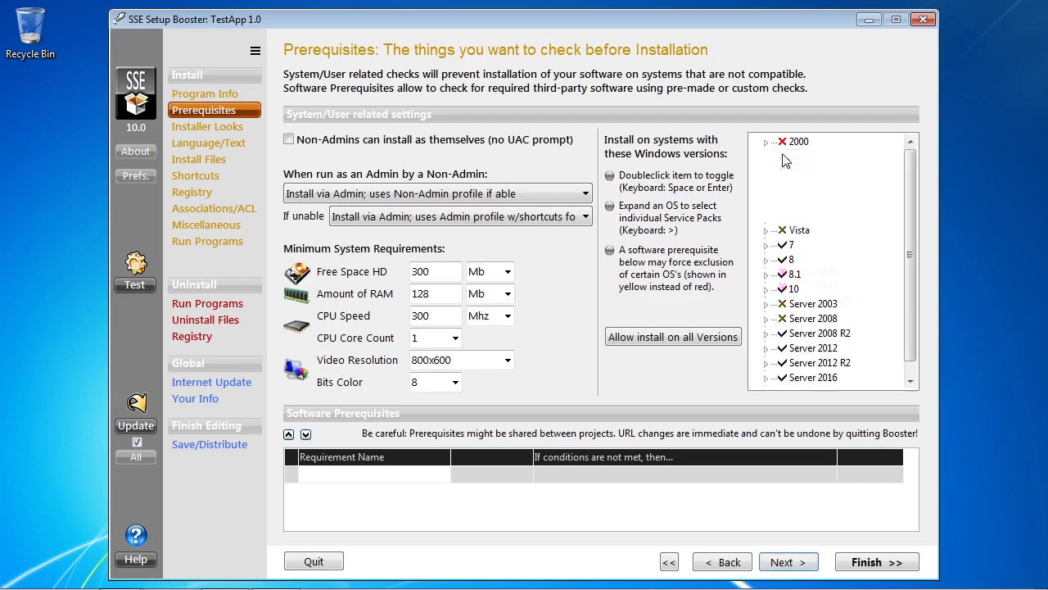
pyautogui.doubleClick(782, 160)
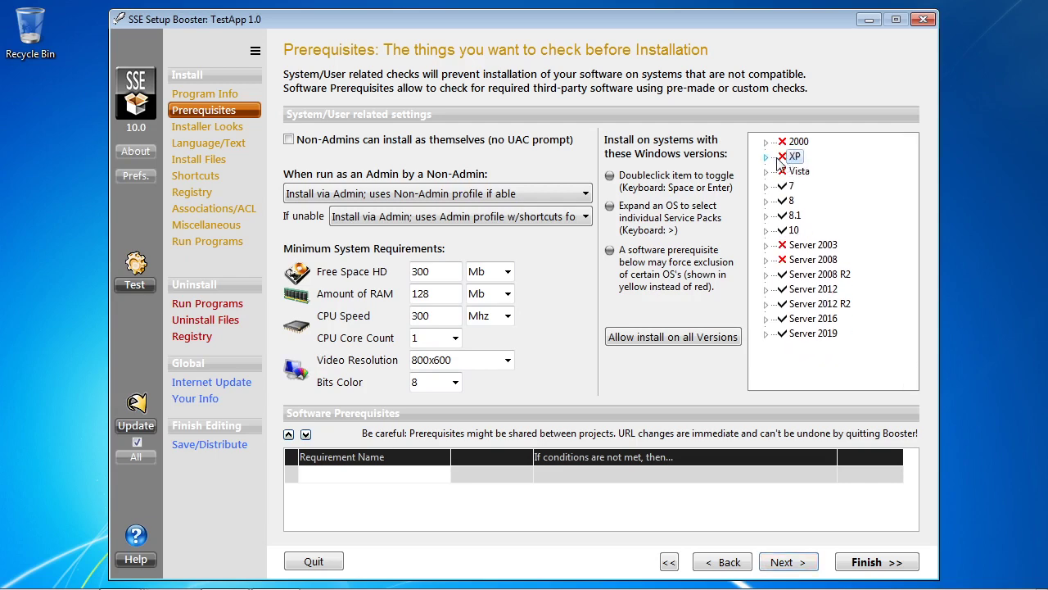
# Try allowing installation on Windows XP Service Pack 3 only, and restore the exclusion of XP.
pyautogui.click(766, 156)
pyautogui.doubleClick(806, 217)
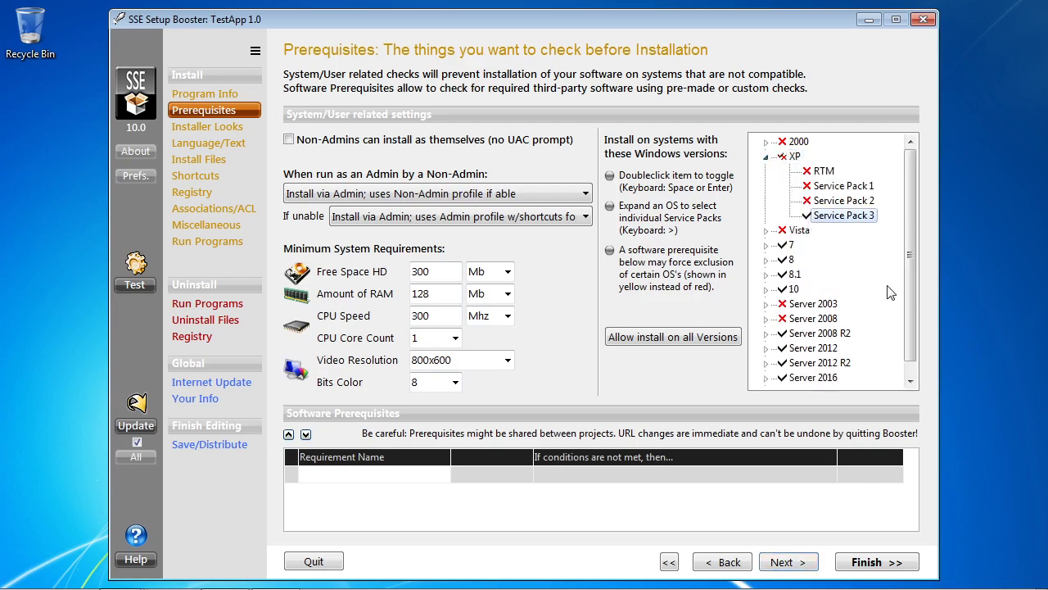
pyautogui.click(765, 157)
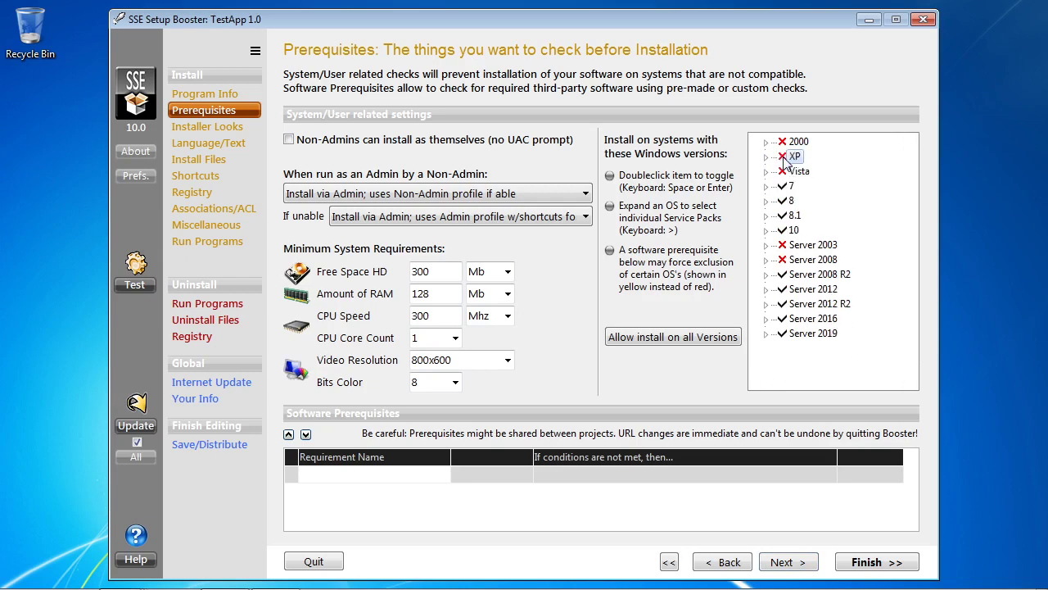
# Try excluding the RTM and Version 1511 builds of Windows 10, and restore both as allowed.
pyautogui.click(766, 230)
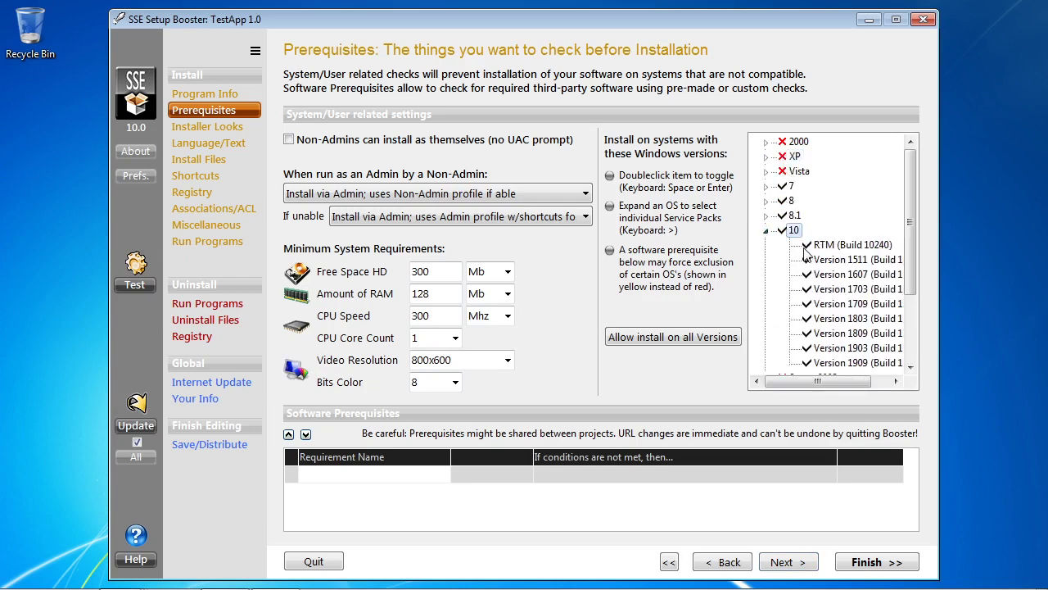
pyautogui.doubleClick(810, 244)
pyautogui.doubleClick(814, 260)
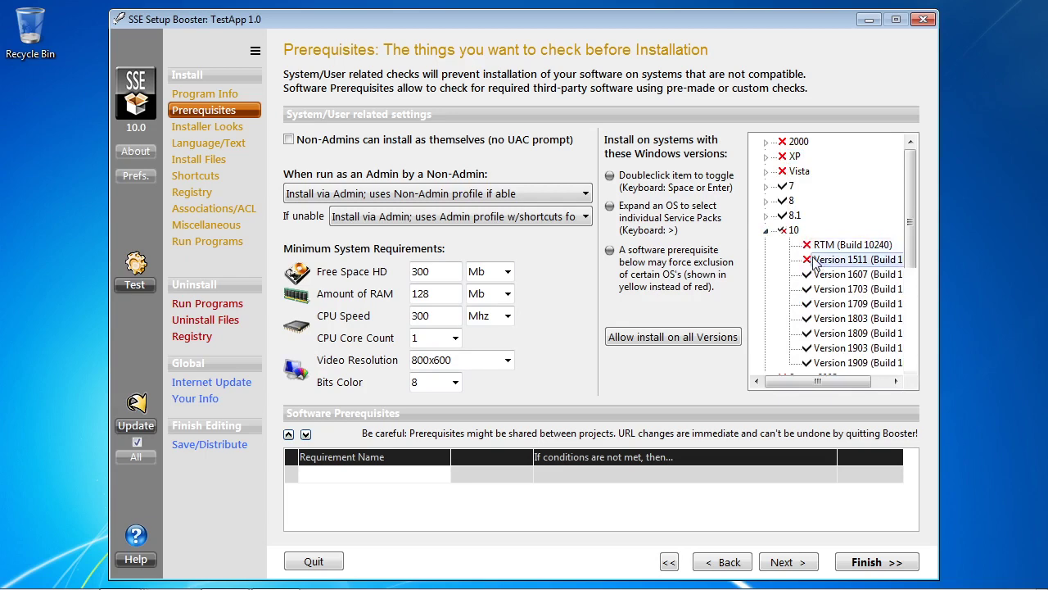
pyautogui.doubleClick(819, 245)
pyautogui.doubleClick(815, 259)
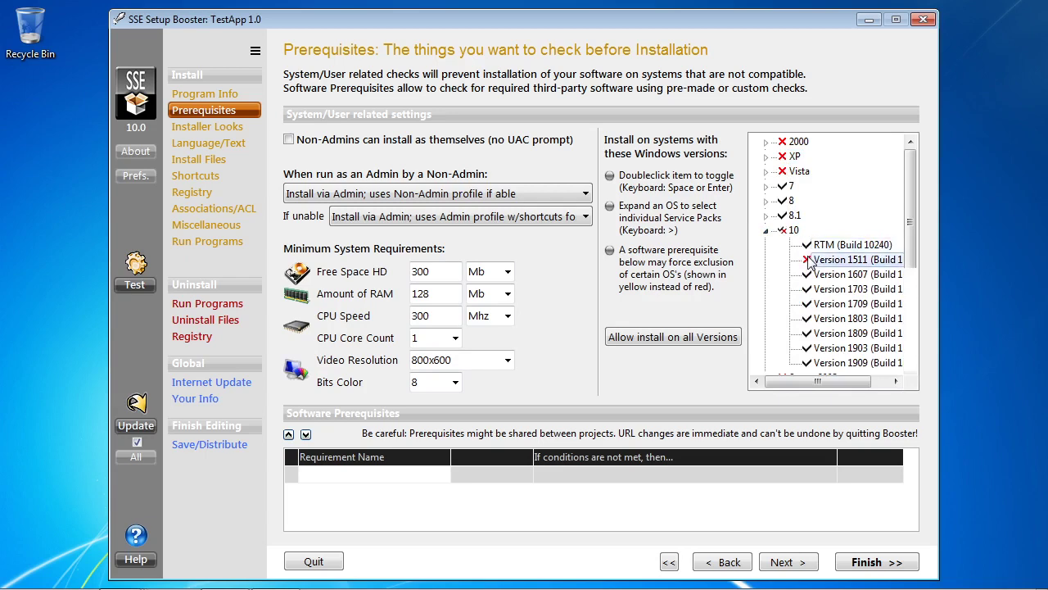
pyautogui.click(766, 232)
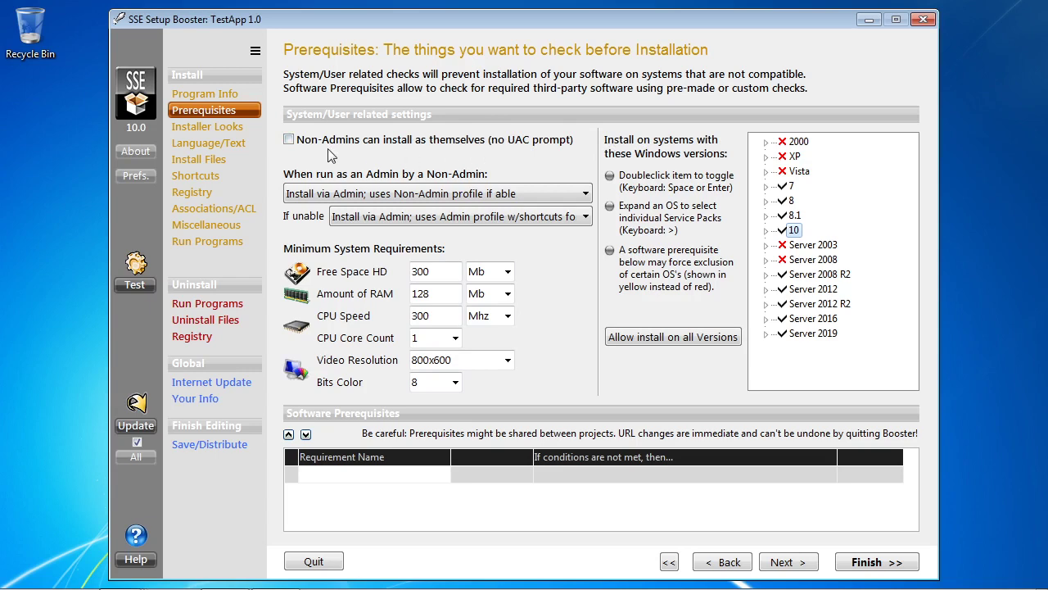
# Try letting non-admins install as themselves, revert it, and review the choices for running as an admin by a non-admin.
pyautogui.click(288, 140)
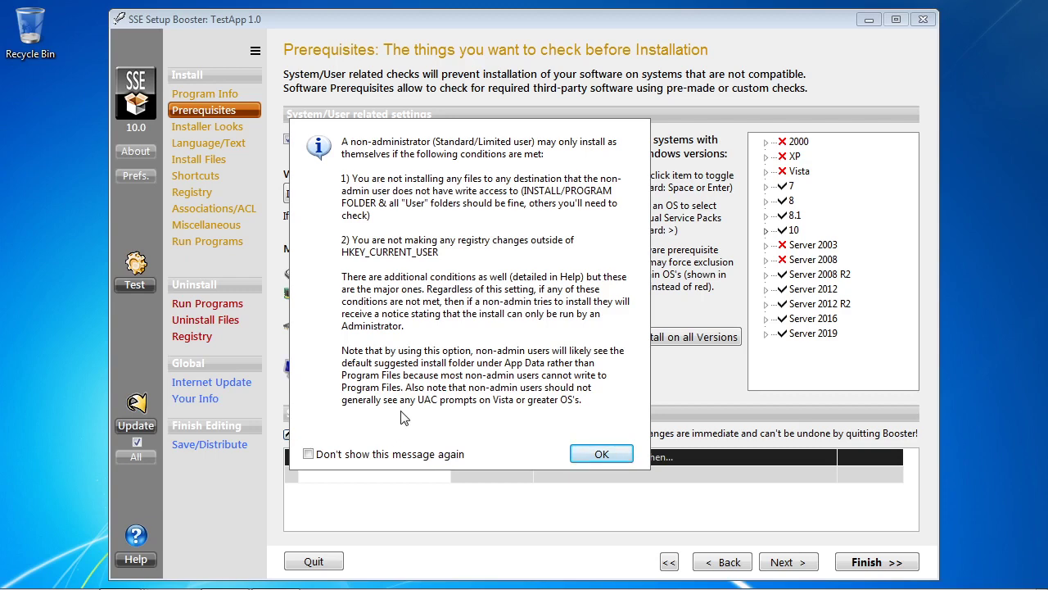
pyautogui.click(602, 454)
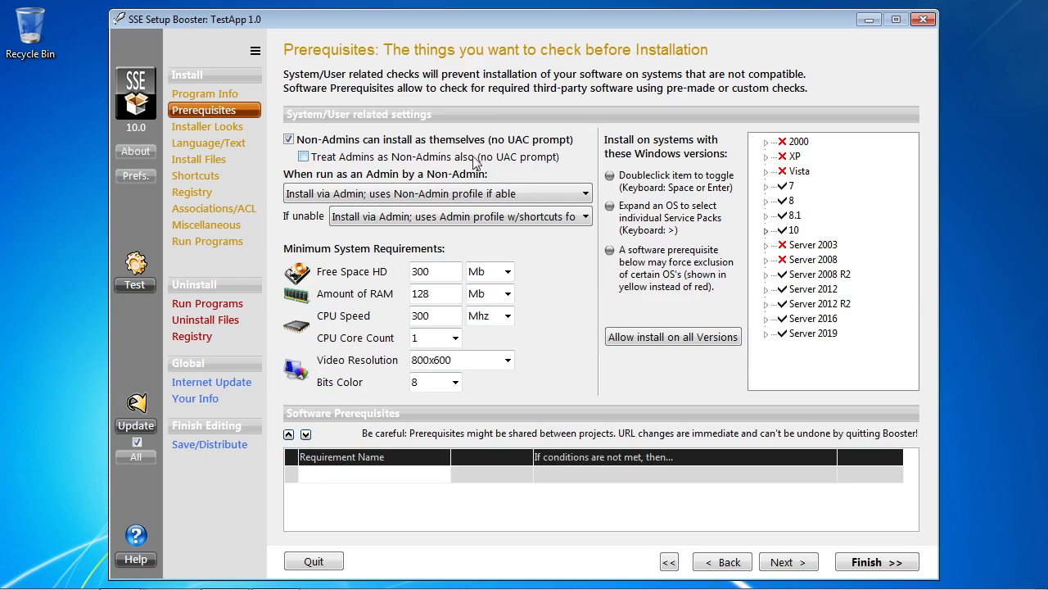
pyautogui.click(289, 140)
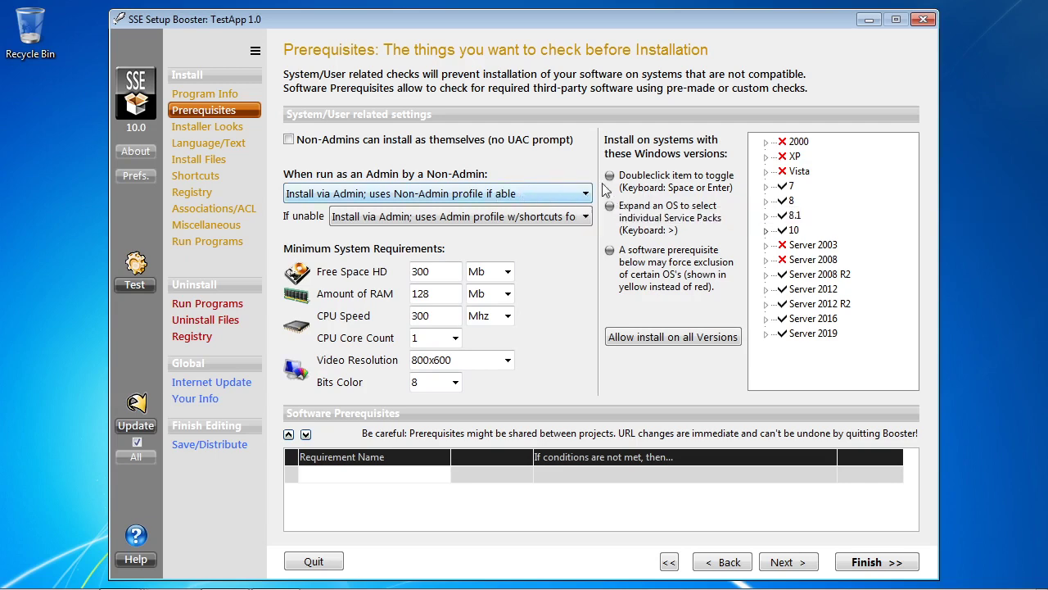
pyautogui.click(477, 198)
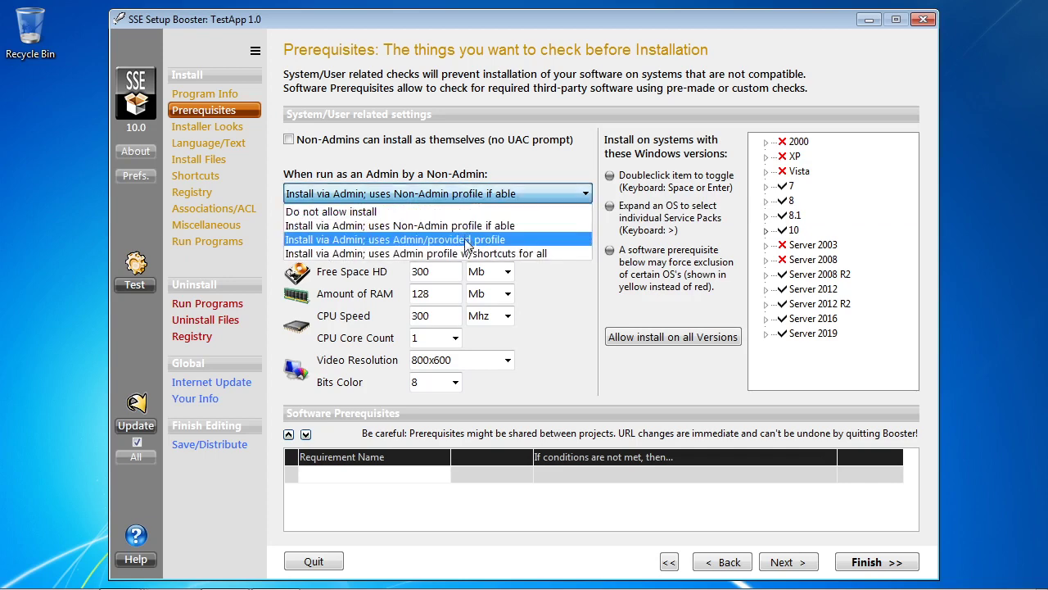
pyautogui.click(477, 197)
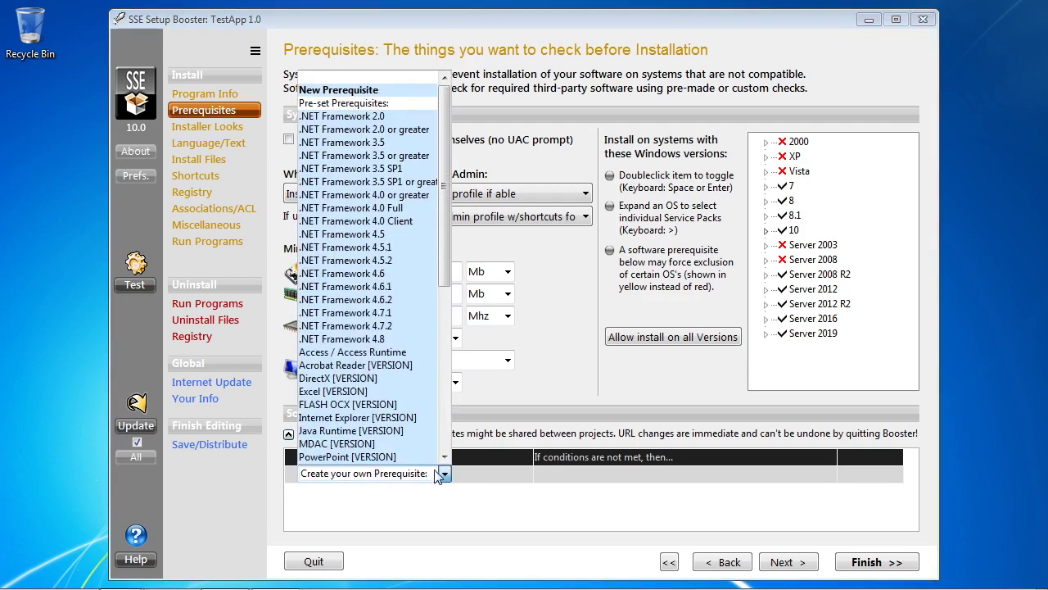
# Add the pre-set .NET Framework 4.8 software prerequisite to the project.
pyautogui.scroll(-8, 444, 415)
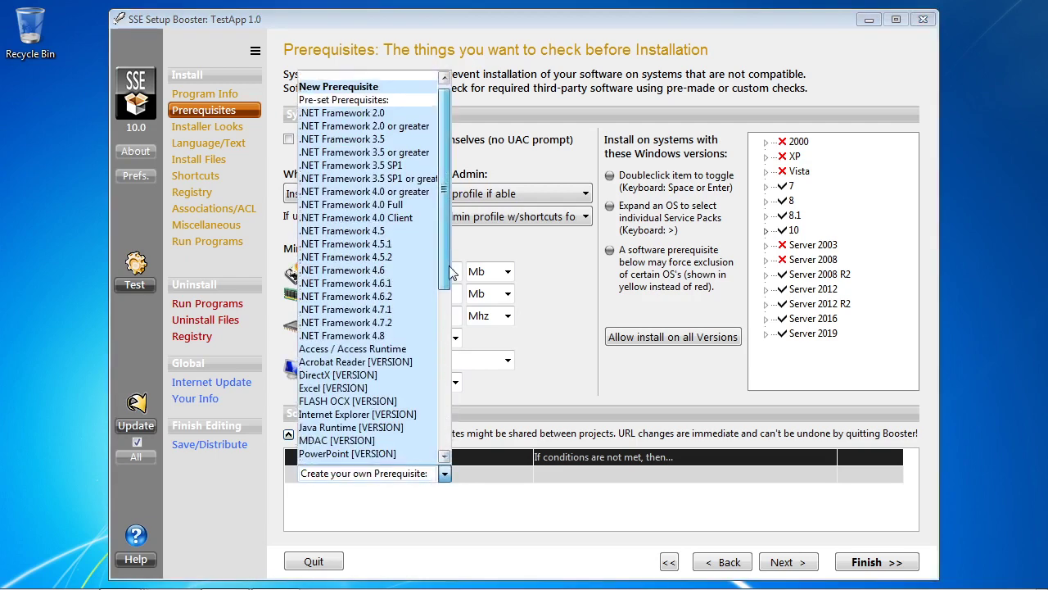
pyautogui.scroll(9, 434, 368)
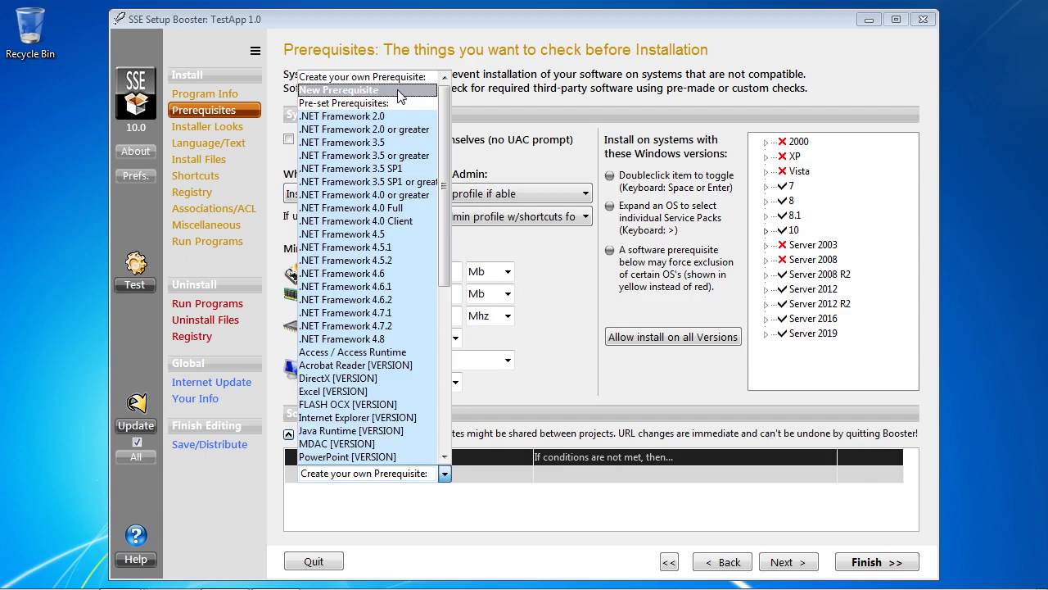
pyautogui.click(404, 340)
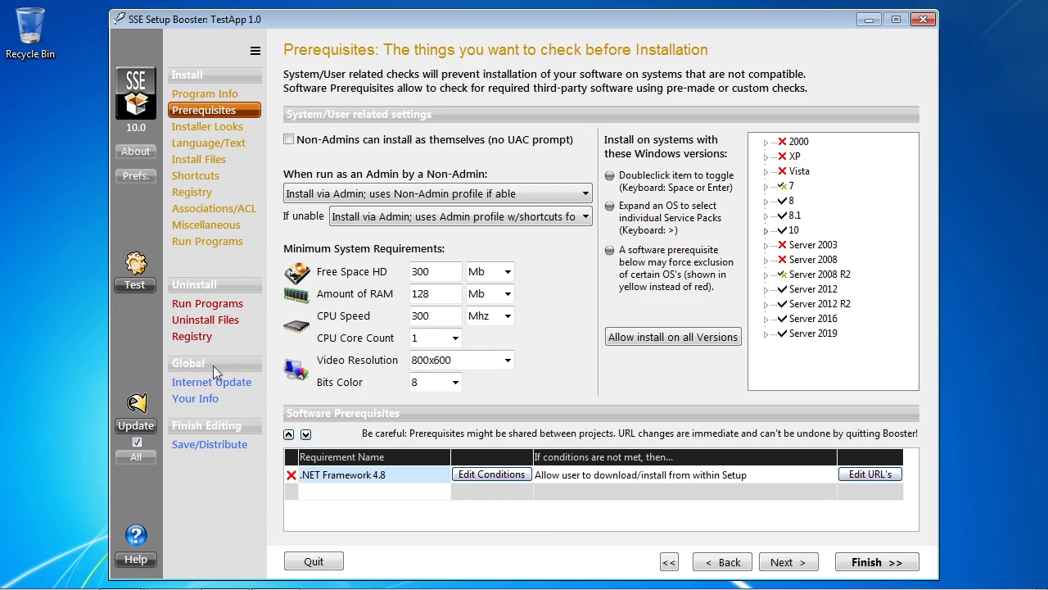
# Test the installer, start the .NET Framework 4.8 download, cancel it, and close the notice and browser window.
pyautogui.click(139, 287)
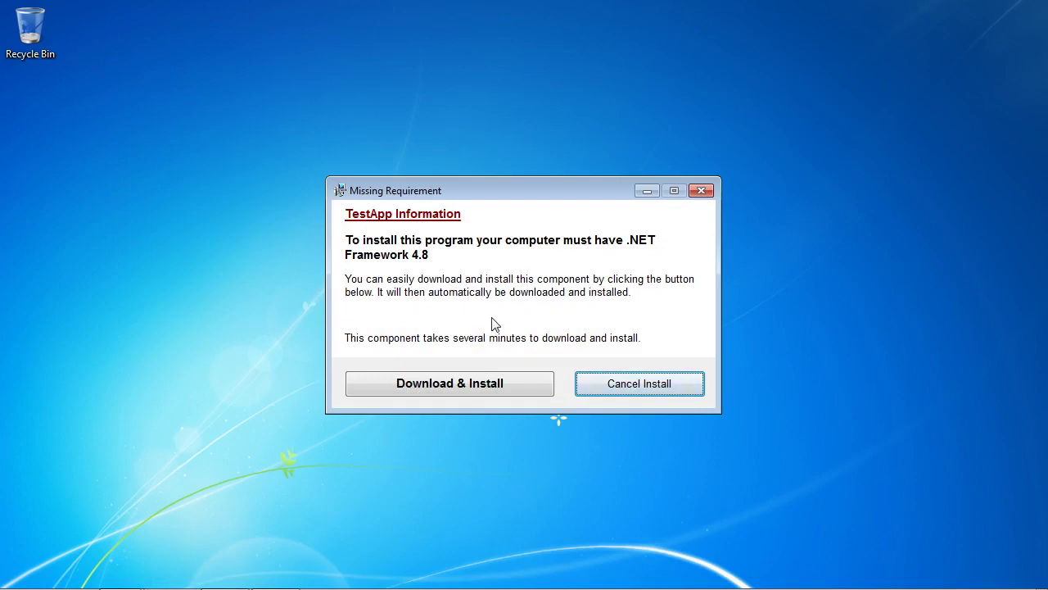
pyautogui.click(516, 385)
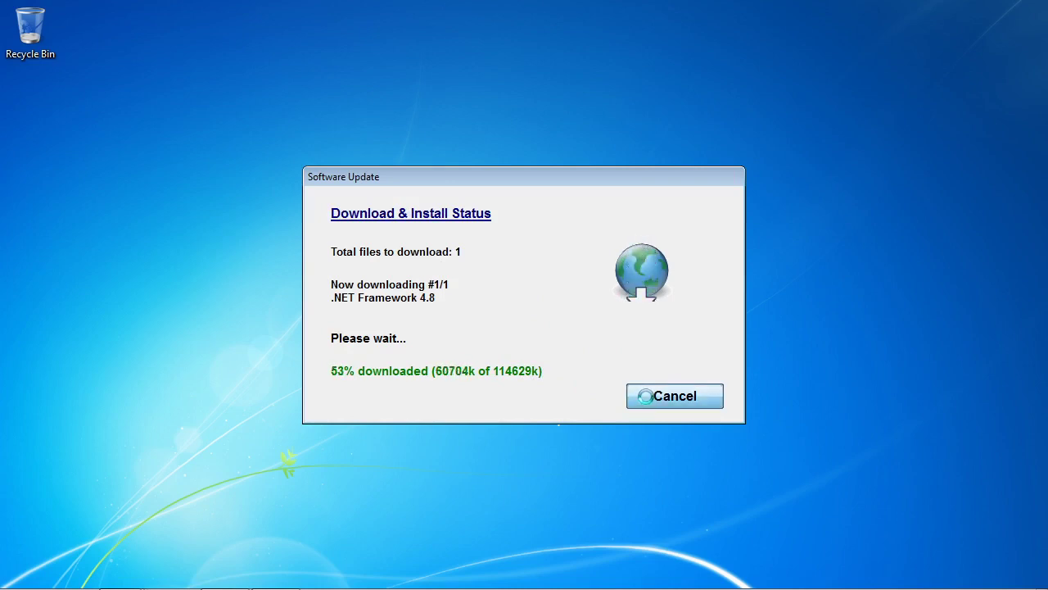
pyautogui.click(646, 396)
pyautogui.click(620, 356)
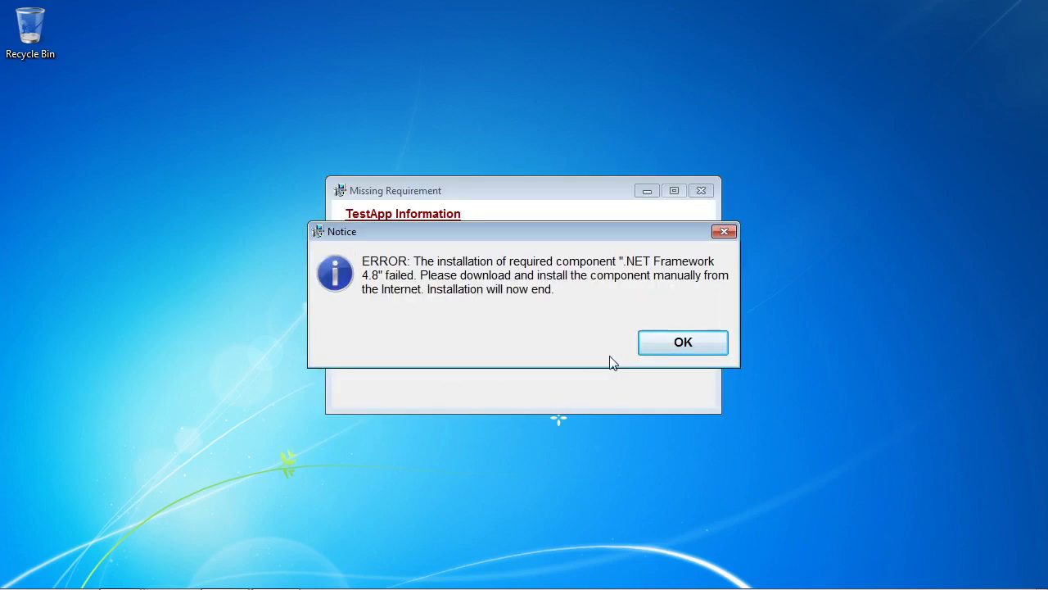
pyautogui.click(663, 345)
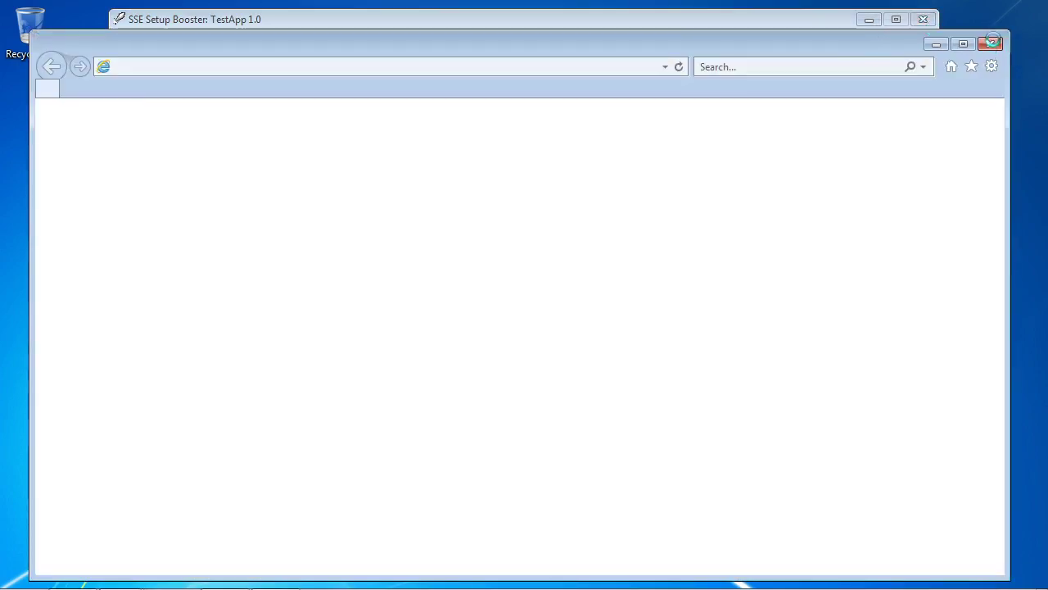
pyautogui.click(989, 45)
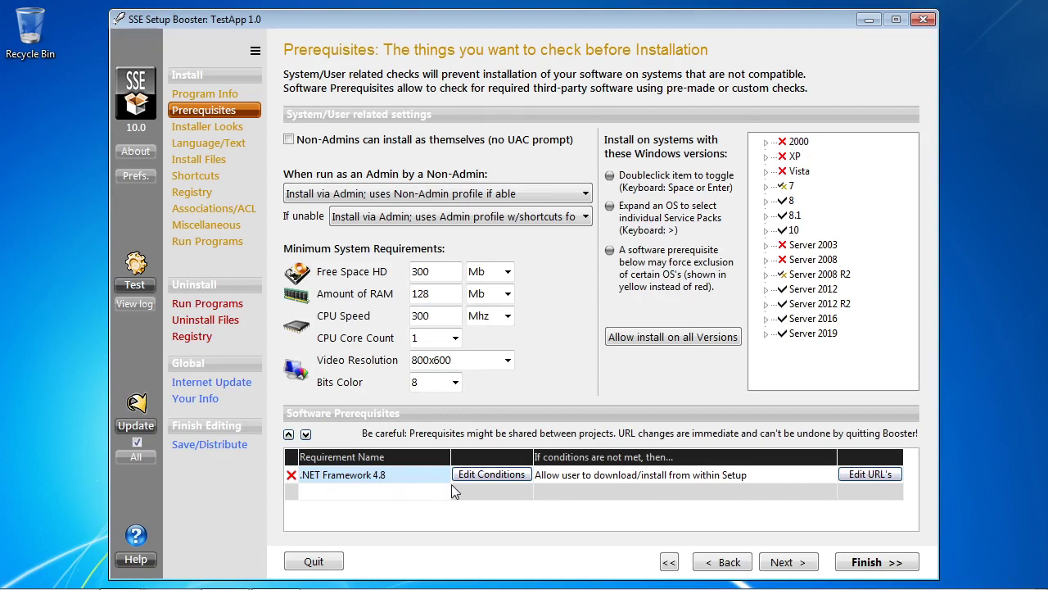
# Remove the .NET Framework 4.8 software prerequisite from the project.
pyautogui.click(786, 562)
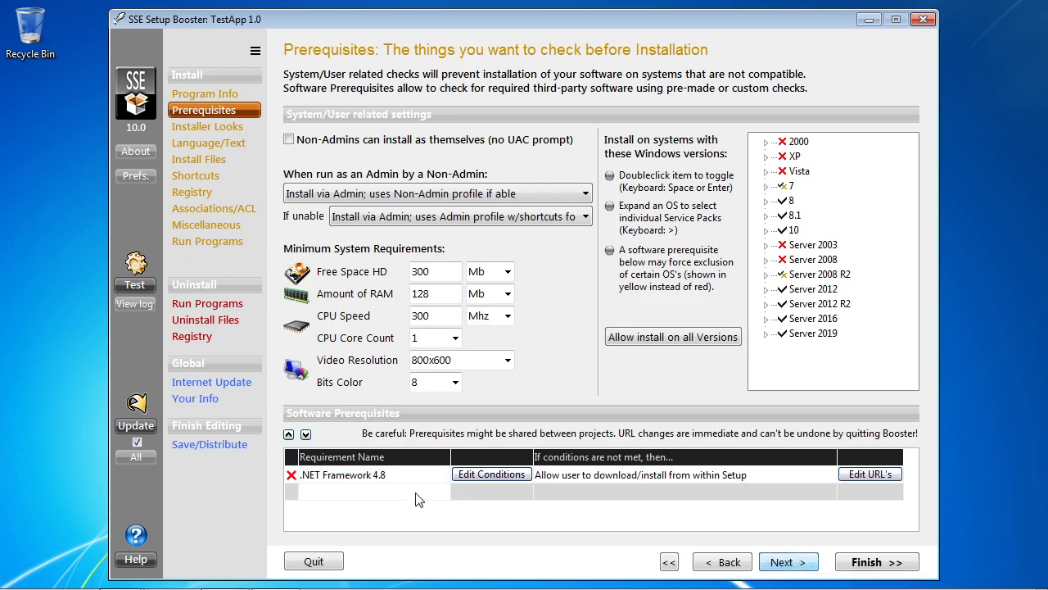
pyautogui.click(291, 475)
pyautogui.click(484, 366)
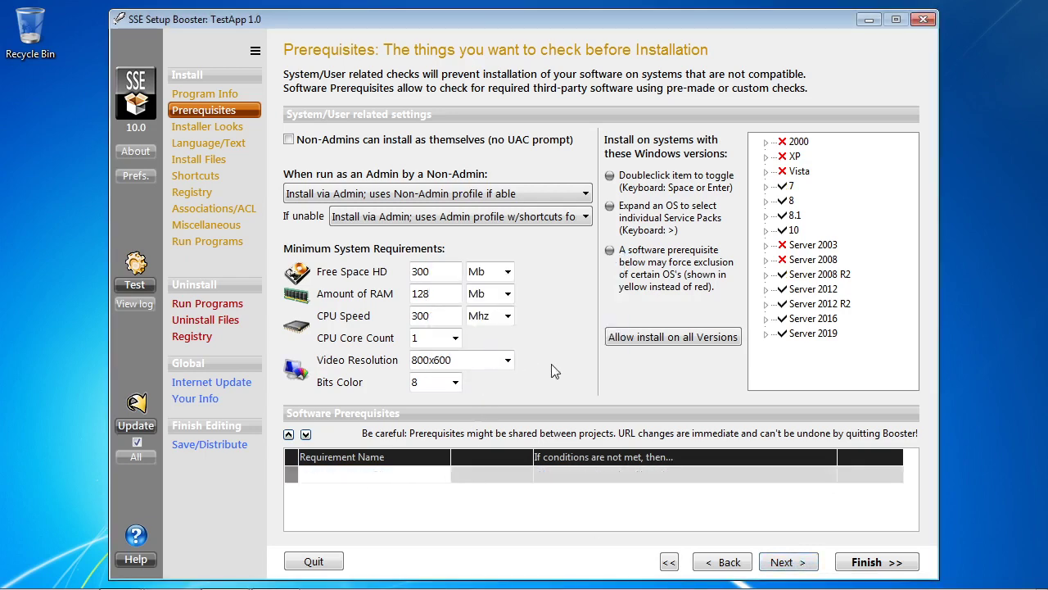
# Continue to the Installer Looks page and set the wizard's left image to C-91.bmp from the LeftImages folder.
pyautogui.click(782, 563)
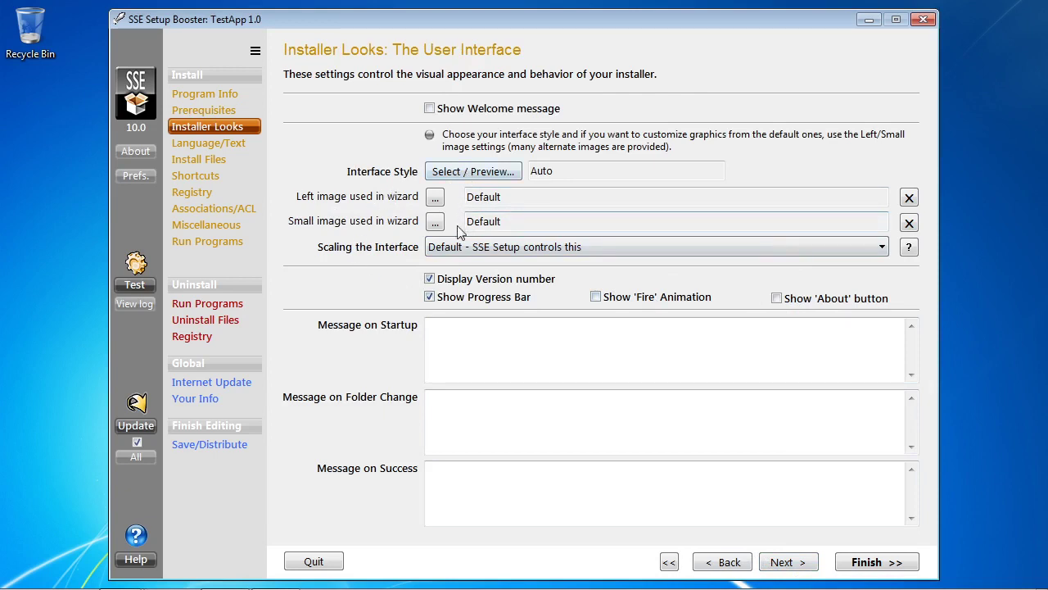
pyautogui.click(435, 197)
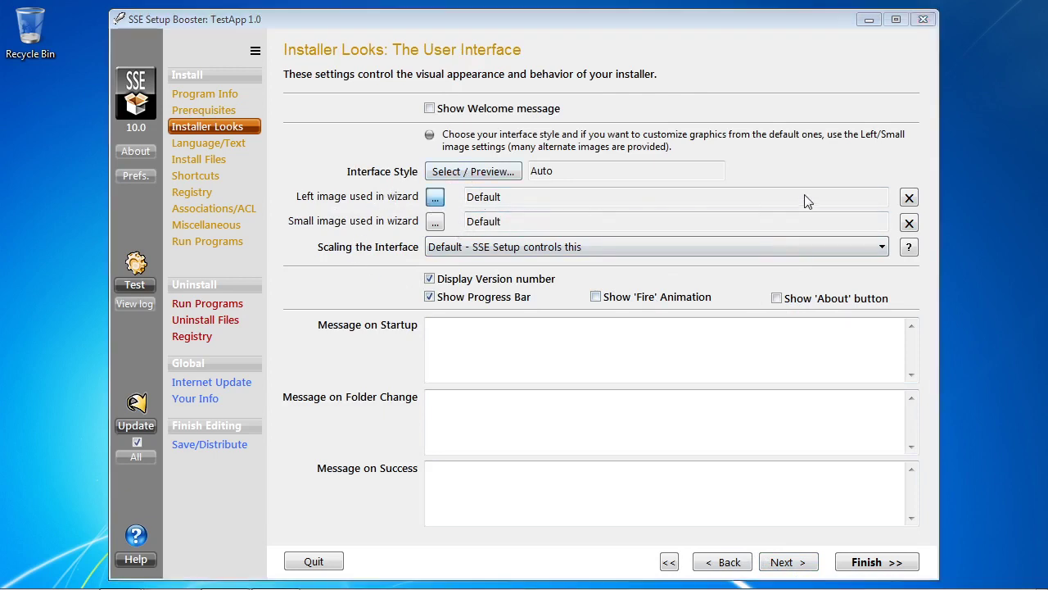
pyautogui.moveTo(738, 155); pyautogui.dragTo(738, 240)
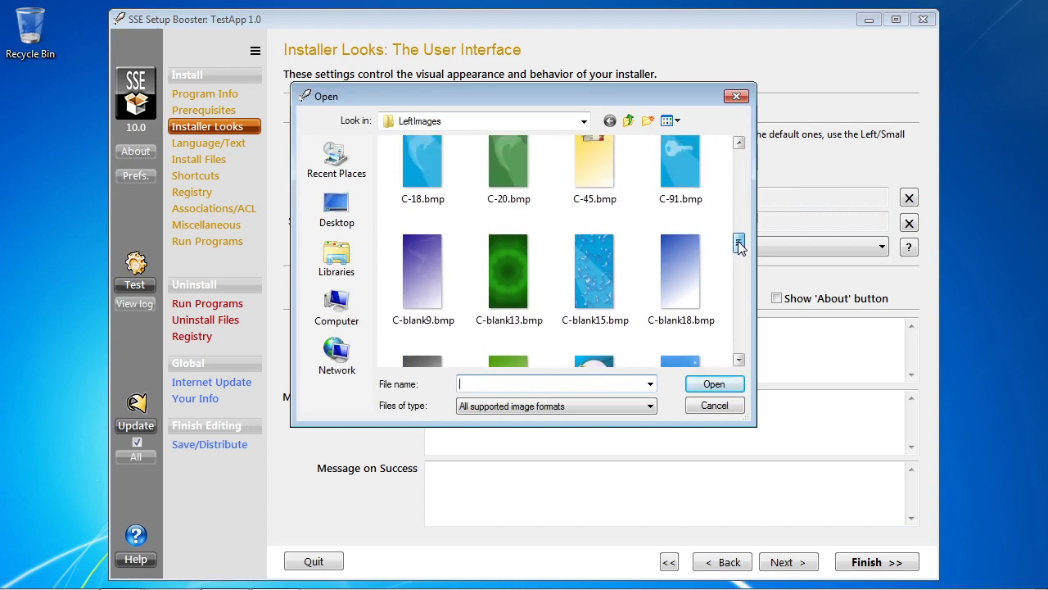
pyautogui.doubleClick(671, 175)
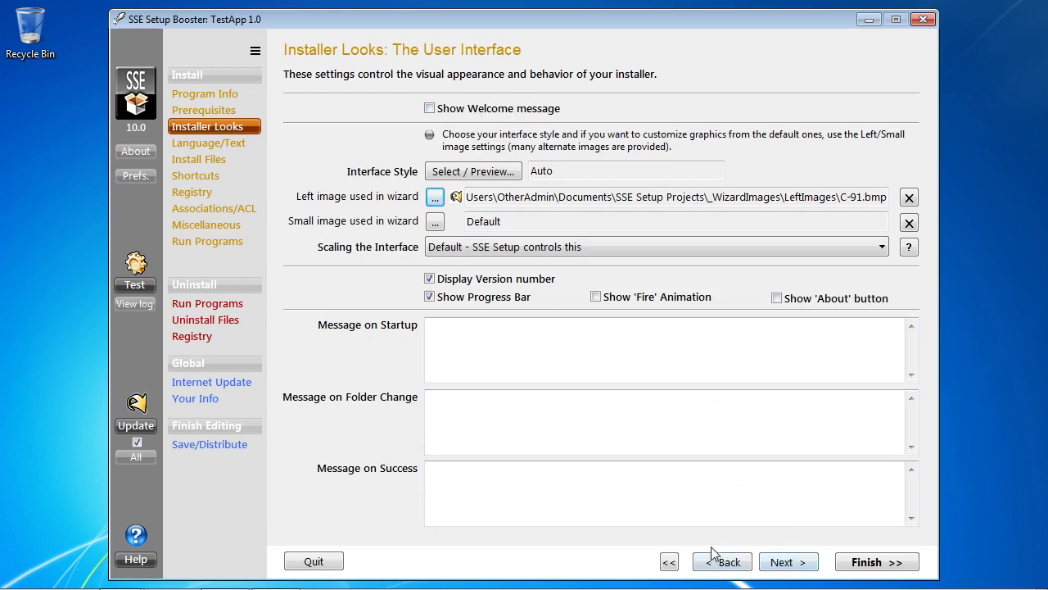
# Enable the Welcome message and continue to the Language & License texts page.
pyautogui.click(428, 109)
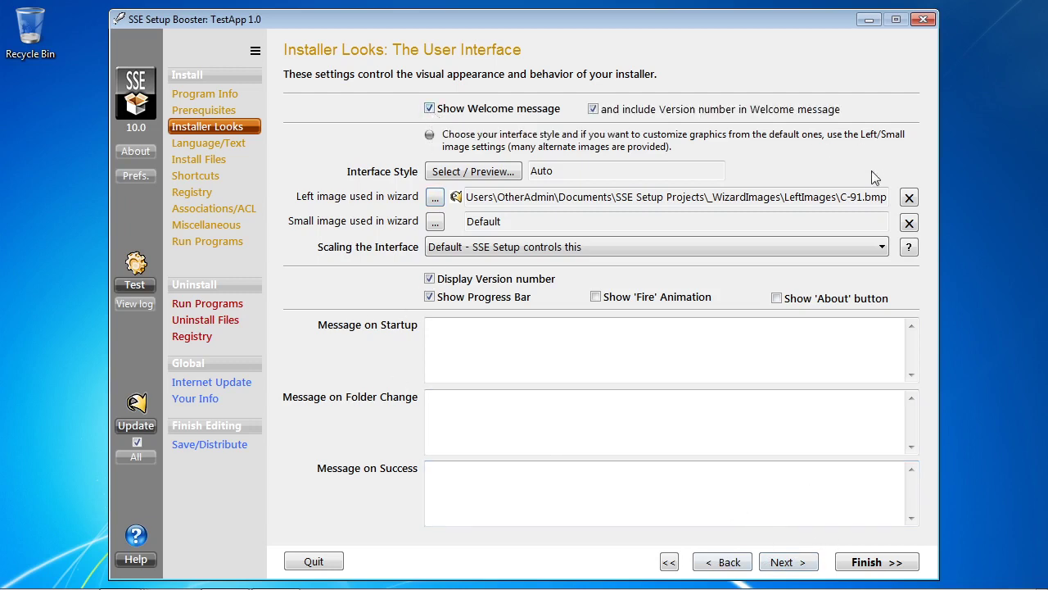
pyautogui.click(788, 562)
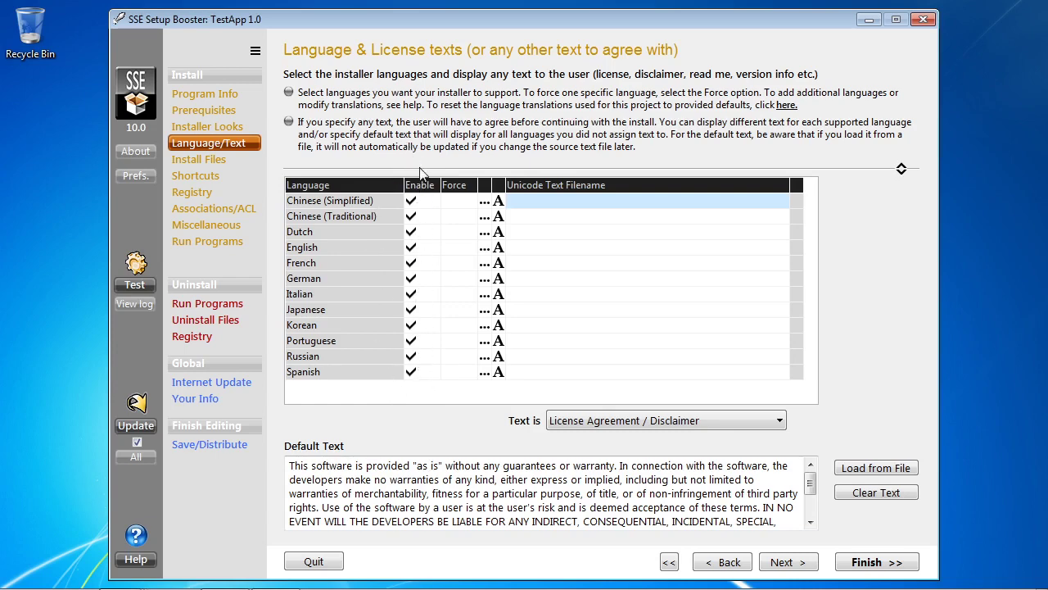
# Try forcing English and disabling Japanese and Portuguese, and restore all installer languages as enabled.
pyautogui.click(457, 249)
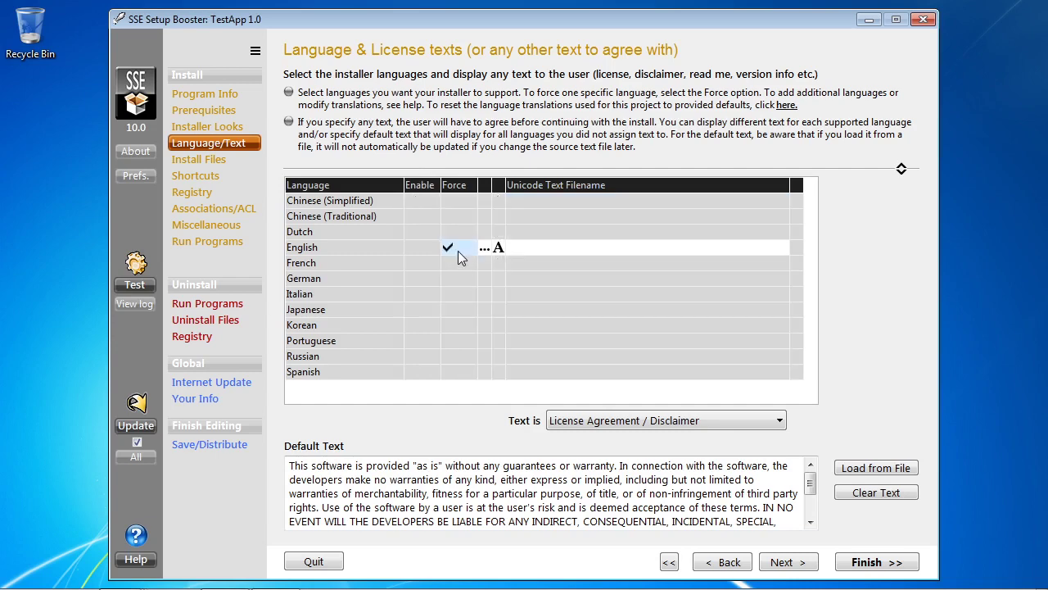
pyautogui.click(458, 251)
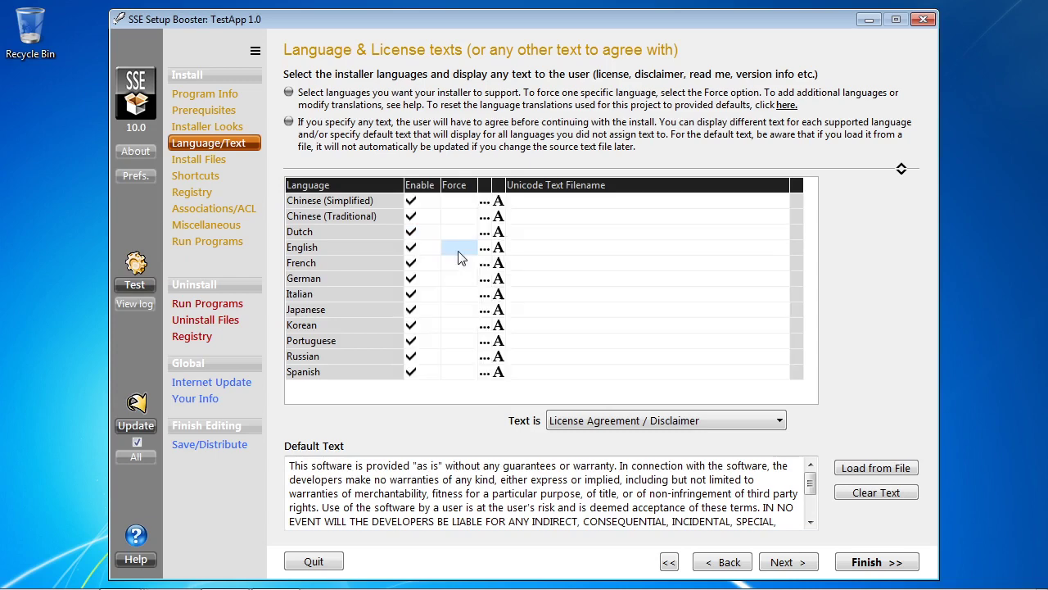
pyautogui.click(411, 341)
pyautogui.click(412, 309)
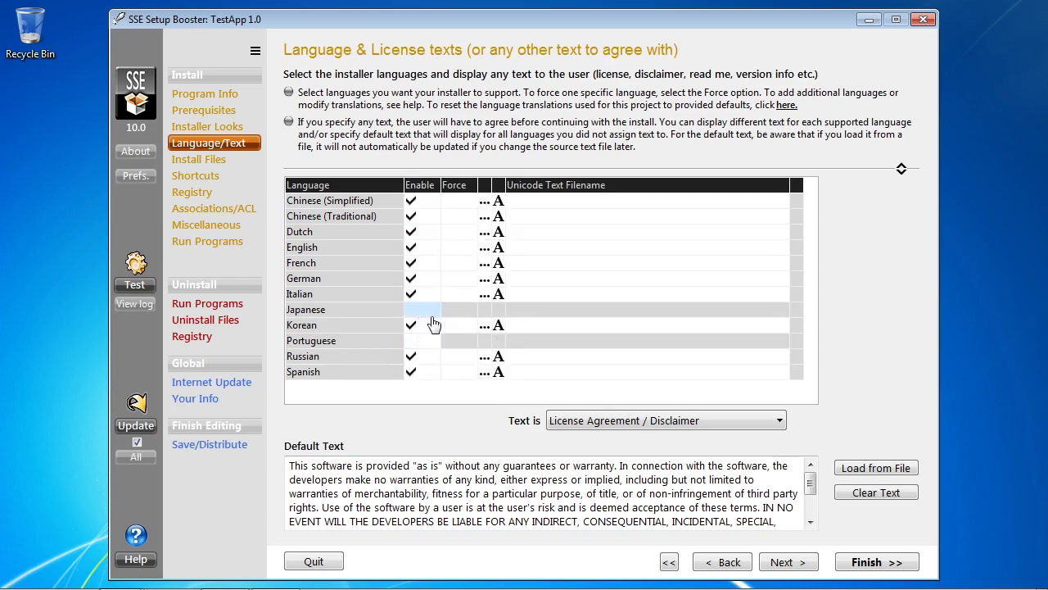
pyautogui.click(426, 341)
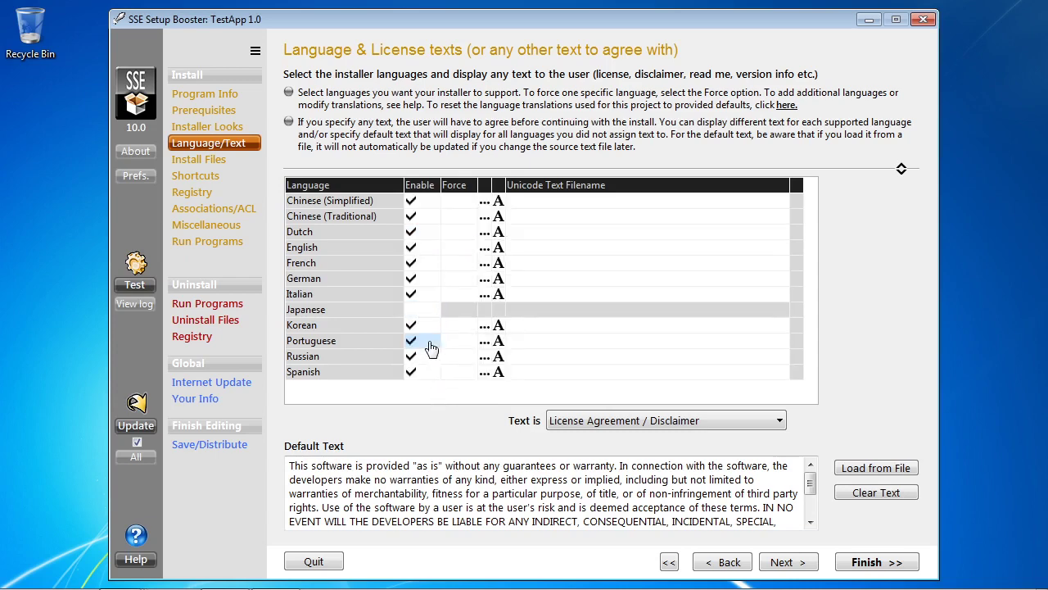
pyautogui.click(429, 312)
pyautogui.click(426, 342)
pyautogui.click(425, 343)
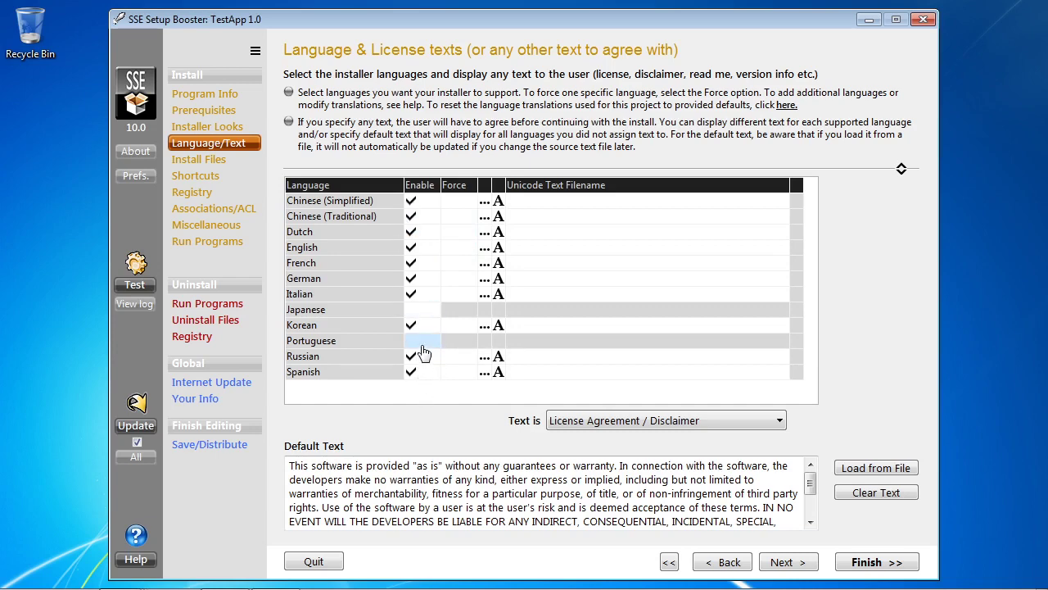
pyautogui.click(421, 344)
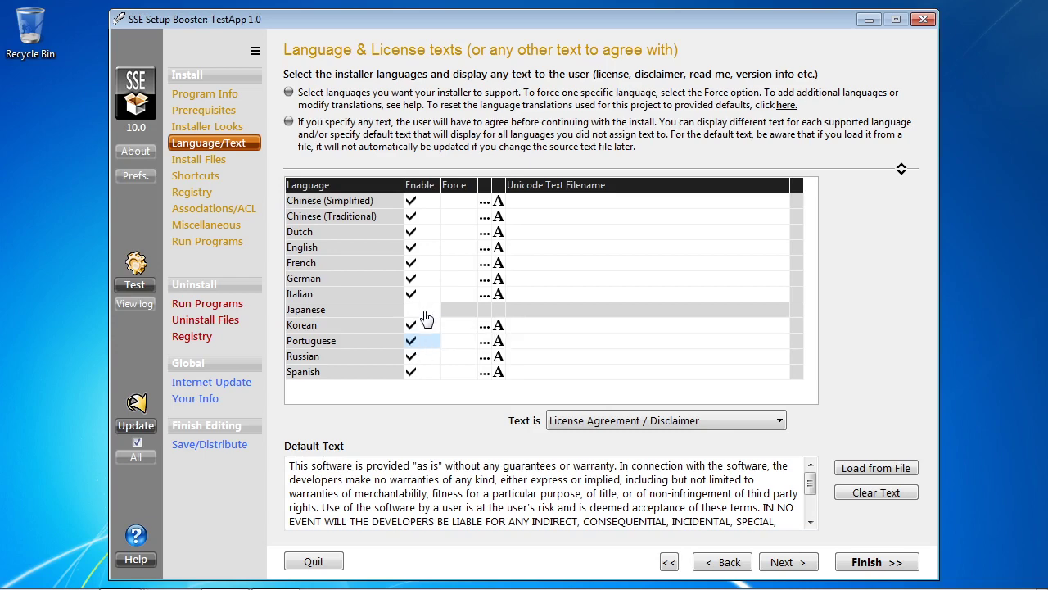
pyautogui.click(424, 313)
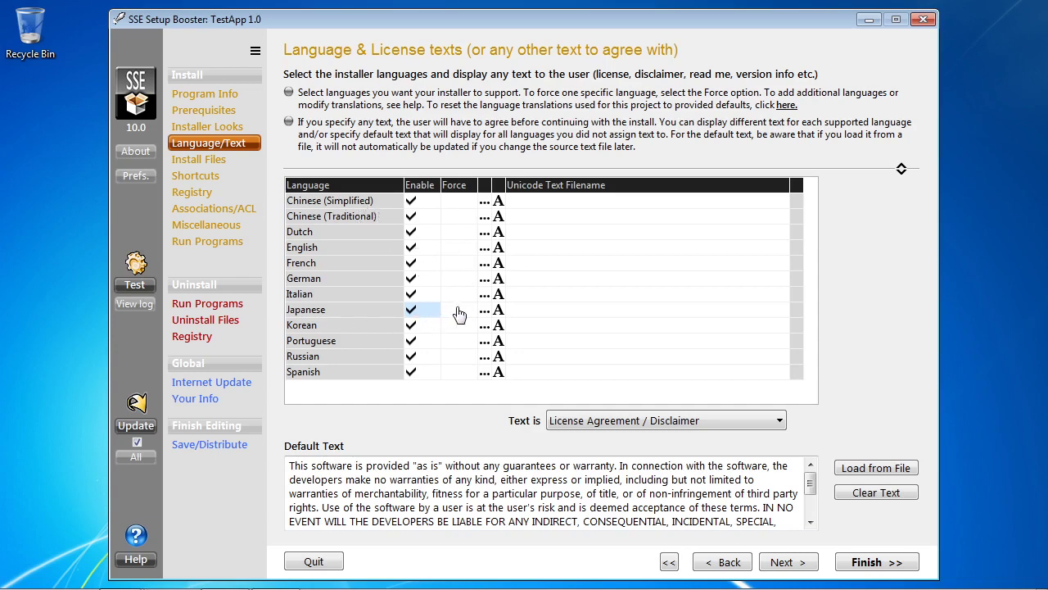
# Force French as the installer language.
pyautogui.click(460, 269)
pyautogui.click(461, 271)
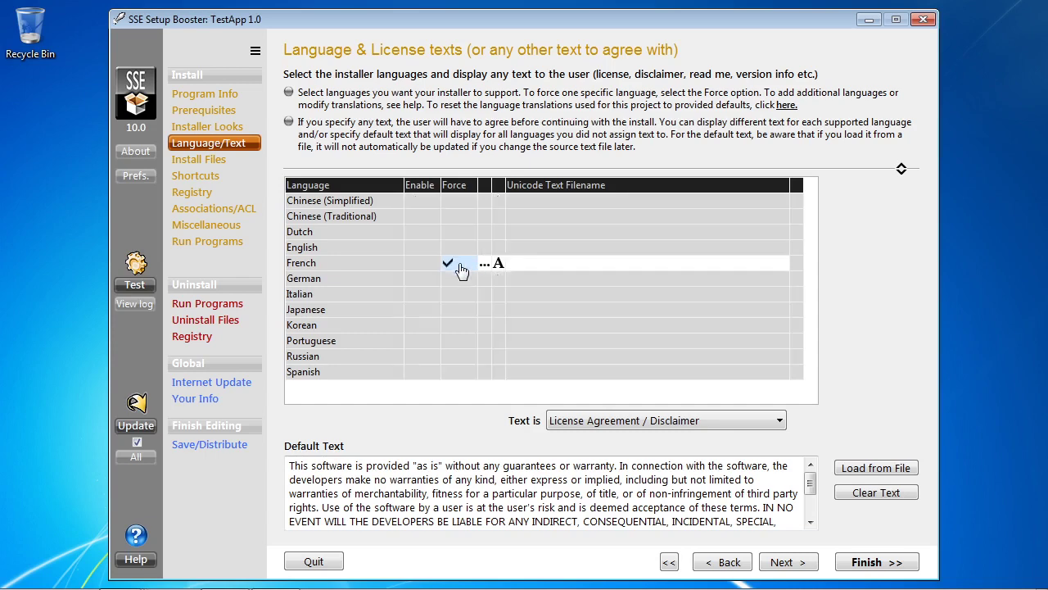
# Test-run the installer, advance from its welcome page to the license agreement, and go back to cancel the installation.
pyautogui.click(137, 285)
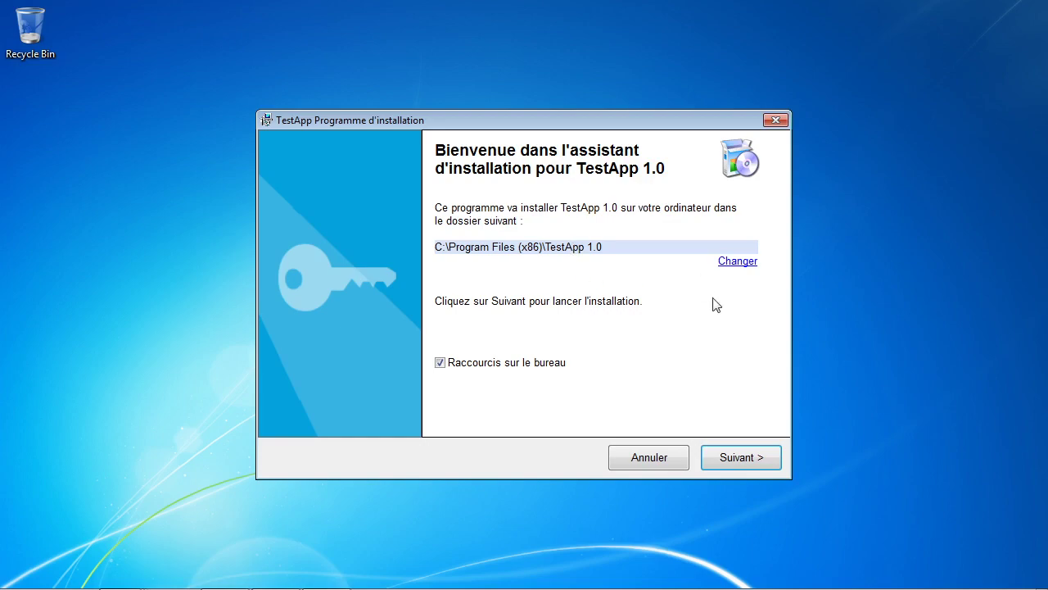
pyautogui.click(728, 457)
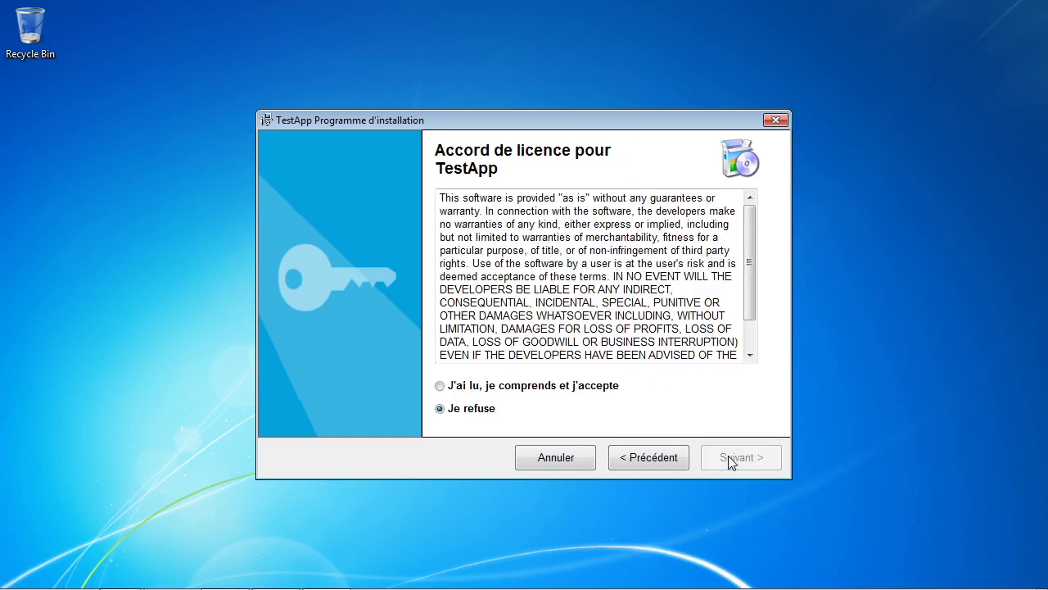
pyautogui.click(665, 458)
pyautogui.click(648, 458)
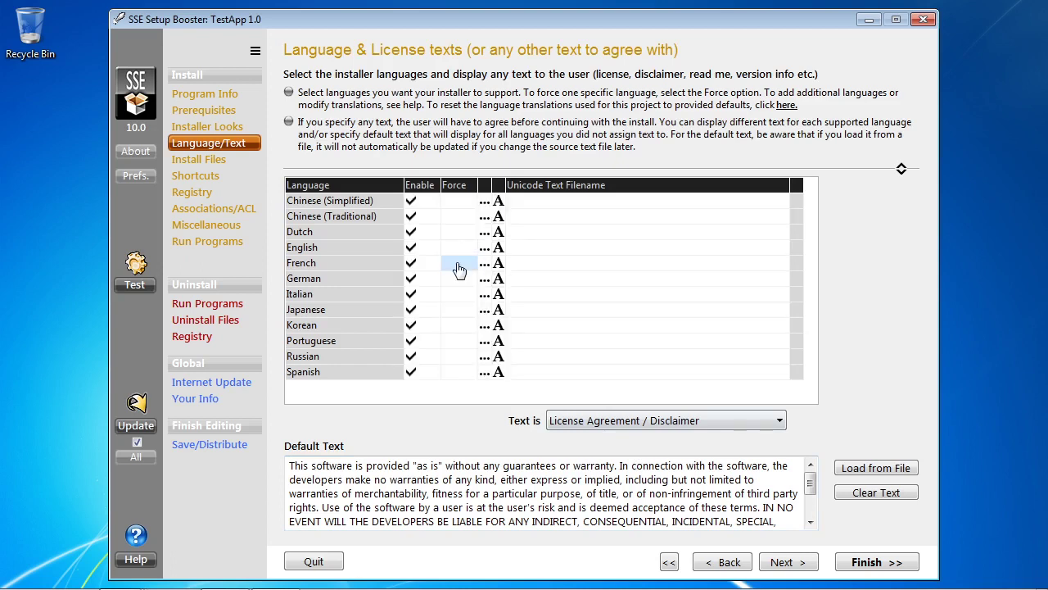
# Examine the language list and read through the default license agreement text.
pyautogui.click(308, 278)
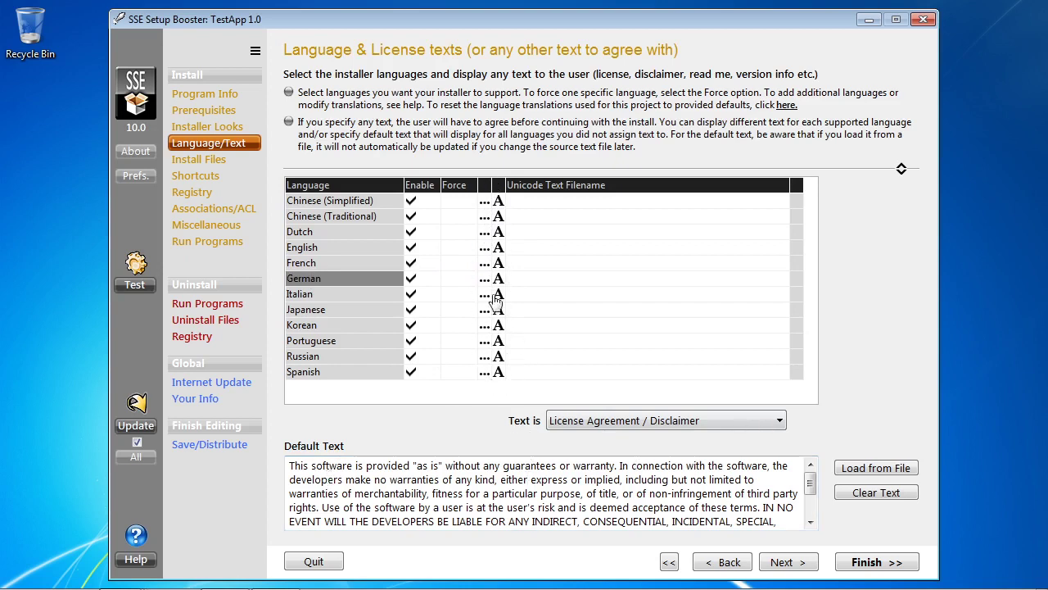
pyautogui.scroll(-2, 809, 495)
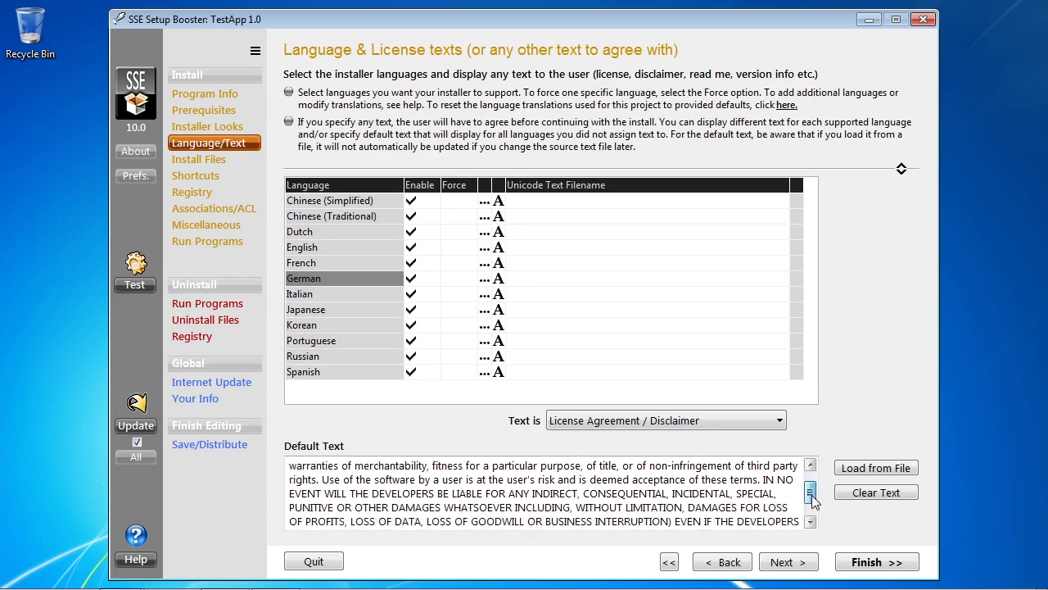
pyautogui.scroll(2, 811, 491)
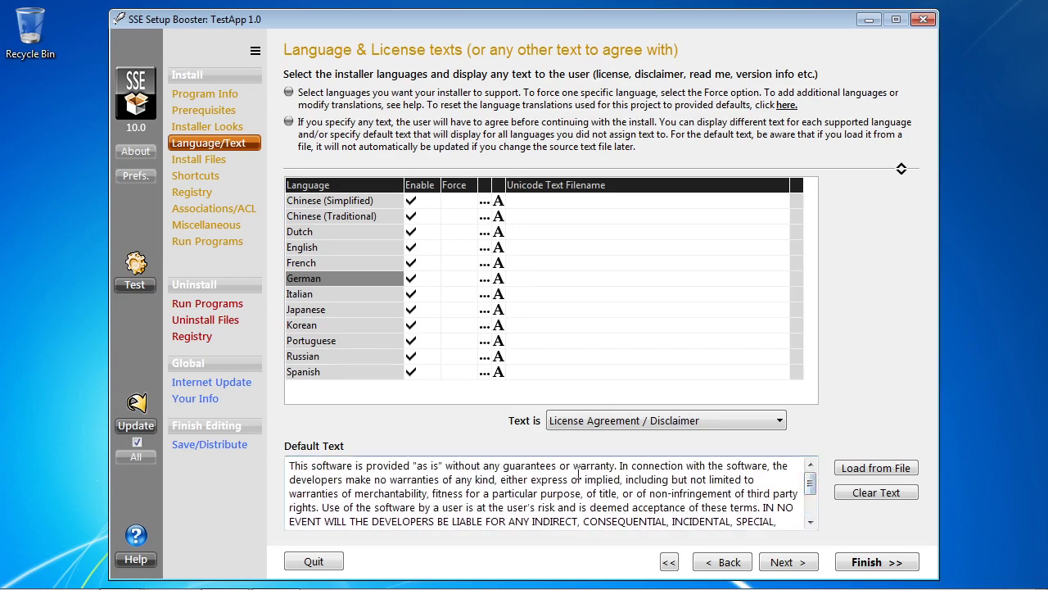
pyautogui.click(436, 262)
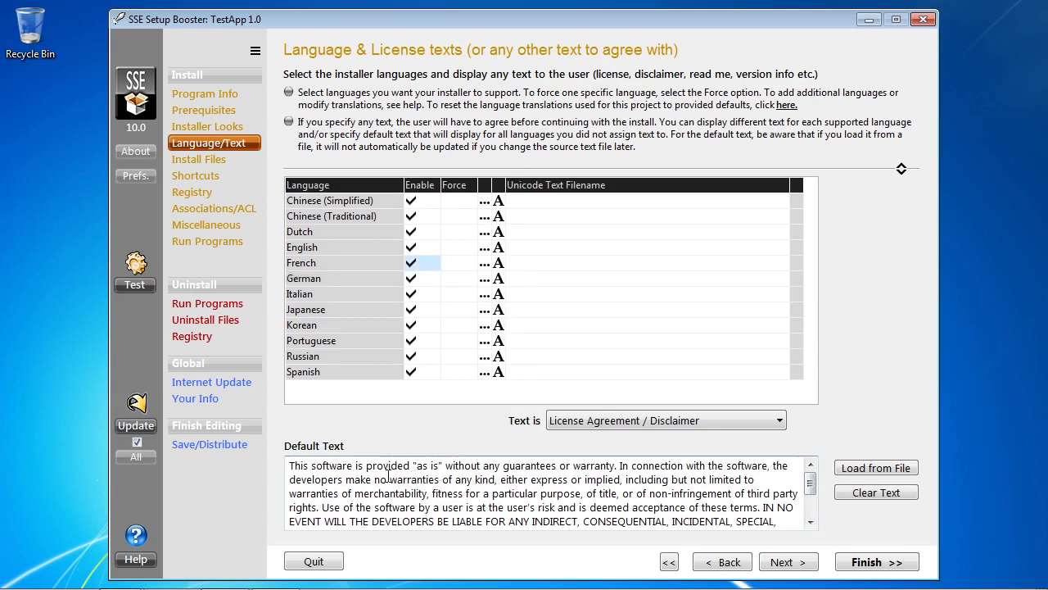
pyautogui.scroll(-2, 514, 489)
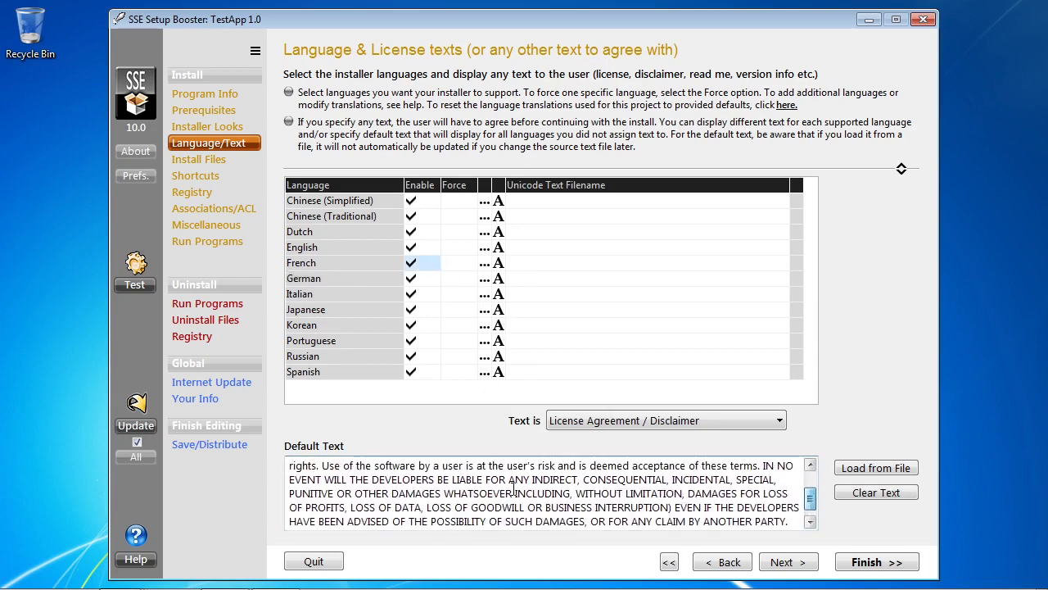
pyautogui.scroll(2, 817, 488)
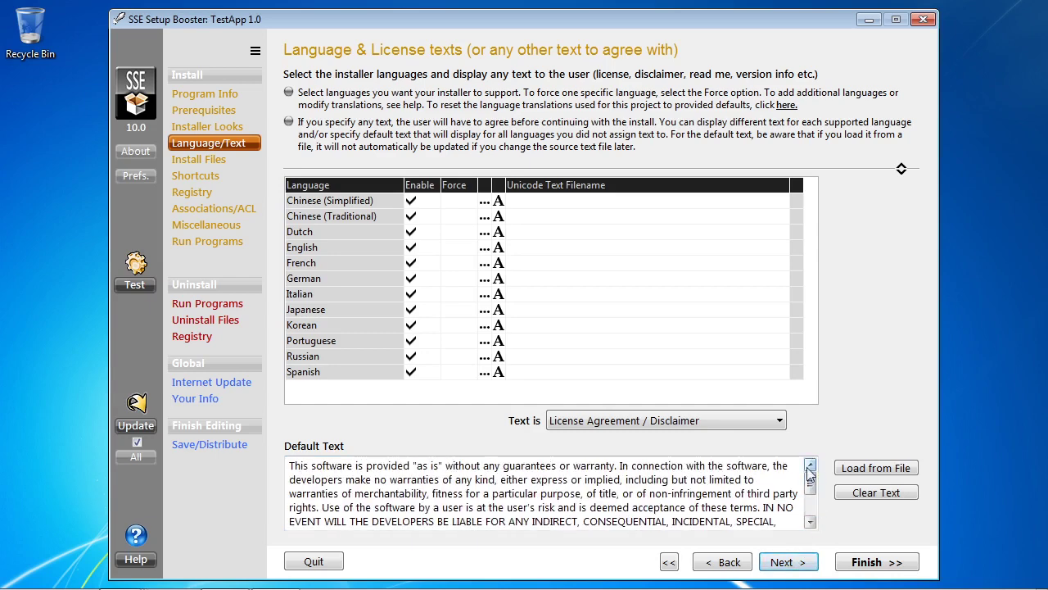
pyautogui.scroll(-1, 795, 478)
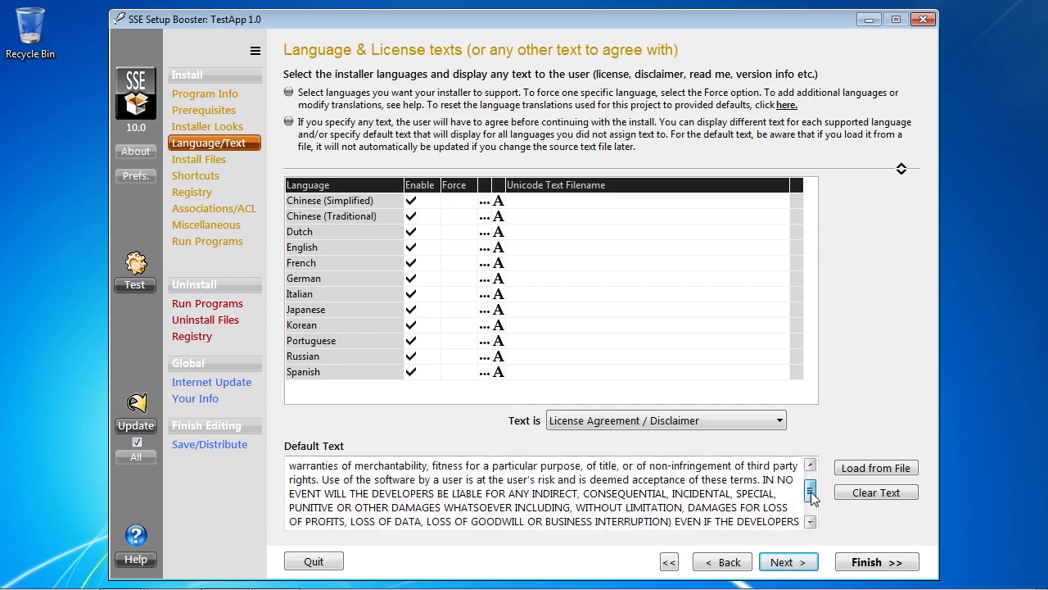
pyautogui.scroll(1, 786, 483)
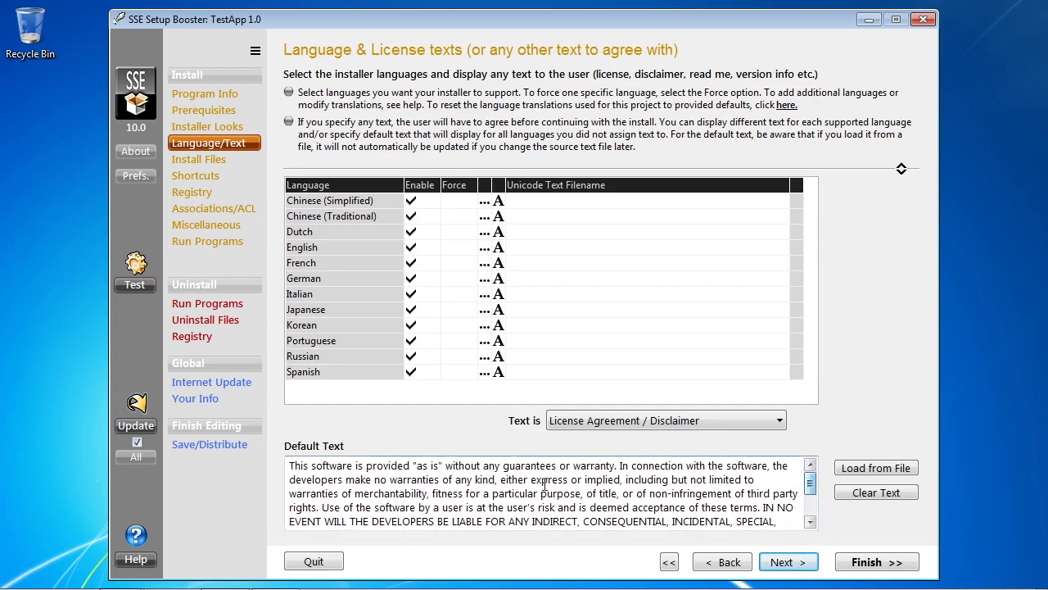
# Continue to the Install Files page and look over the destination base folders available for TestApp2.exe.
pyautogui.click(788, 562)
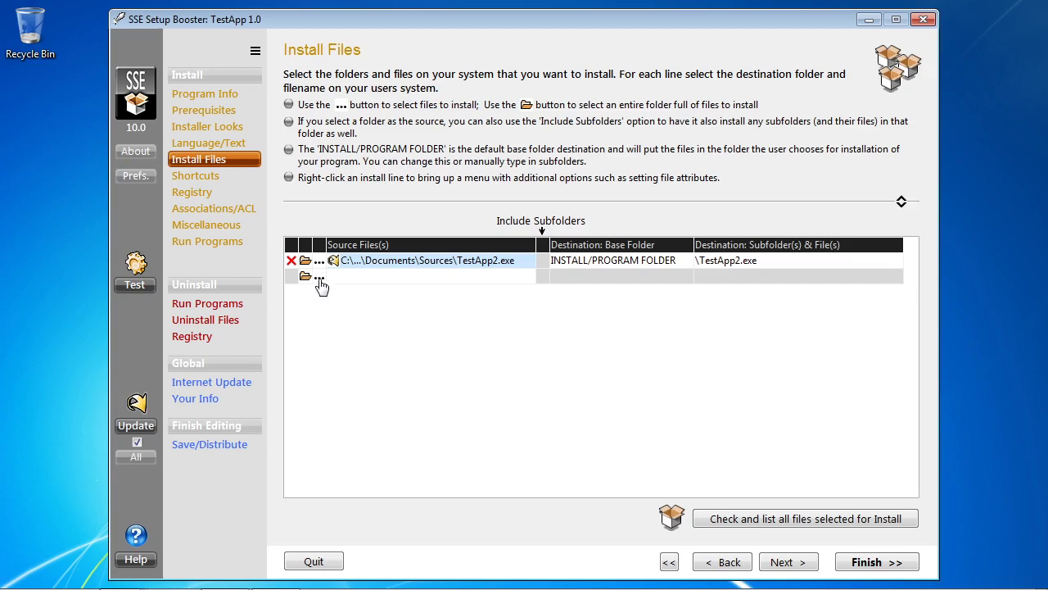
pyautogui.click(680, 263)
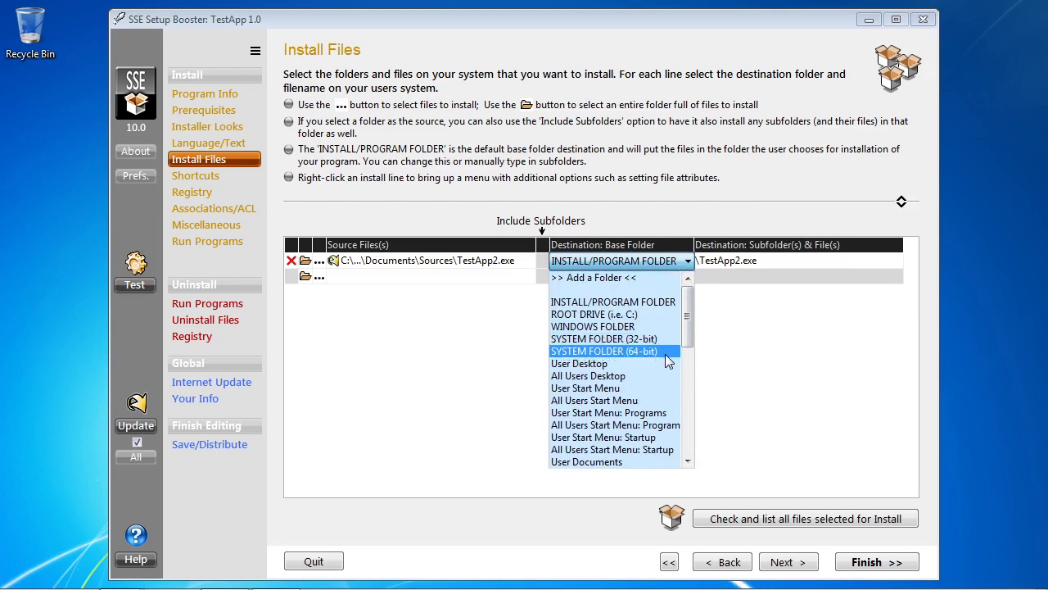
pyautogui.click(791, 279)
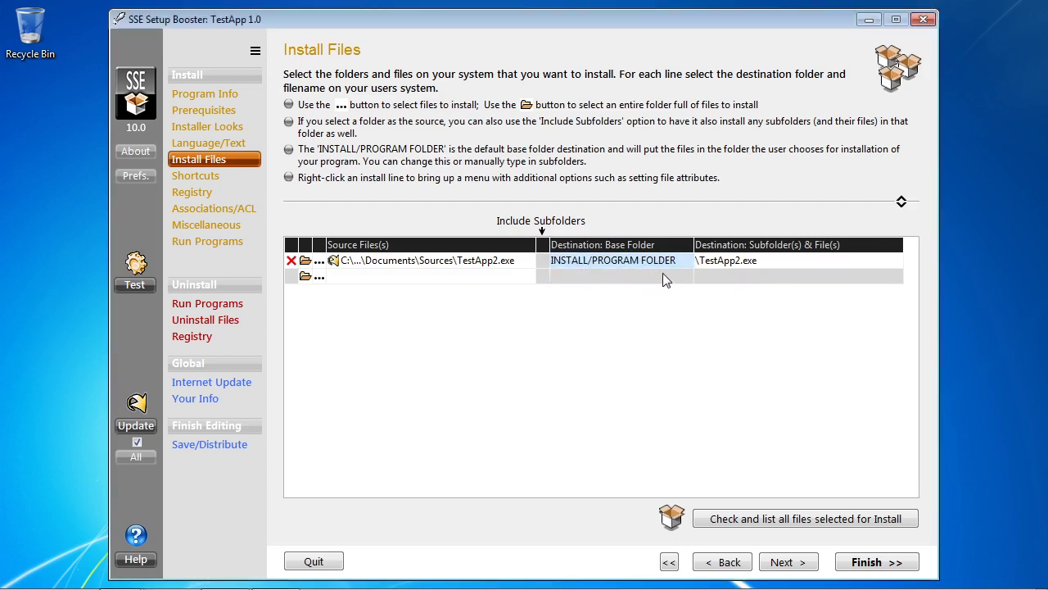
# Add Readme.txt from the Sources folder to the install files with the destination \MySubfolder\Readme.txt.
pyautogui.click(532, 279)
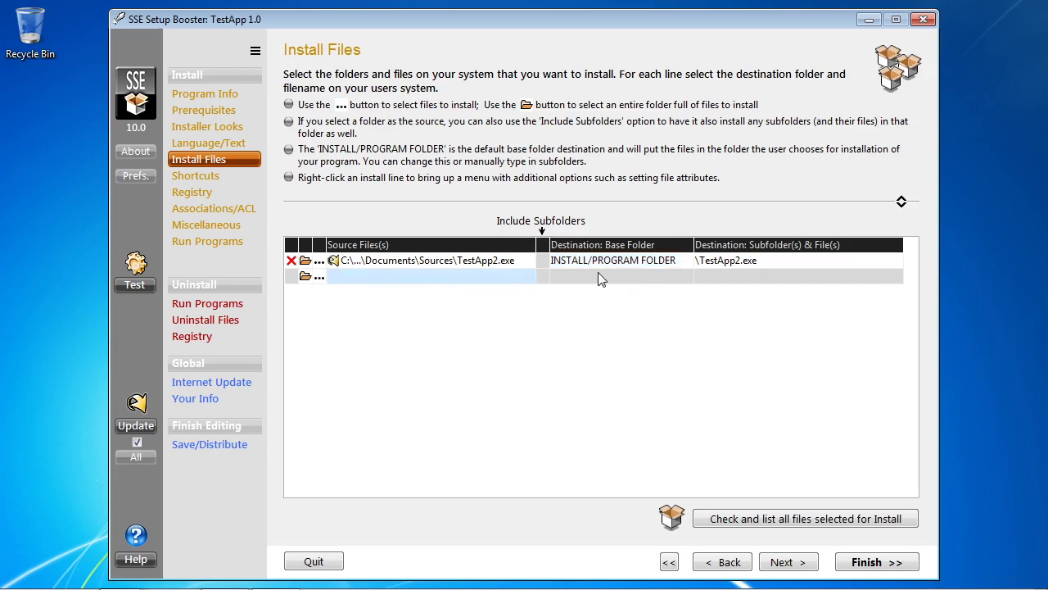
pyautogui.click(318, 277)
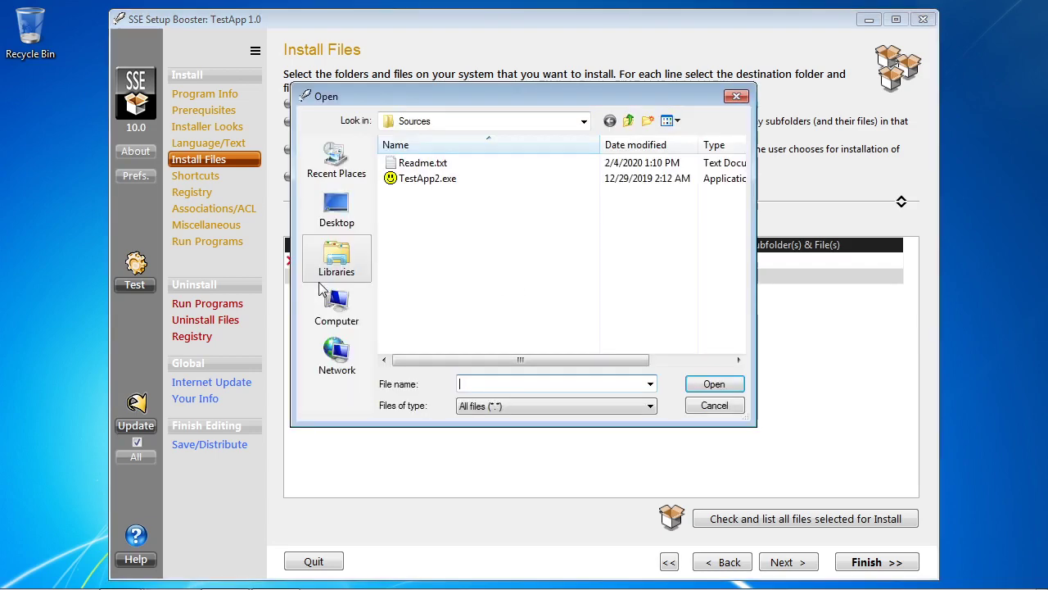
pyautogui.doubleClick(420, 163)
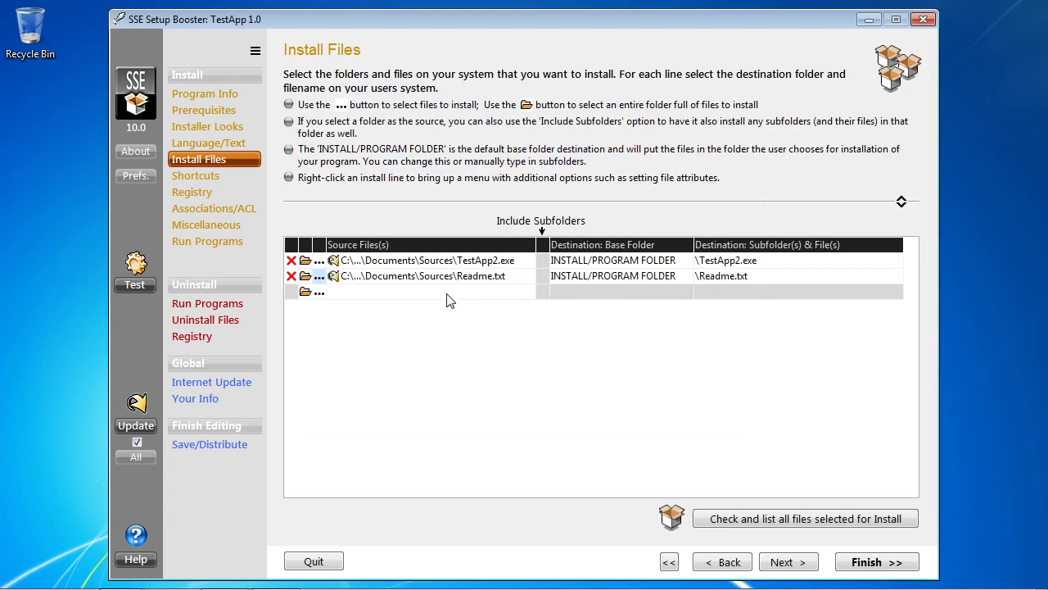
pyautogui.click(704, 279)
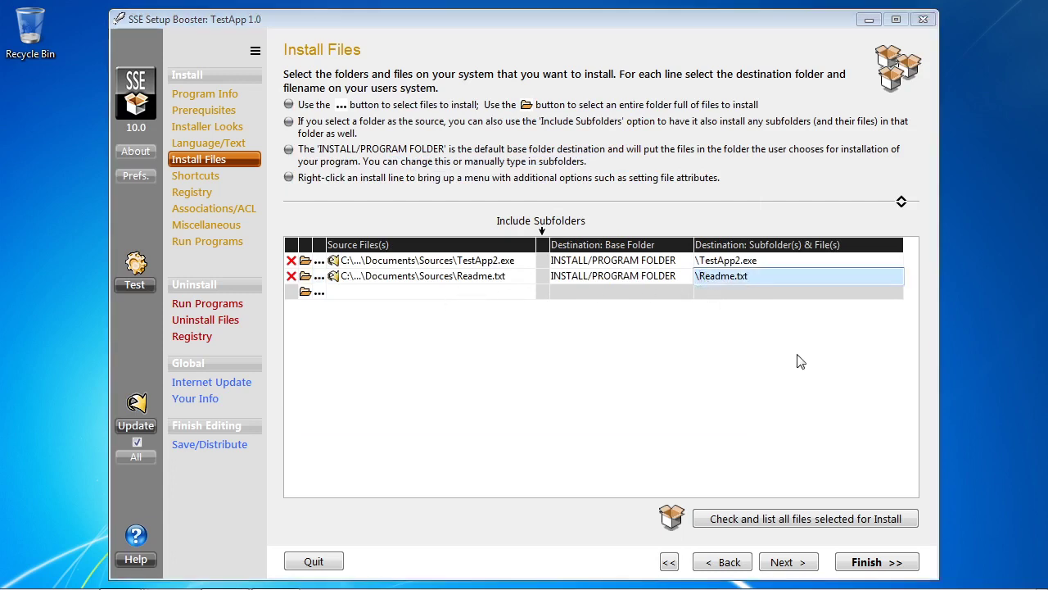
pyautogui.write('MySubfolder\\')
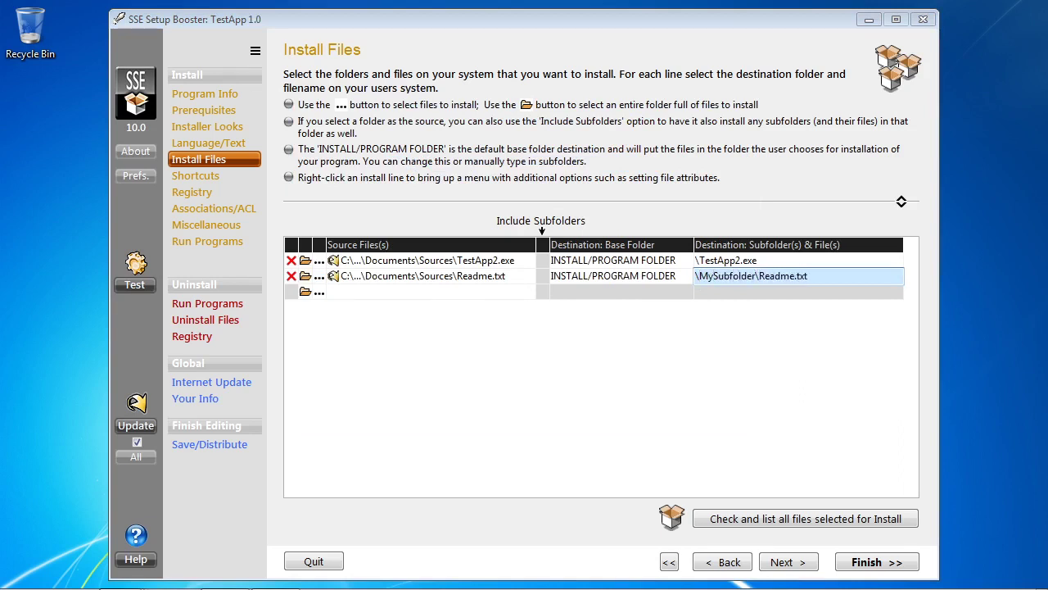
pyautogui.press('Return')
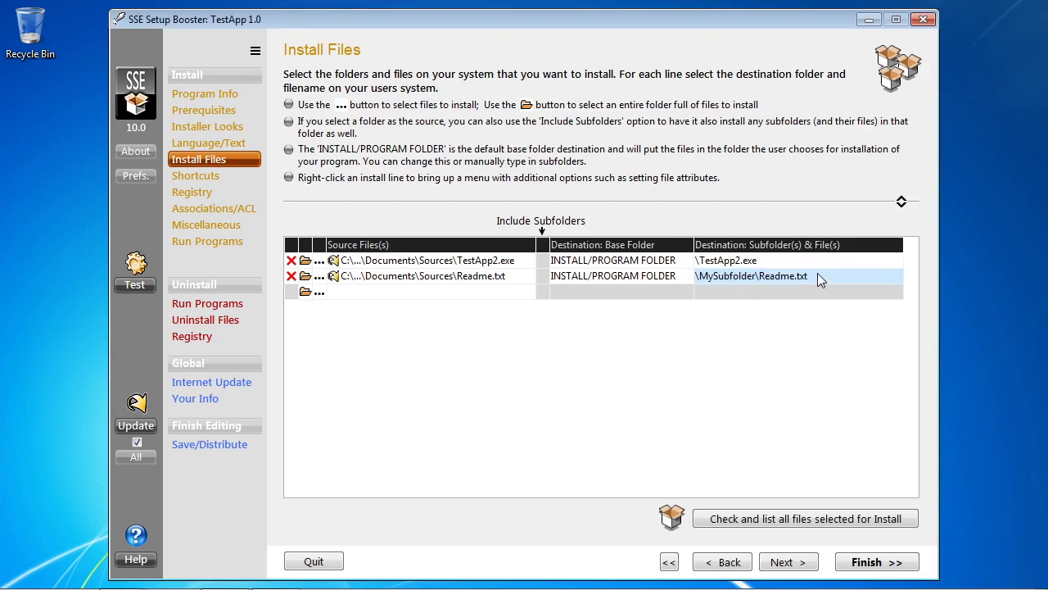
# Add the entire Documents\Sources folder as a new install line.
pyautogui.click(306, 293)
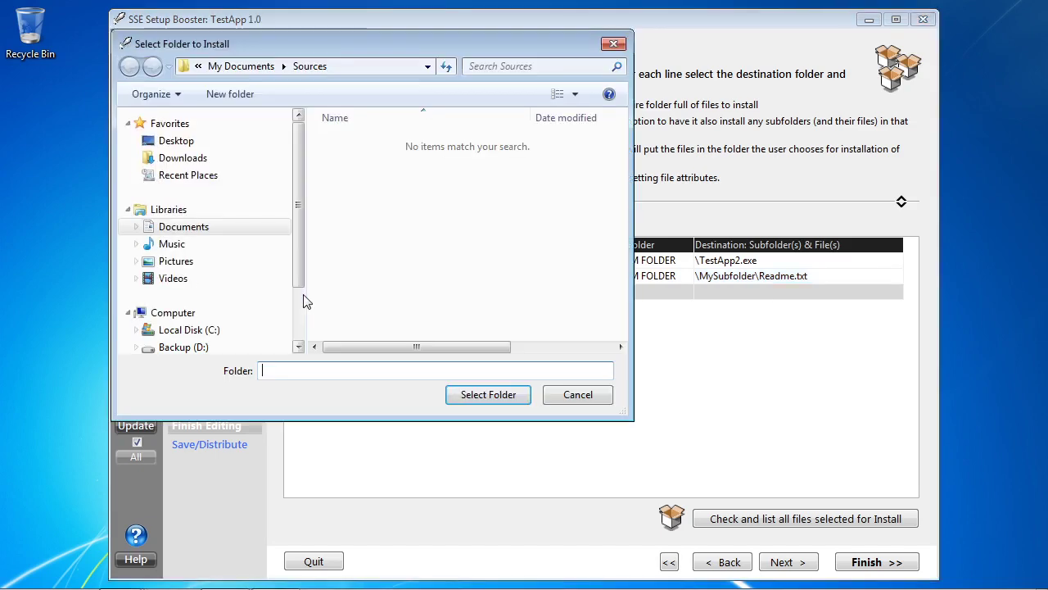
pyautogui.click(246, 66)
pyautogui.click(361, 210)
pyautogui.click(492, 396)
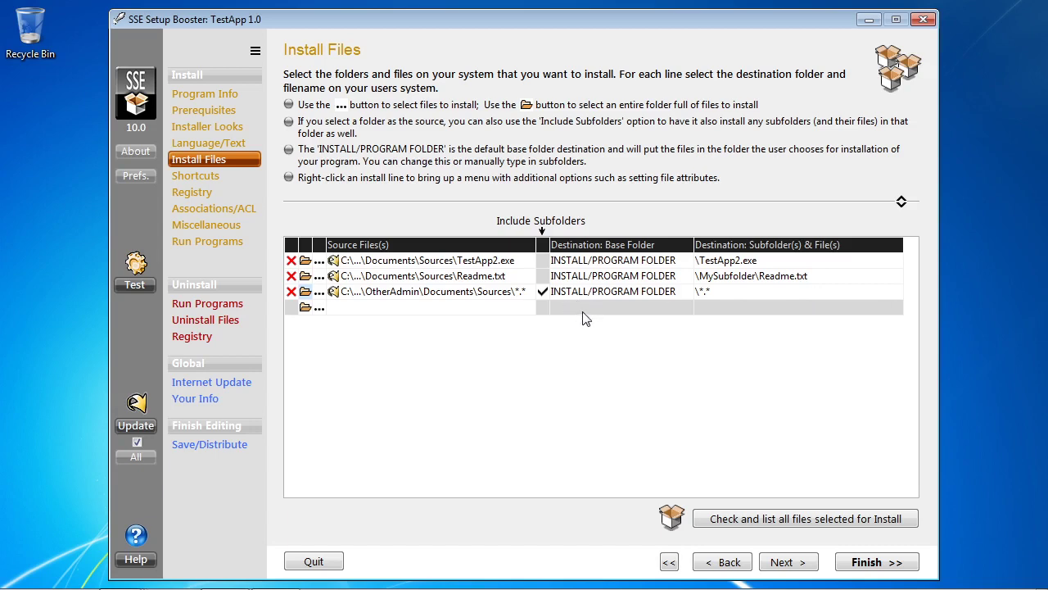
# Set the Sources folder line's destination to the User Documents base folder with the subfolder path \TestAppImages\*.*.
pyautogui.click(643, 296)
pyautogui.click(688, 292)
pyautogui.moveTo(691, 361); pyautogui.dragTo(701, 397)
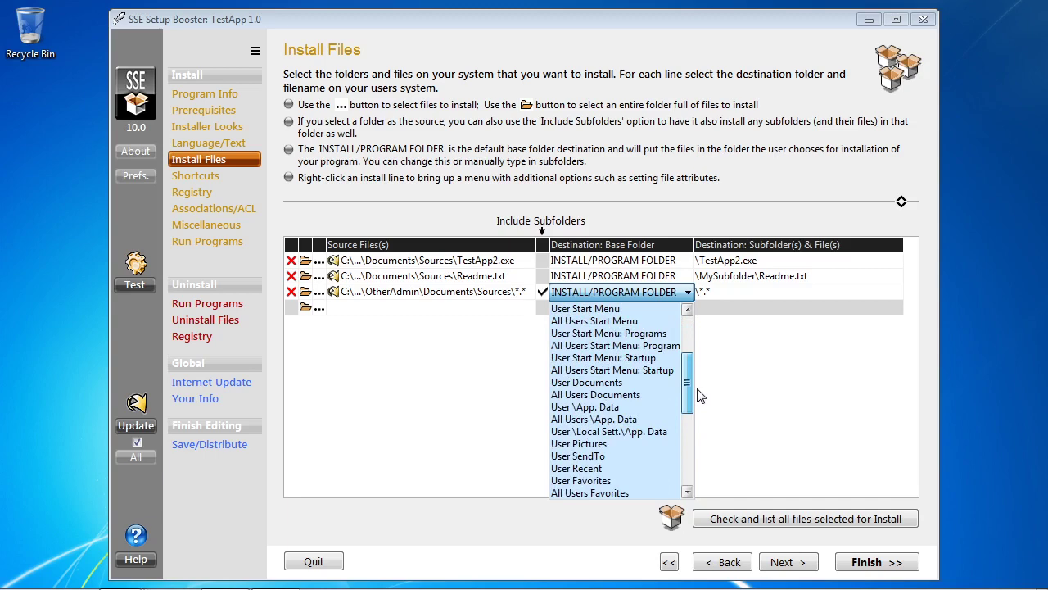
pyautogui.click(611, 383)
pyautogui.click(704, 297)
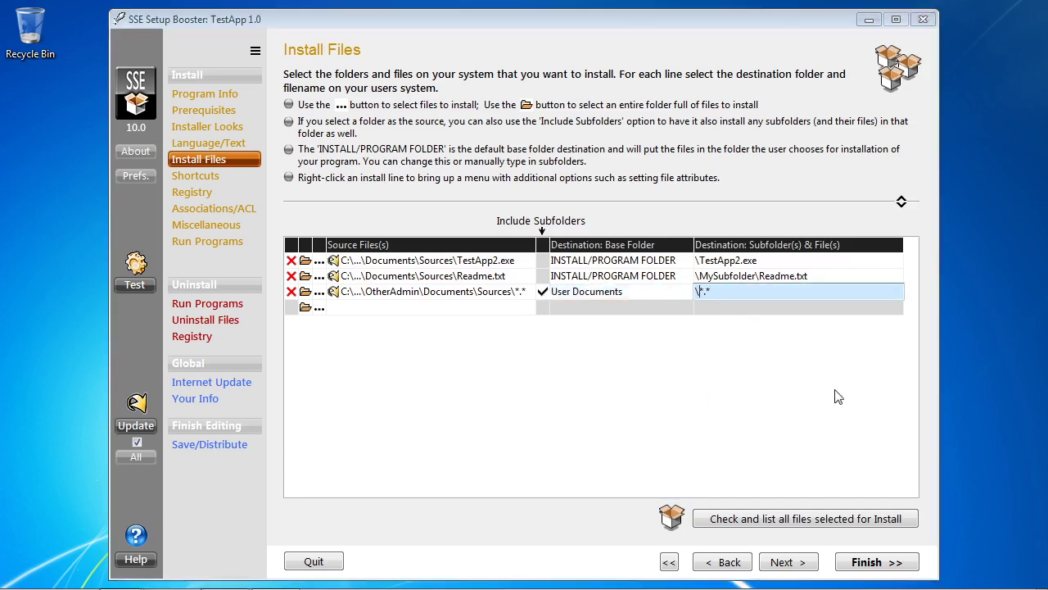
pyautogui.write('TestAppImages')
pyautogui.press('Return')
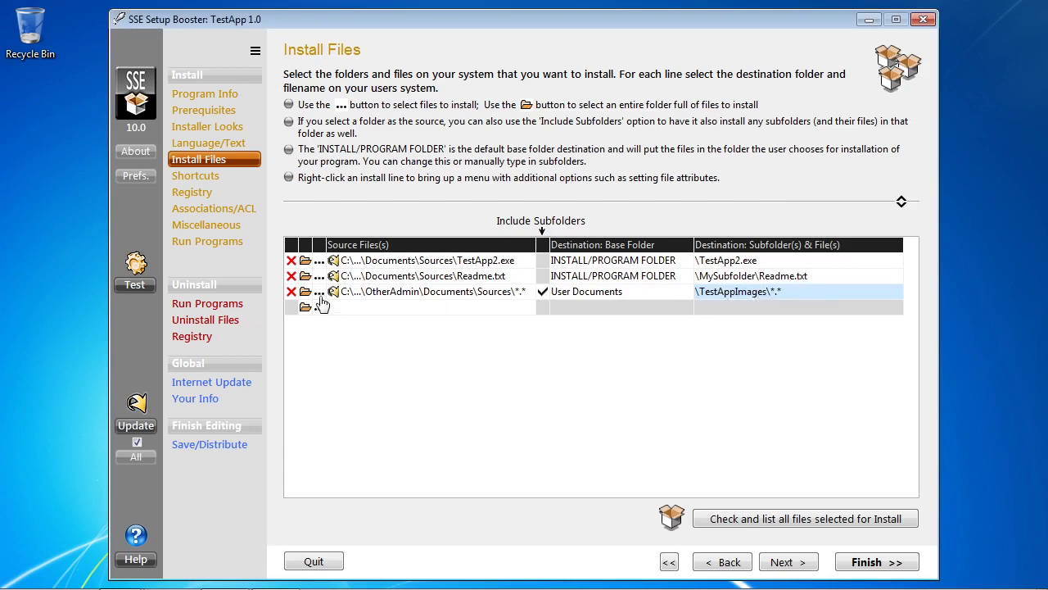
# Remove the Sources folder line from the install files.
pyautogui.click(291, 292)
pyautogui.click(498, 359)
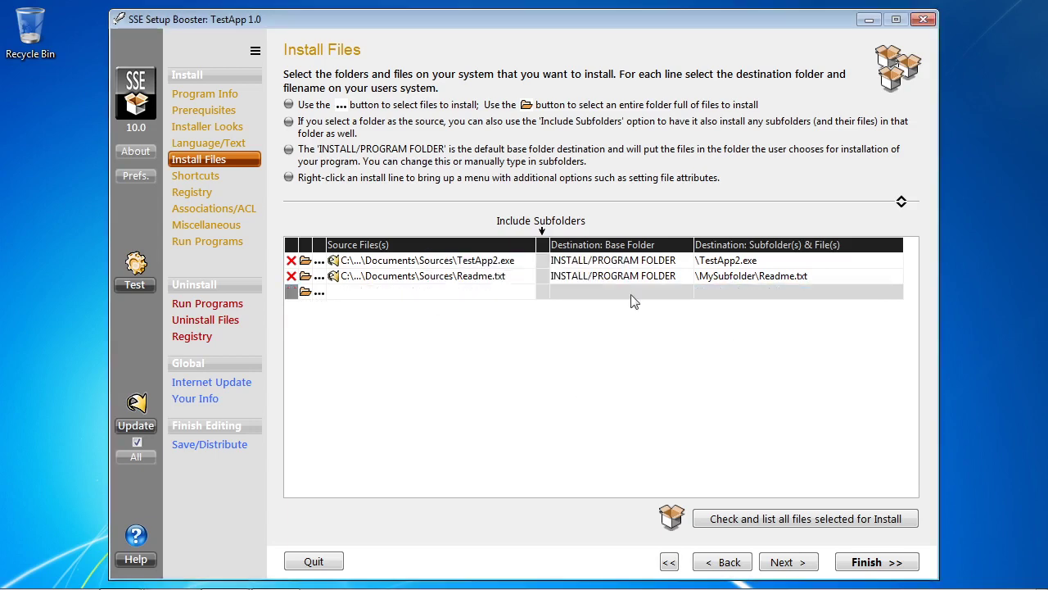
# Check the list of all files selected for install, including the contents of MySubfolder, and close the list.
pyautogui.click(810, 522)
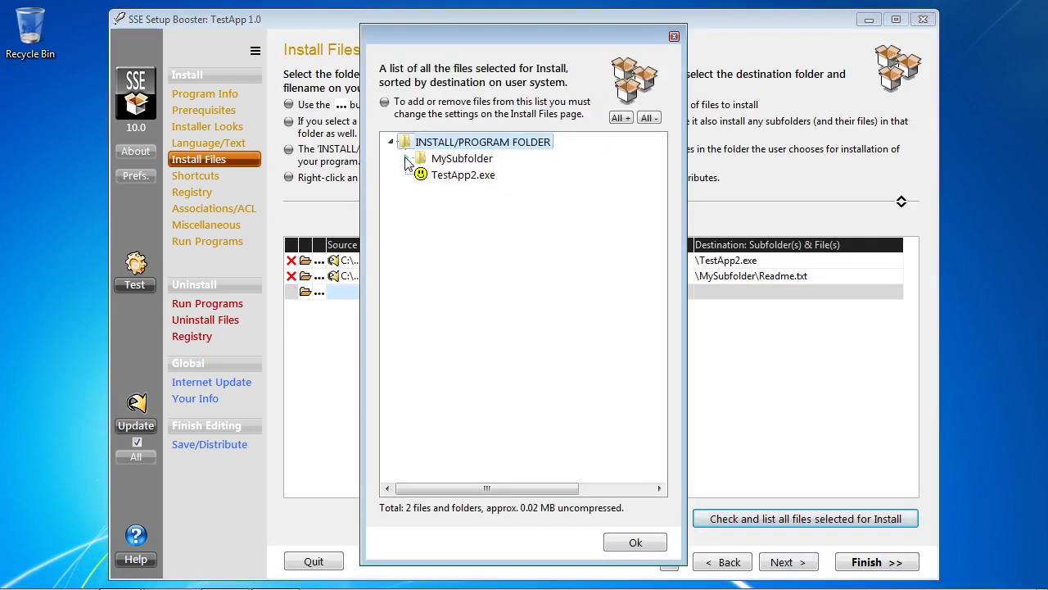
pyautogui.doubleClick(464, 159)
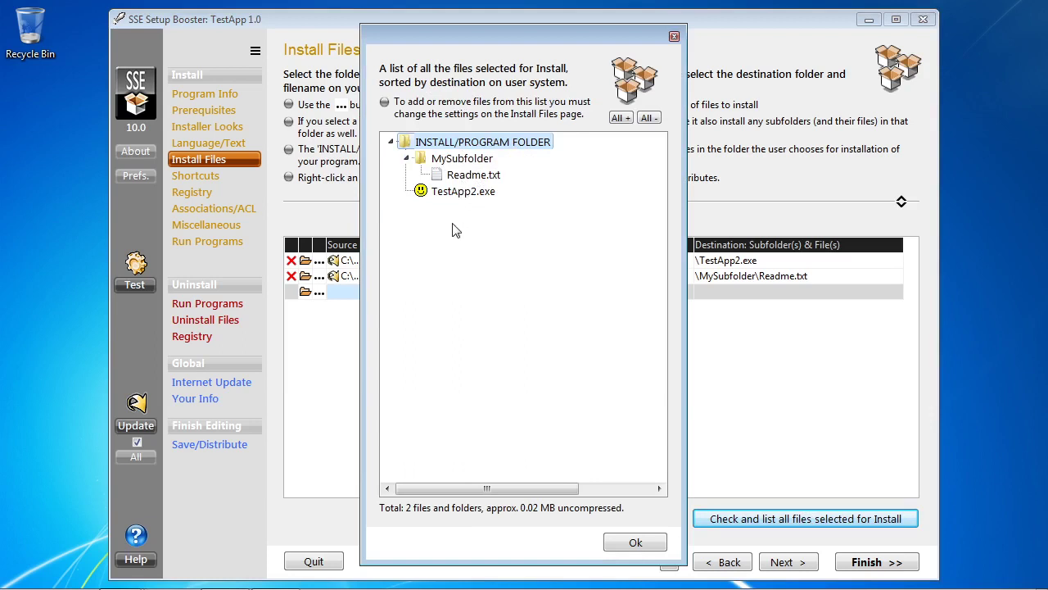
pyautogui.click(636, 542)
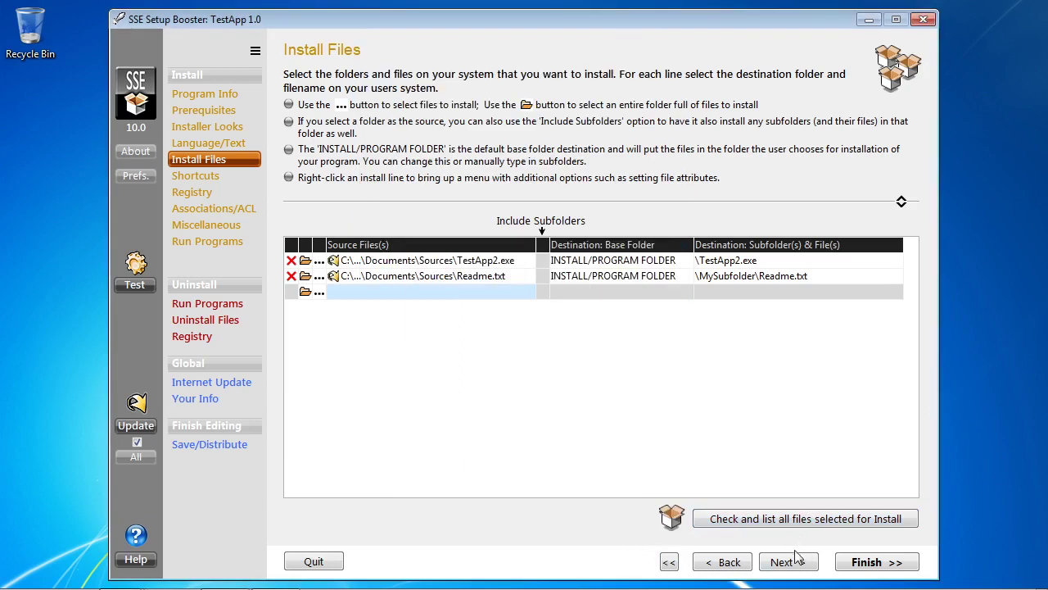
# Continue to the Shortcuts page and shorten the names of the Start Menu and Desktop shortcuts to TestApp.
pyautogui.click(787, 562)
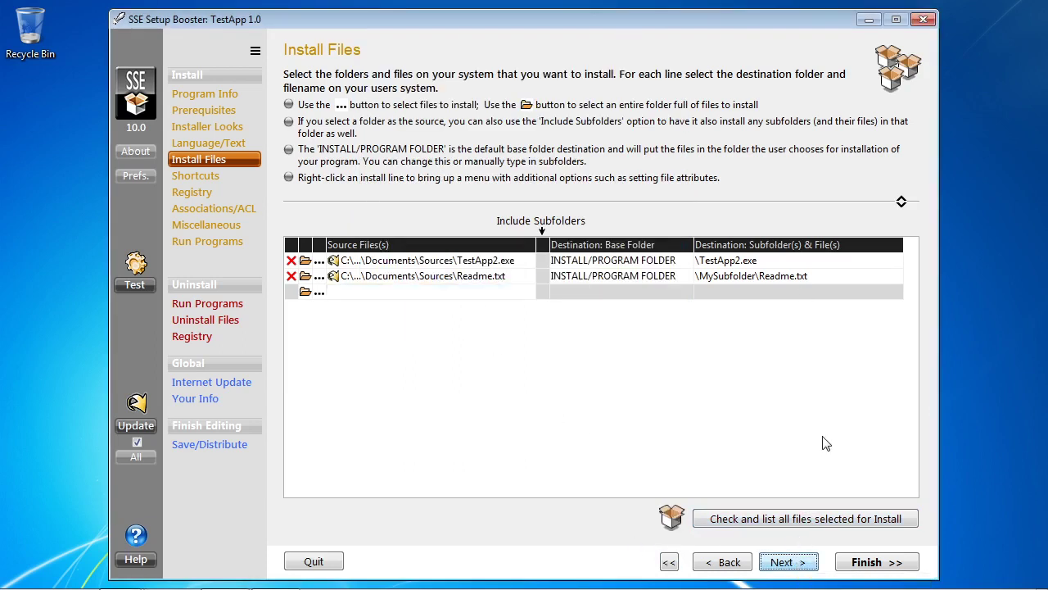
pyautogui.click(801, 565)
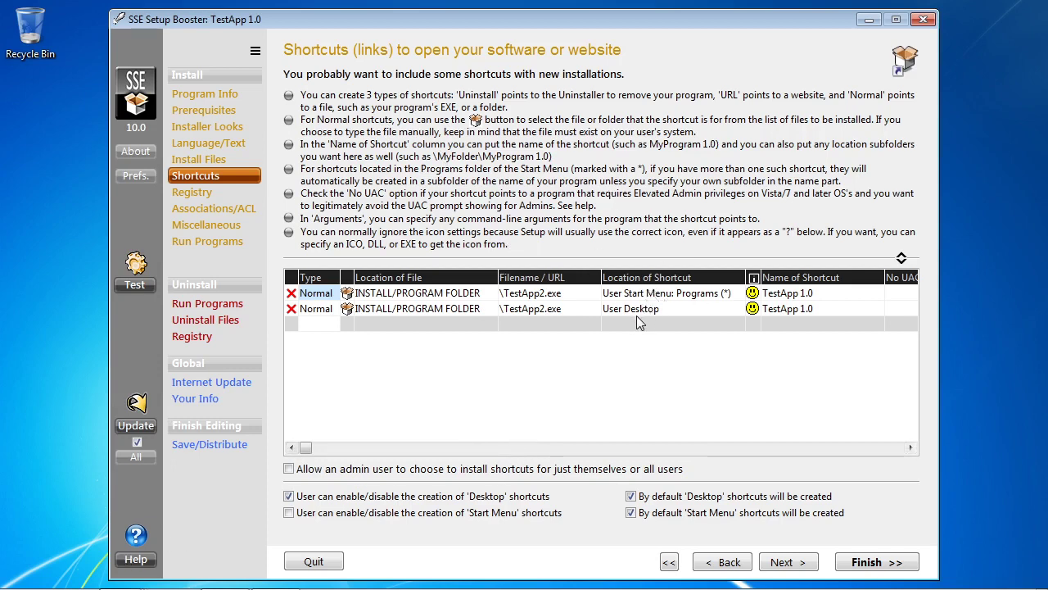
pyautogui.click(836, 295)
pyautogui.click(836, 294)
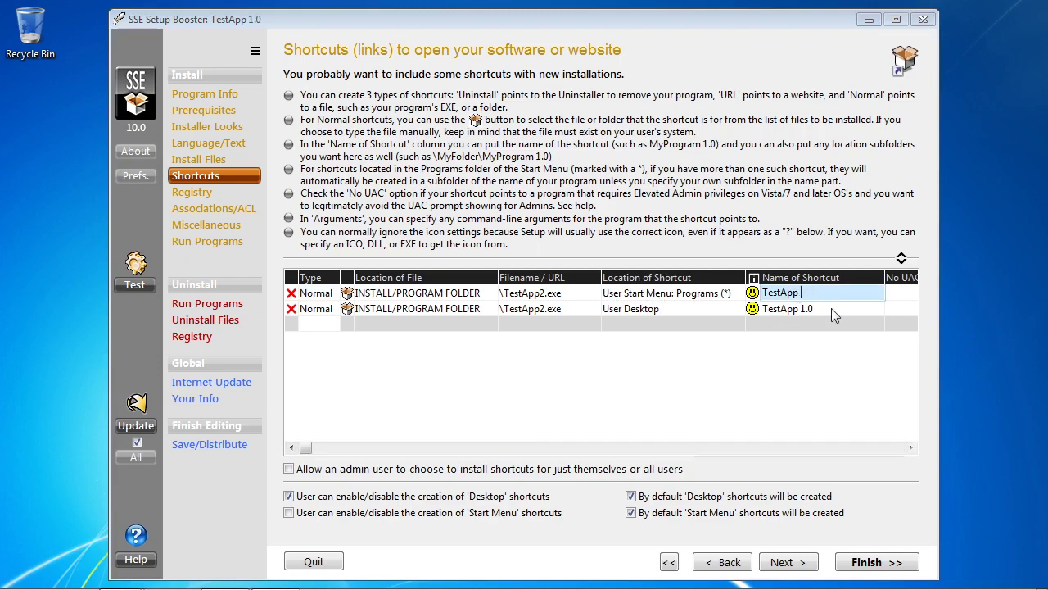
pyautogui.click(831, 308)
pyautogui.click(827, 310)
pyautogui.press('BackSpace')
pyautogui.press('BackSpace')
pyautogui.press('BackSpace')
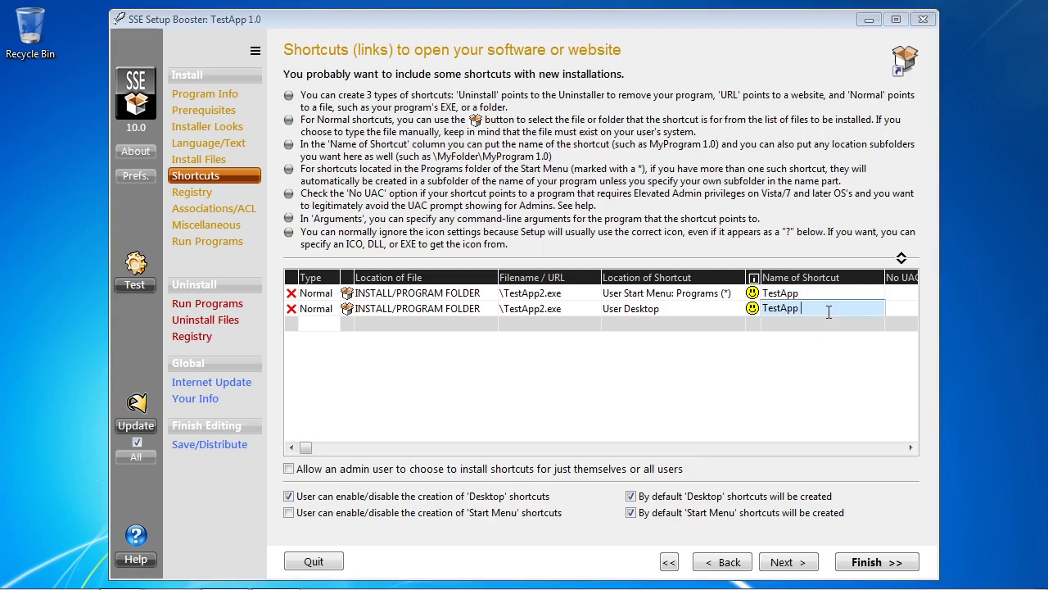
# Rename the Start Menu shortcut to TestApp 1.0 and the Desktop shortcut to TestApp 2.0.
pyautogui.click(823, 296)
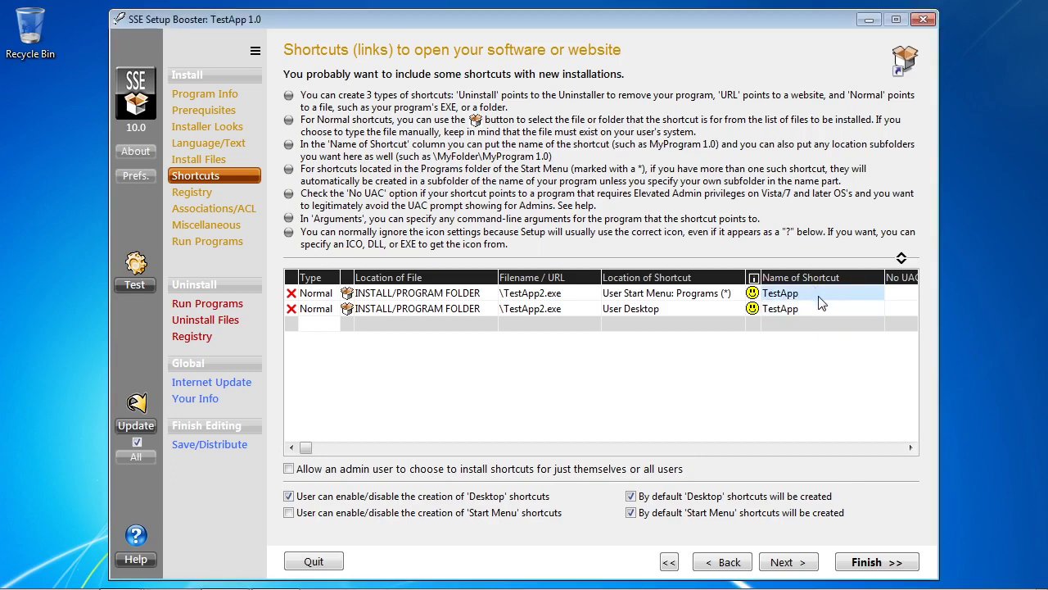
pyautogui.click(819, 297)
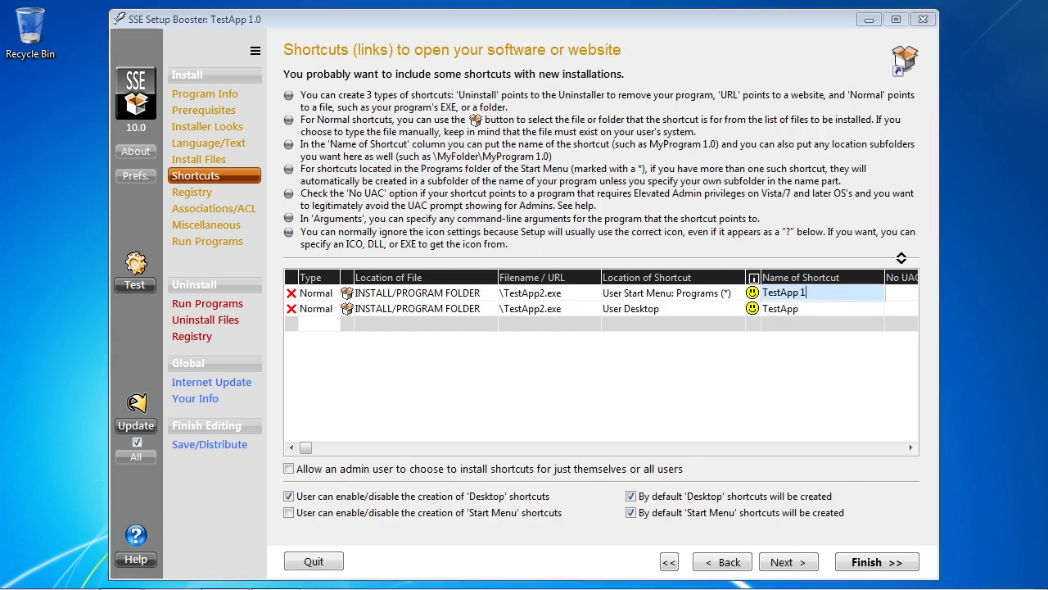
pyautogui.write('1.0')
pyautogui.click(814, 309)
pyautogui.click(804, 311)
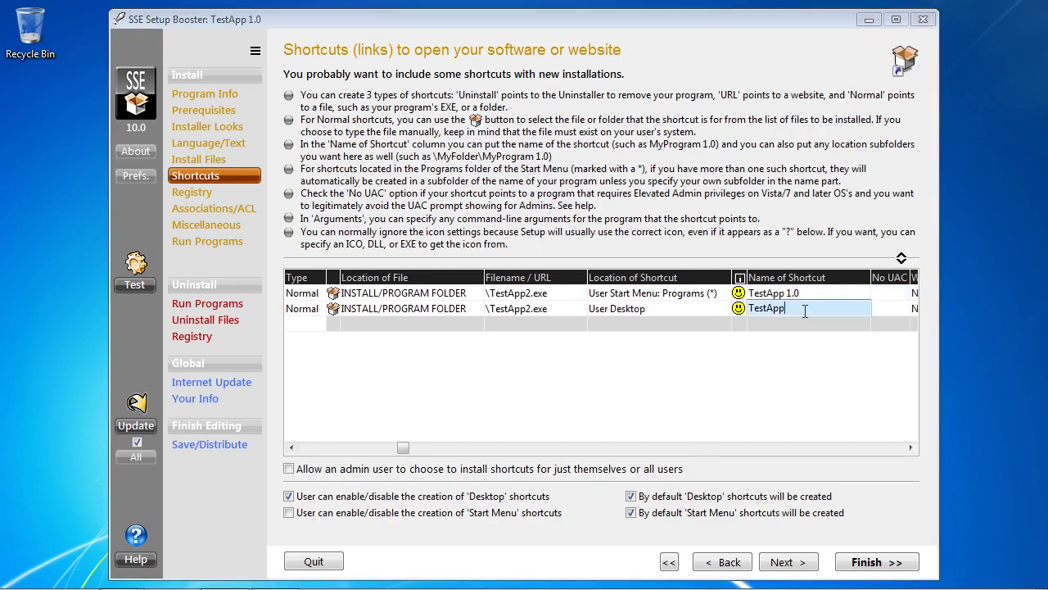
pyautogui.write('2.0')
pyautogui.click(804, 324)
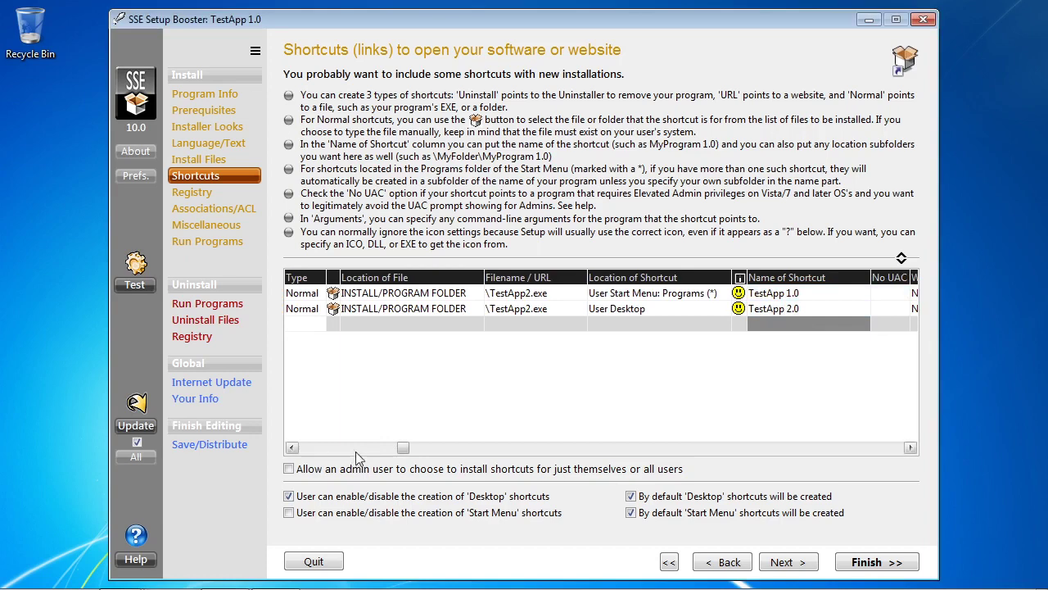
# Add an Uninstall-type line to the shortcuts list and erase that line again.
pyautogui.click(320, 448)
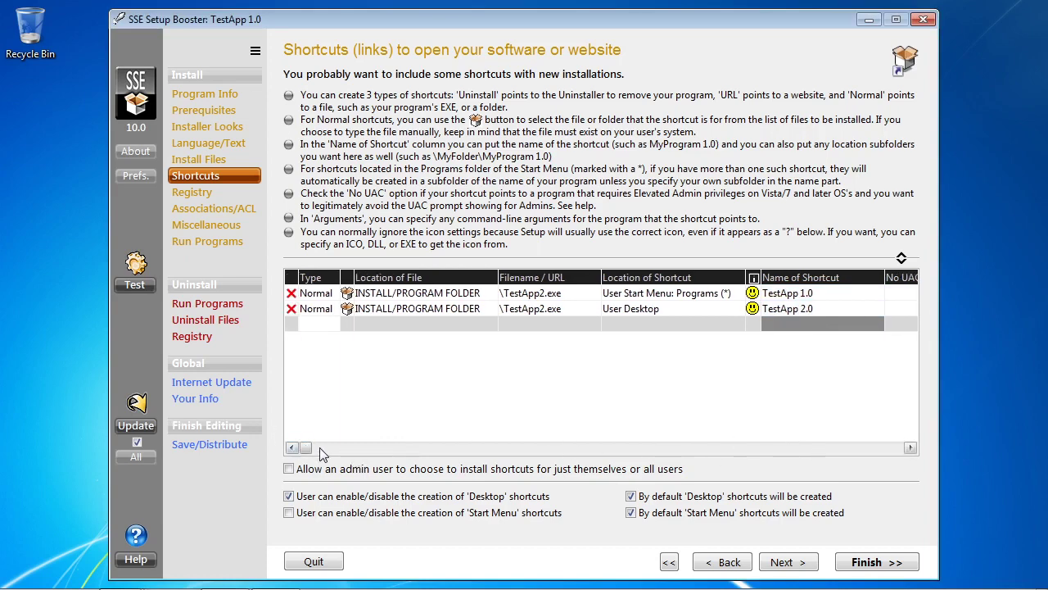
pyautogui.click(326, 323)
pyautogui.click(326, 324)
pyautogui.click(332, 342)
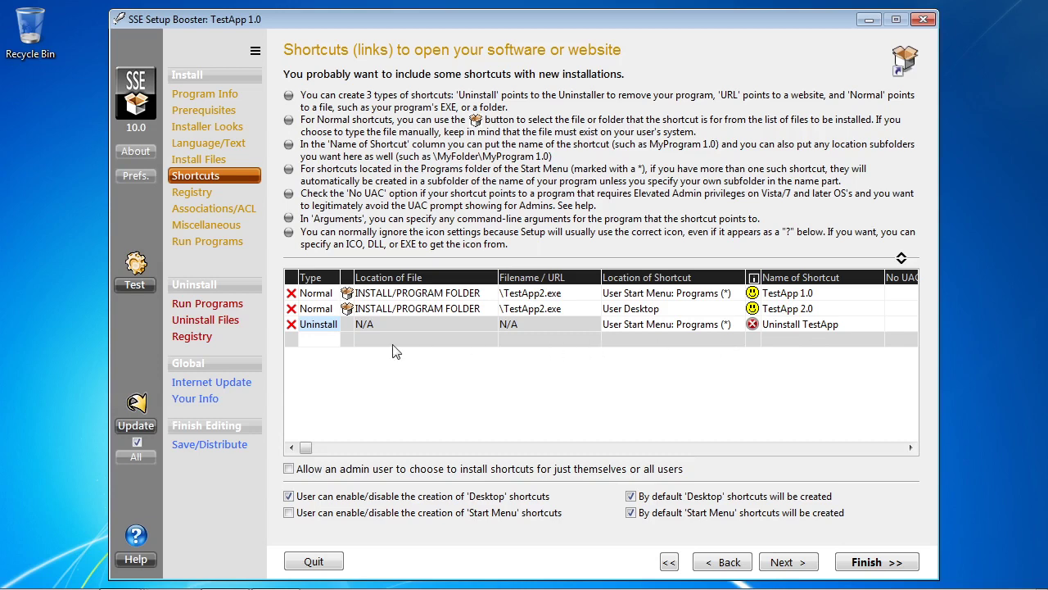
pyautogui.click(291, 324)
pyautogui.click(526, 356)
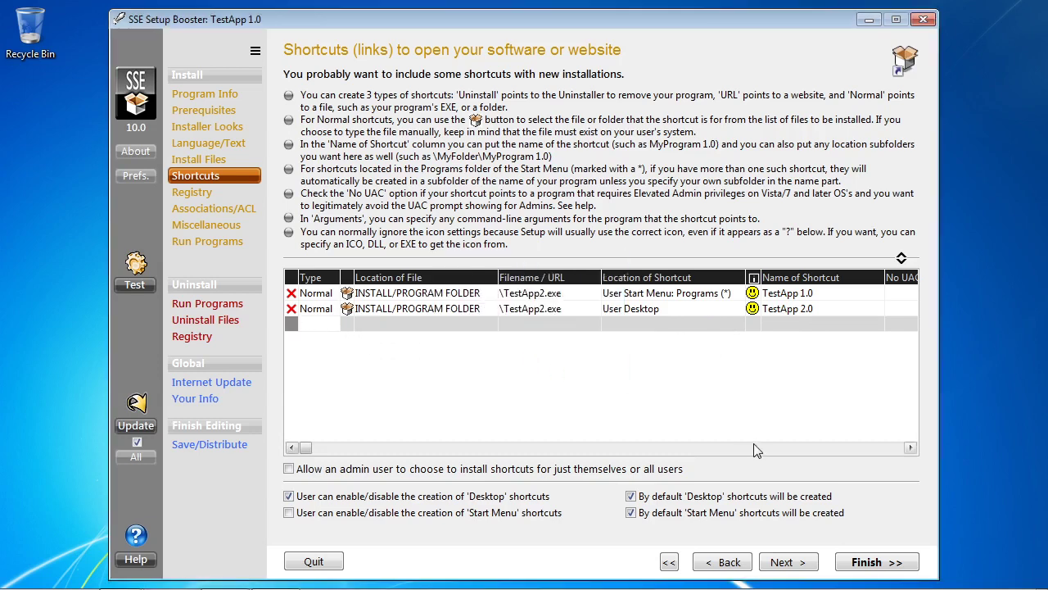
# Enable the No UAC option for both shortcuts and disable it again.
pyautogui.click(753, 450)
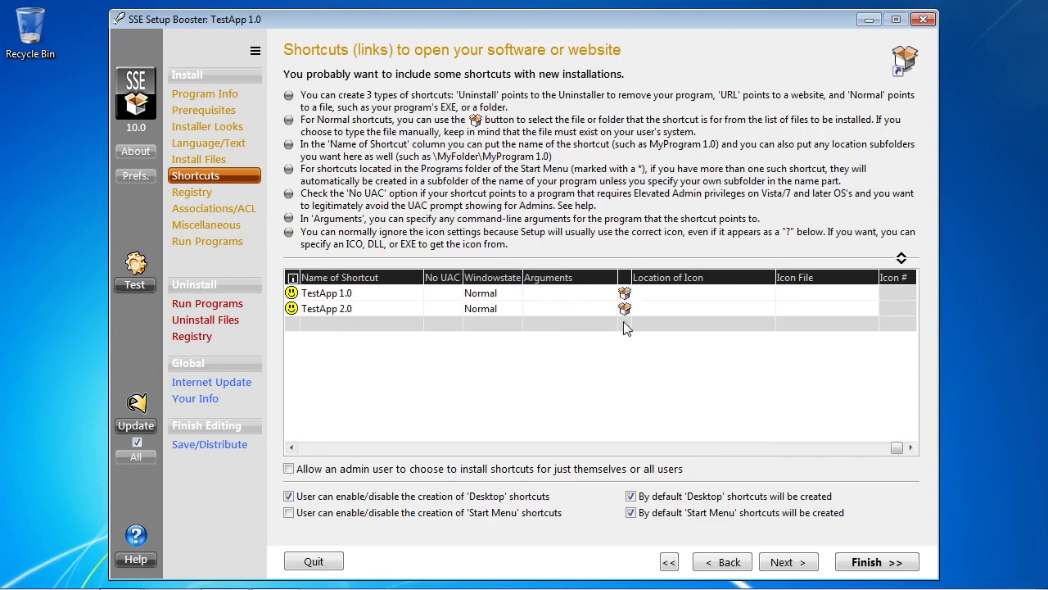
pyautogui.click(446, 295)
pyautogui.click(444, 308)
pyautogui.click(443, 295)
pyautogui.click(442, 309)
pyautogui.click(326, 449)
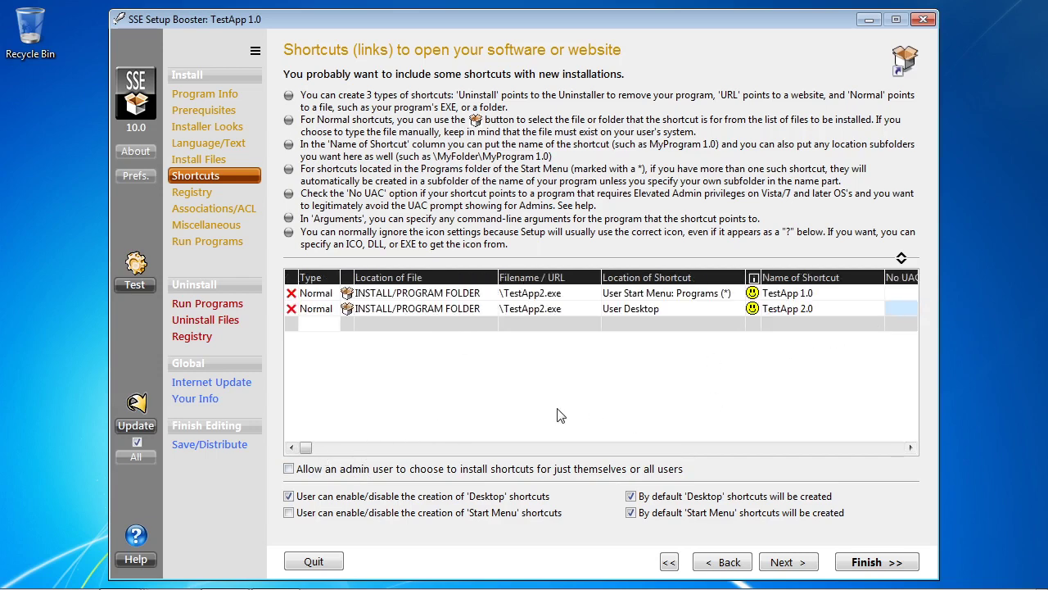
# Set the TestApp 2.0 shortcut's location to All Users Desktop and TestApp 1.0's to All Users Start Menu: Programs (*).
pyautogui.click(675, 309)
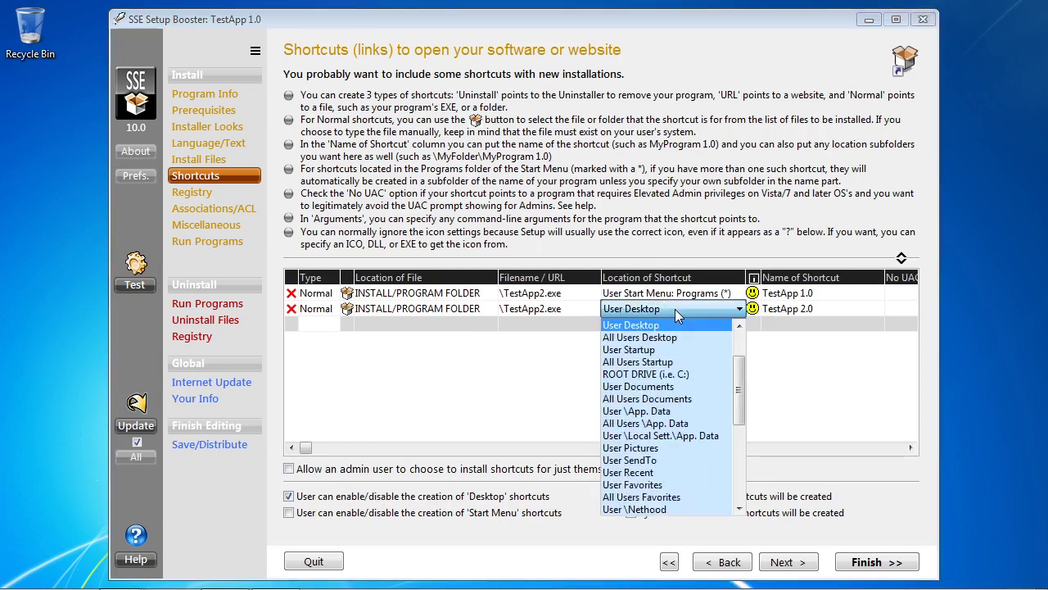
pyautogui.click(673, 338)
pyautogui.click(668, 293)
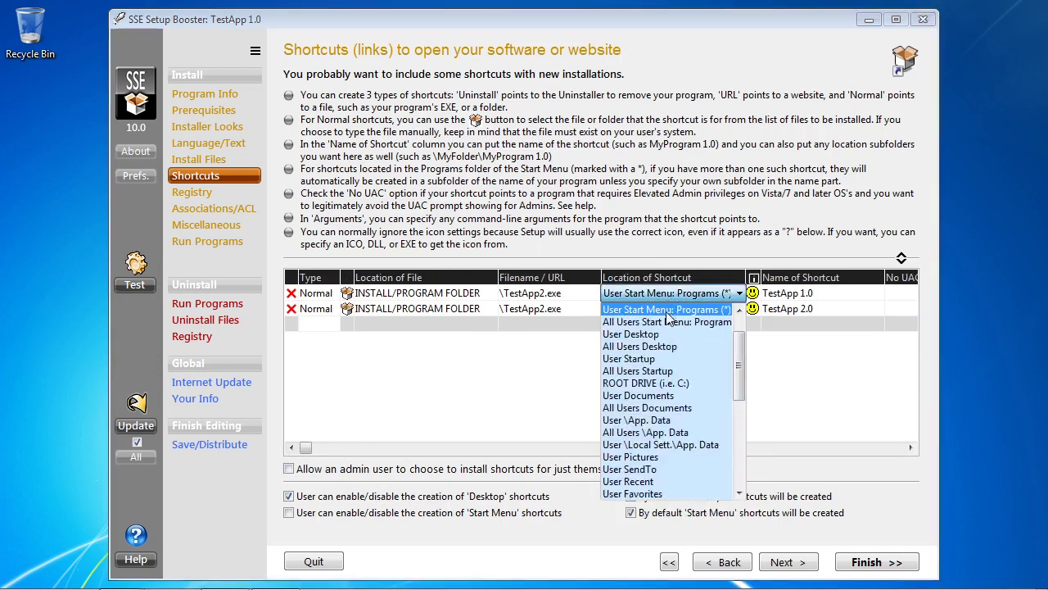
pyautogui.click(668, 308)
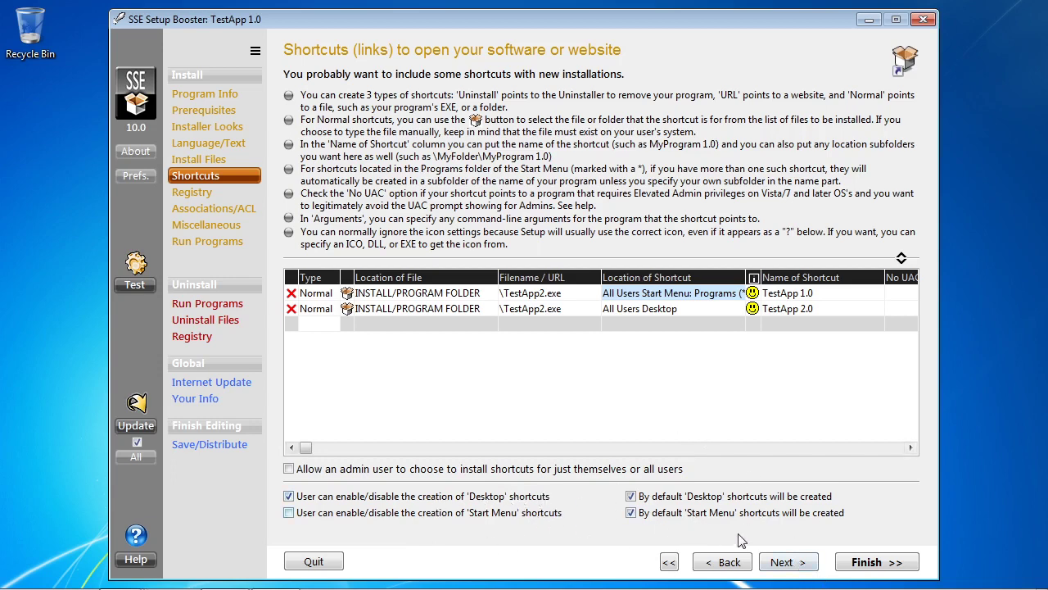
# Check the available registry commands on the Registry page without adding one, and continue to the Associations/ACL page.
pyautogui.click(791, 562)
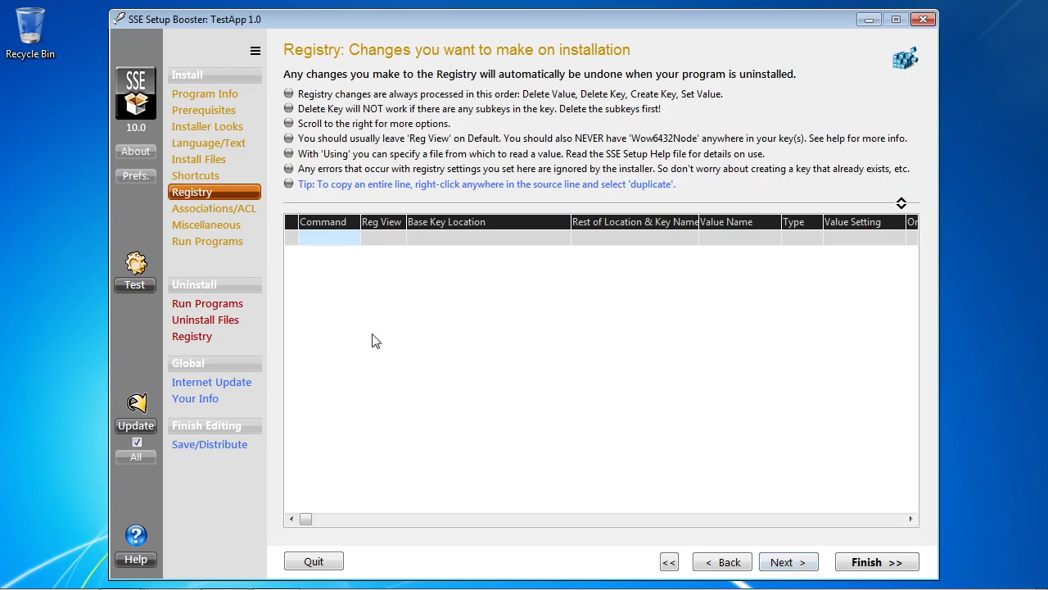
pyautogui.click(350, 239)
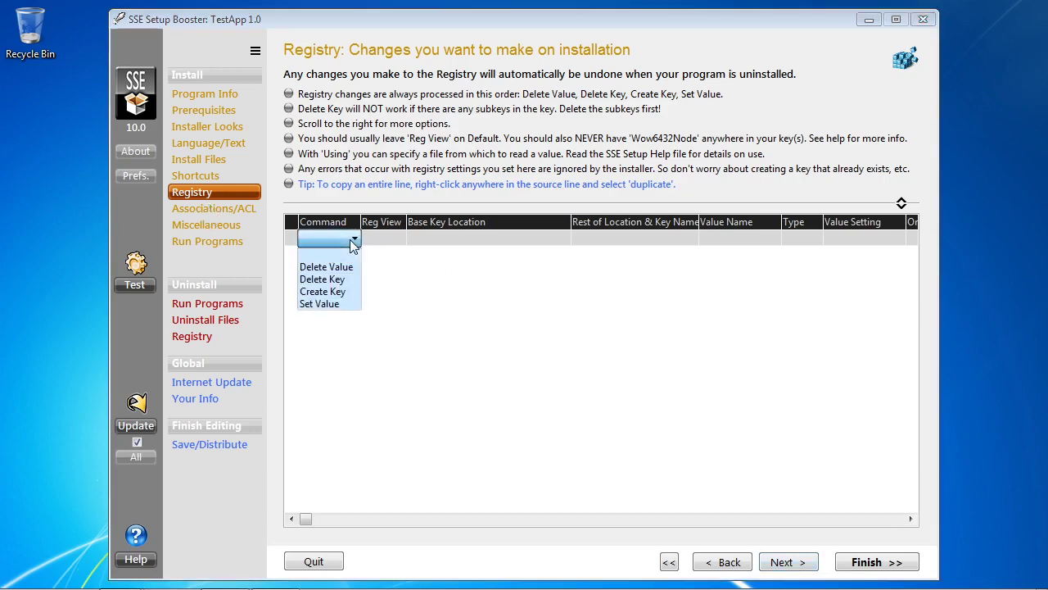
pyautogui.click(458, 376)
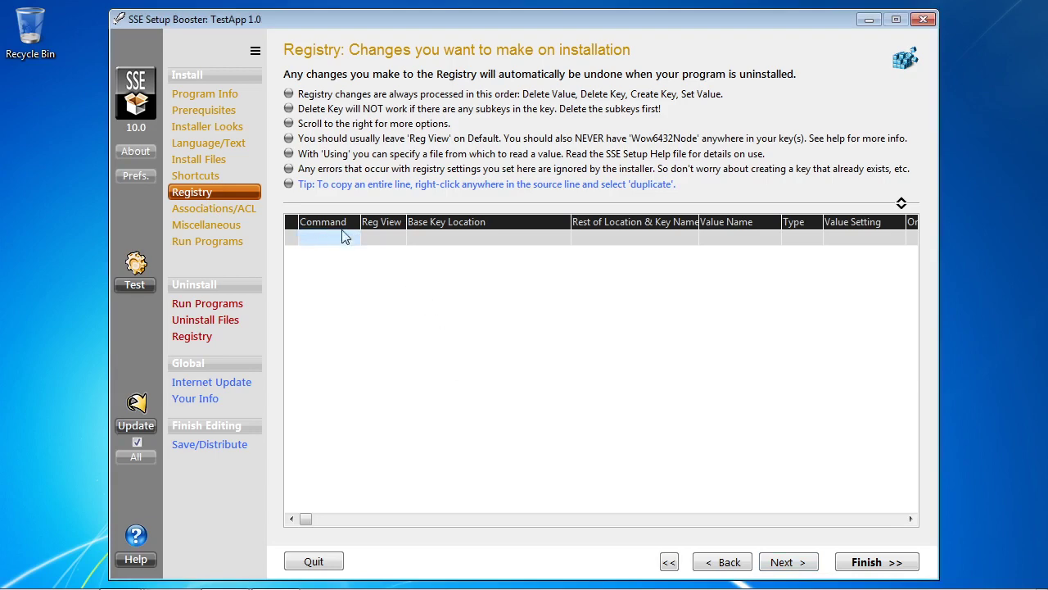
pyautogui.click(230, 211)
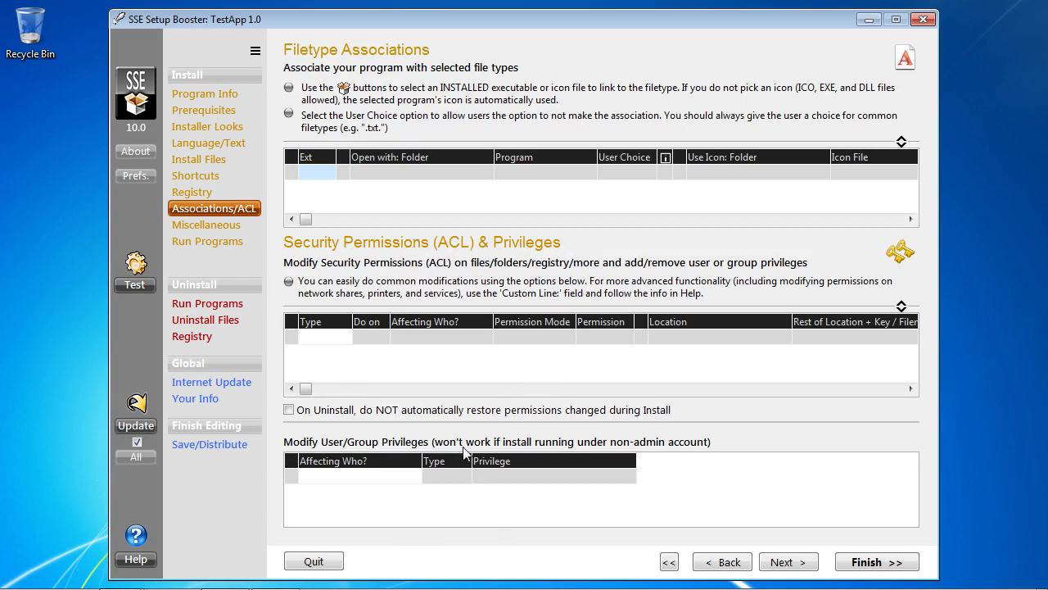
# Add a File/Folder security permission line on Install affecting the Current User, check the permission choices, and erase the line.
pyautogui.click(342, 339)
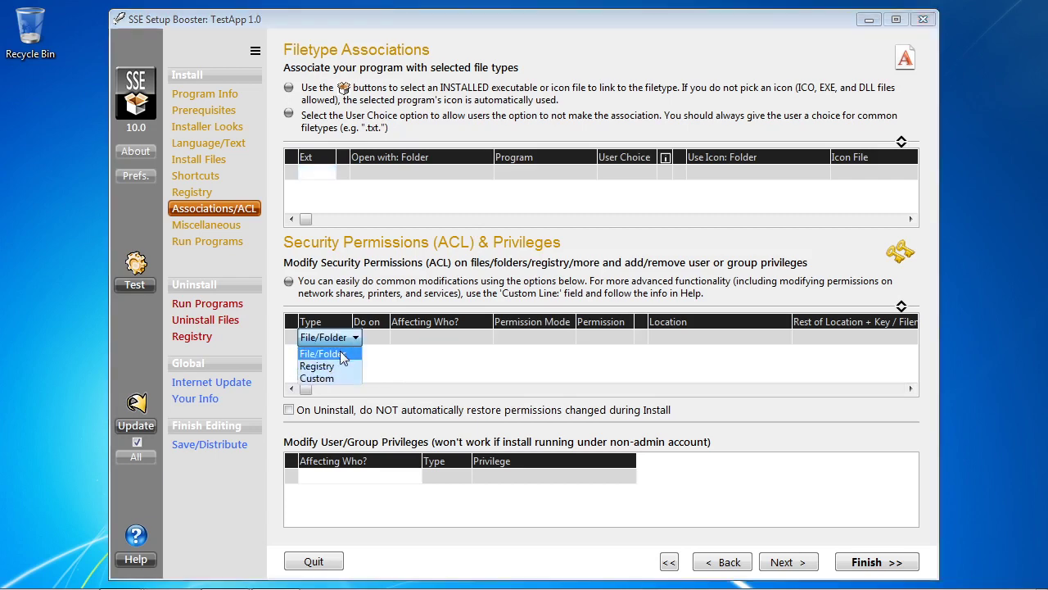
pyautogui.click(327, 351)
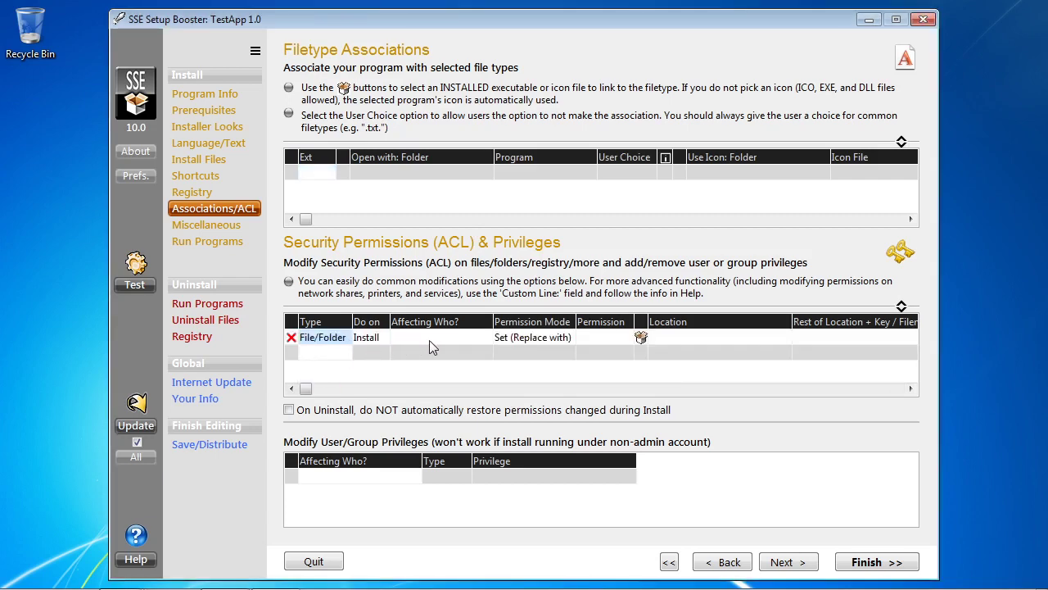
pyautogui.click(383, 337)
pyautogui.click(383, 339)
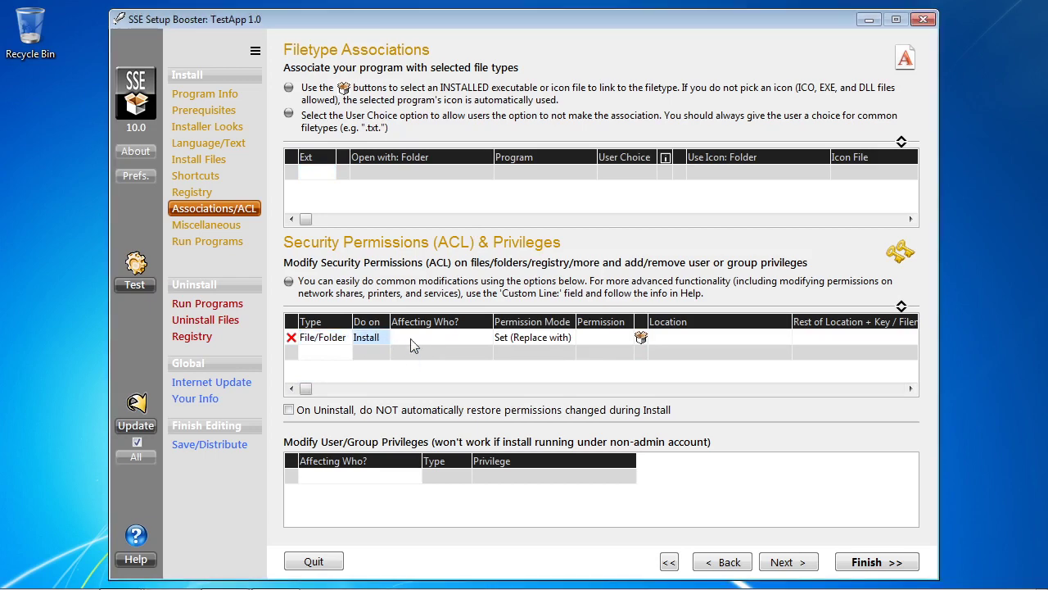
pyautogui.click(436, 336)
pyautogui.click(439, 363)
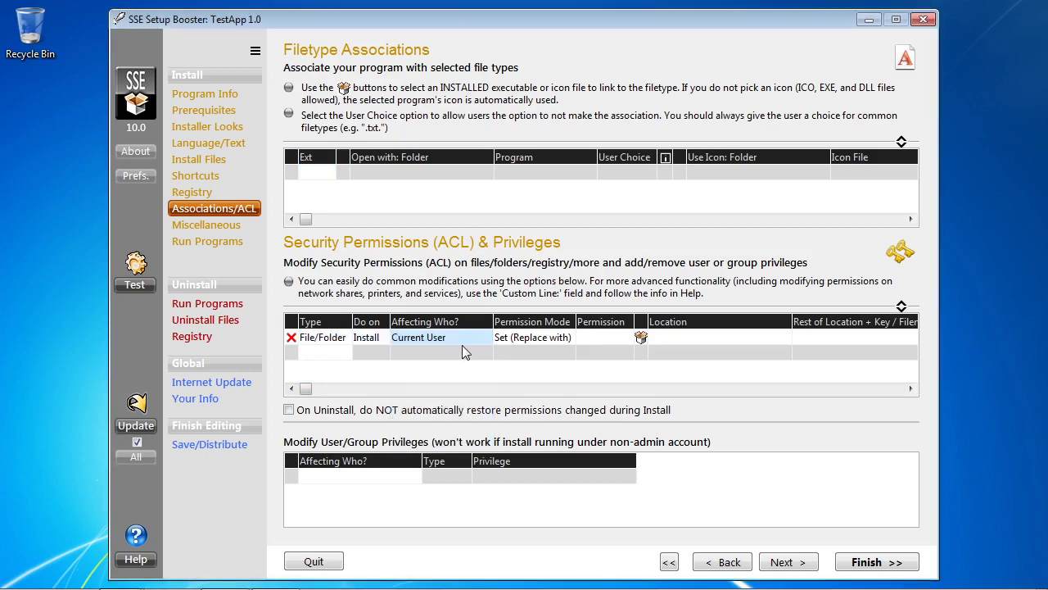
pyautogui.click(597, 340)
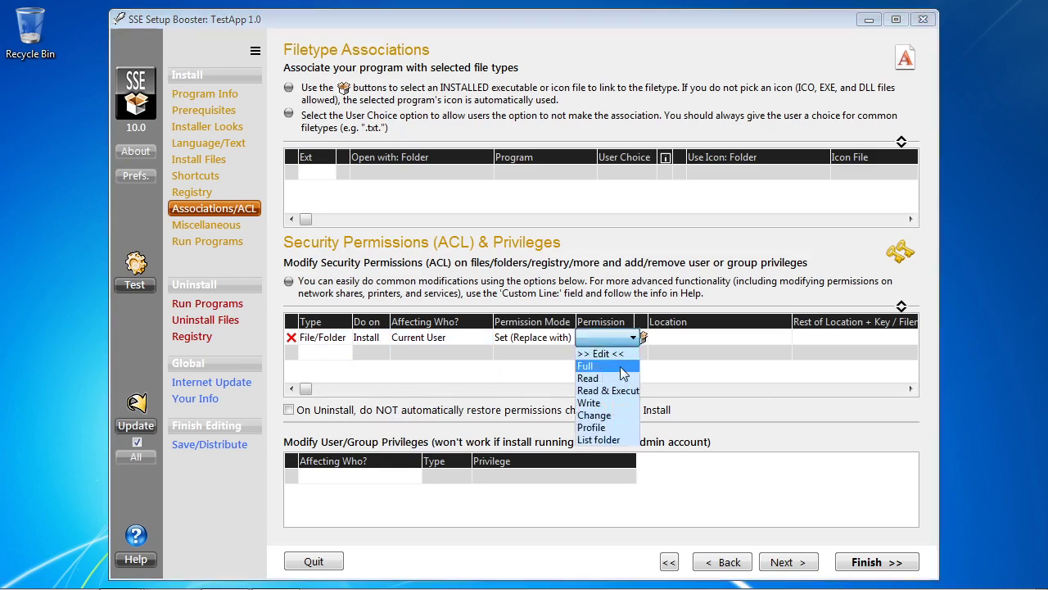
pyautogui.click(683, 331)
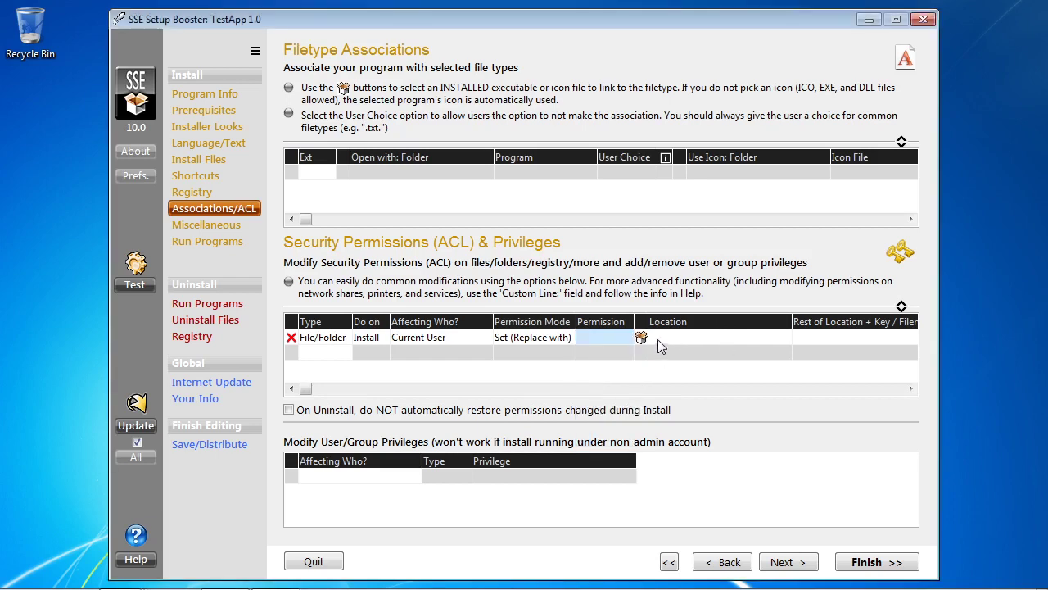
pyautogui.click(292, 337)
pyautogui.click(502, 357)
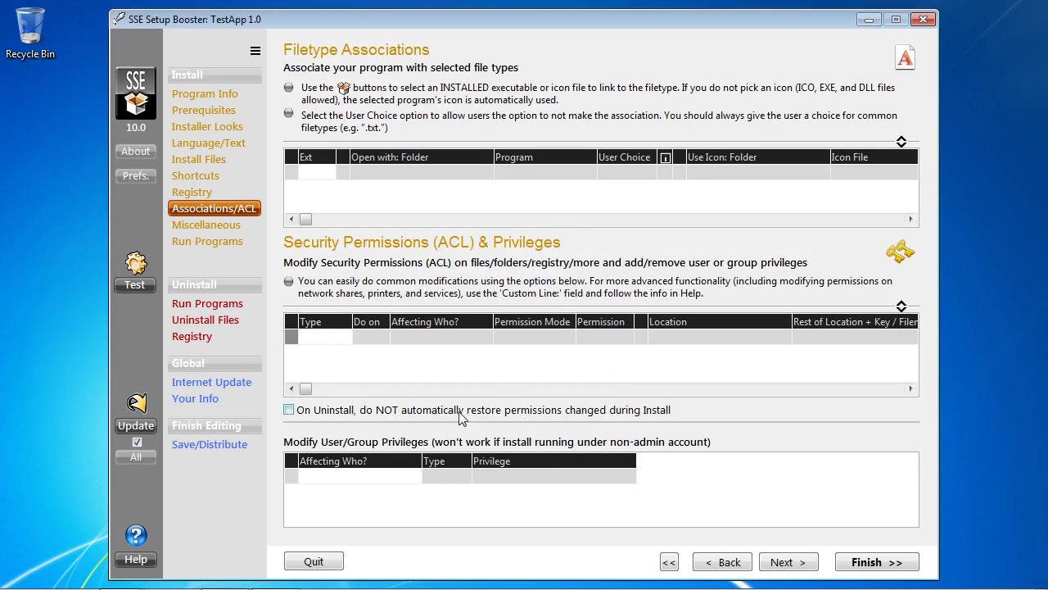
# Start a new line in the user/group privileges list and erase it.
pyautogui.click(404, 480)
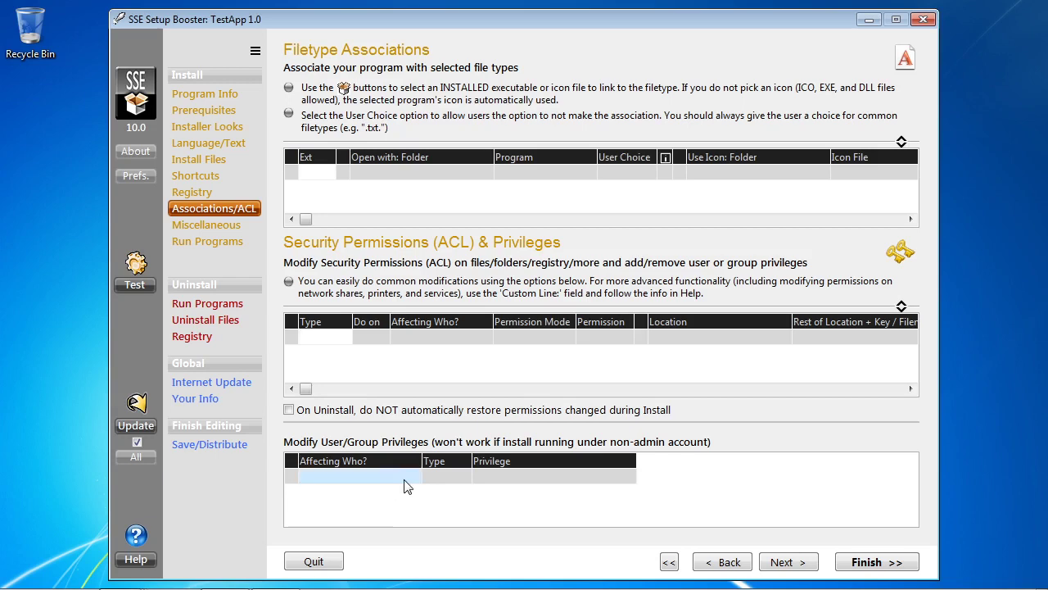
pyautogui.click(443, 447)
pyautogui.click(292, 477)
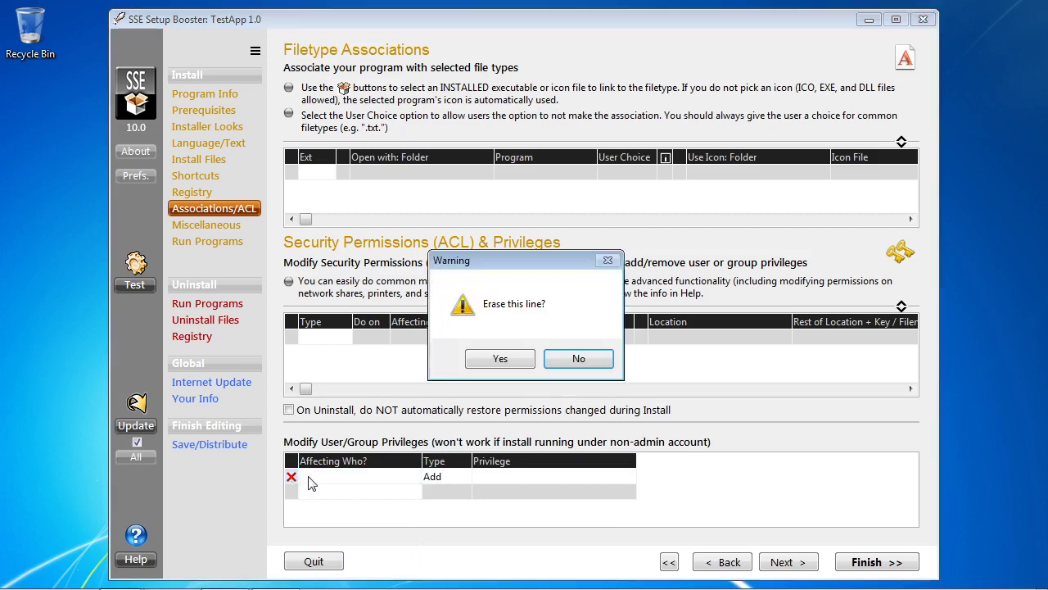
pyautogui.click(511, 359)
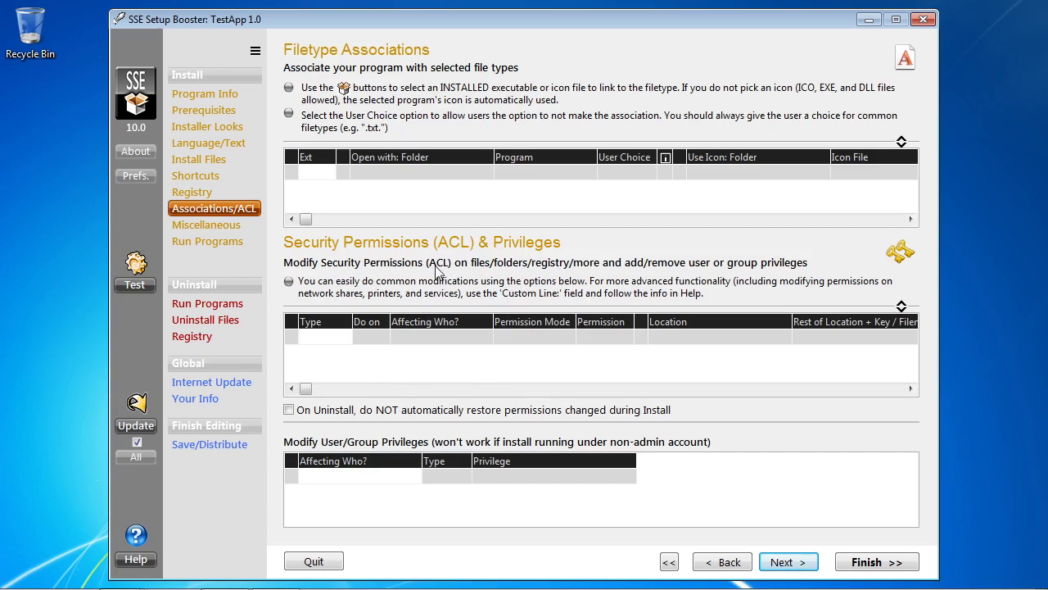
# On the Miscellaneous page, set the Show Readme file to \MySubfolder\Readme.txt from the install files and clear its Box Default option.
pyautogui.click(786, 563)
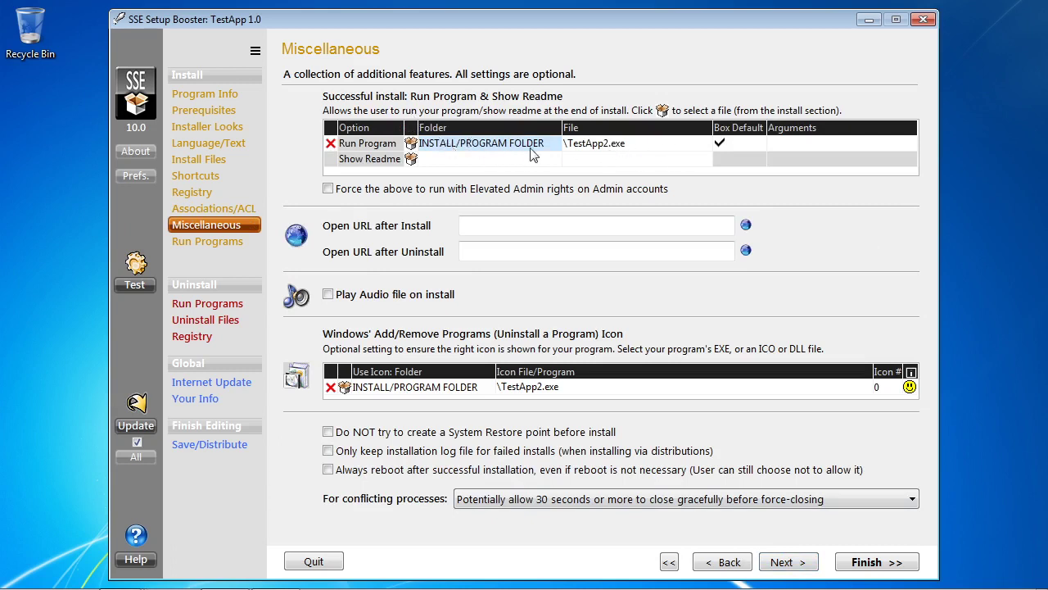
pyautogui.click(412, 159)
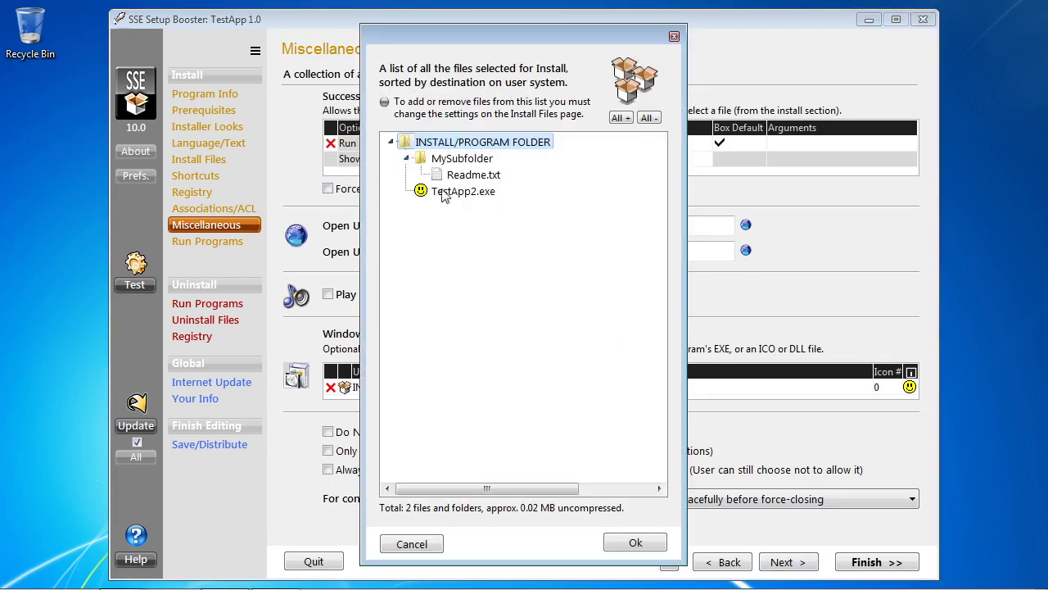
pyautogui.click(482, 177)
pyautogui.doubleClick(482, 177)
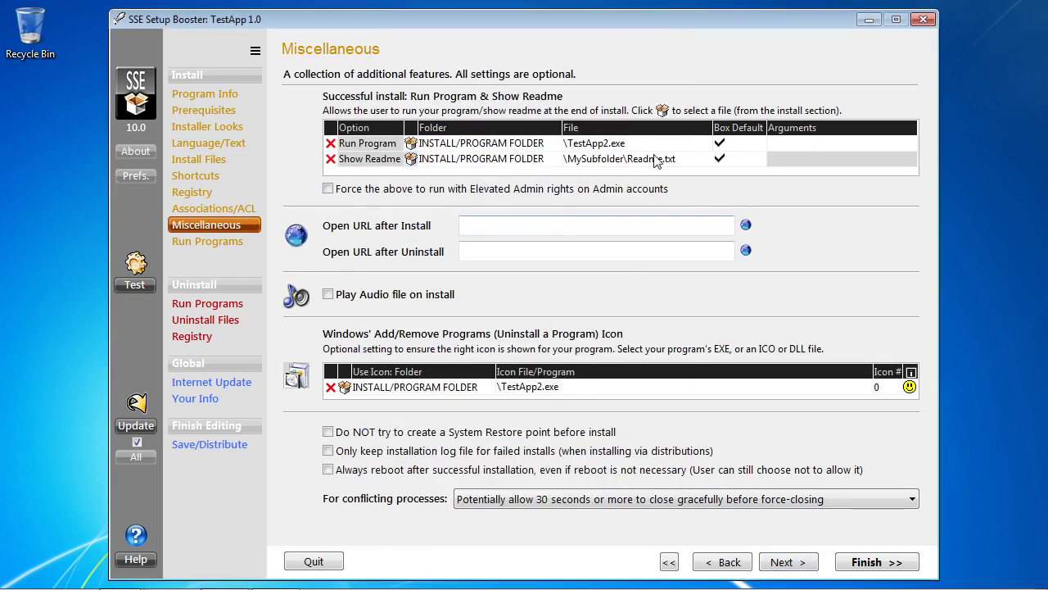
pyautogui.click(744, 162)
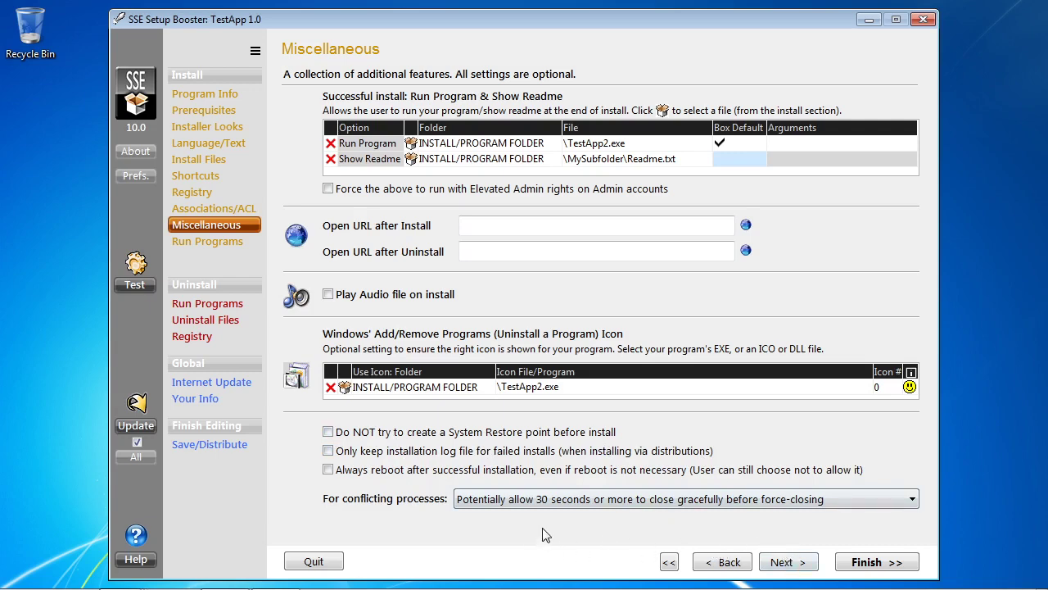
# Review the install Run Programs page, then the uninstall Run Programs and Uninstall Files pages.
pyautogui.click(801, 569)
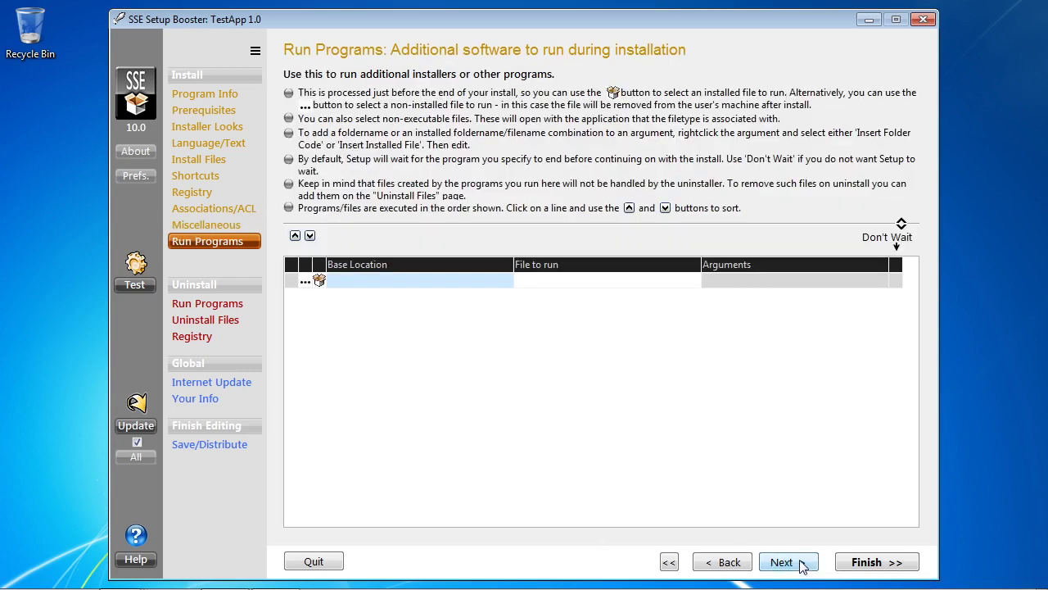
pyautogui.click(745, 564)
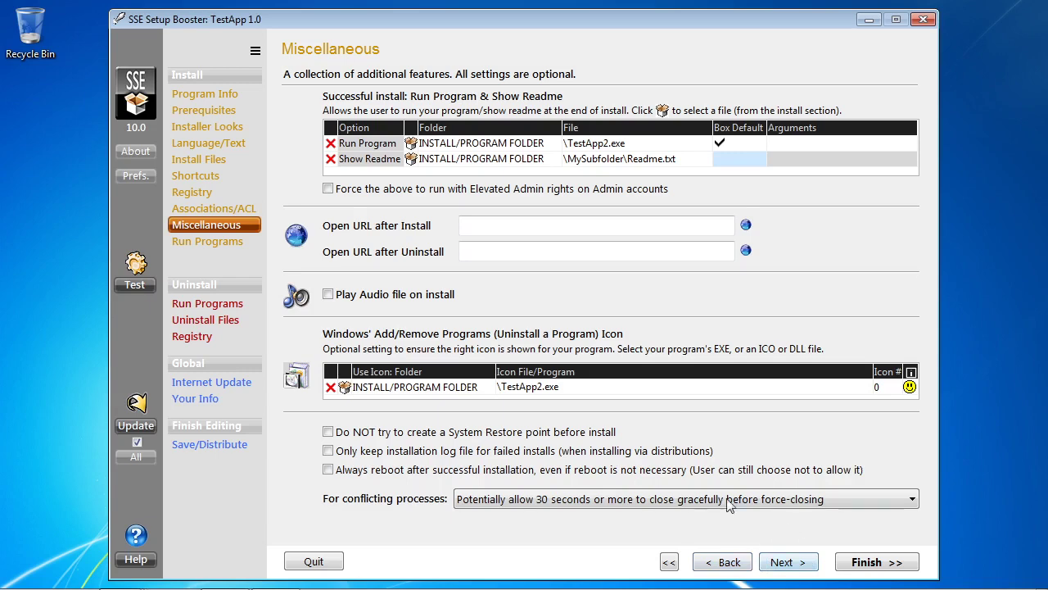
pyautogui.click(806, 562)
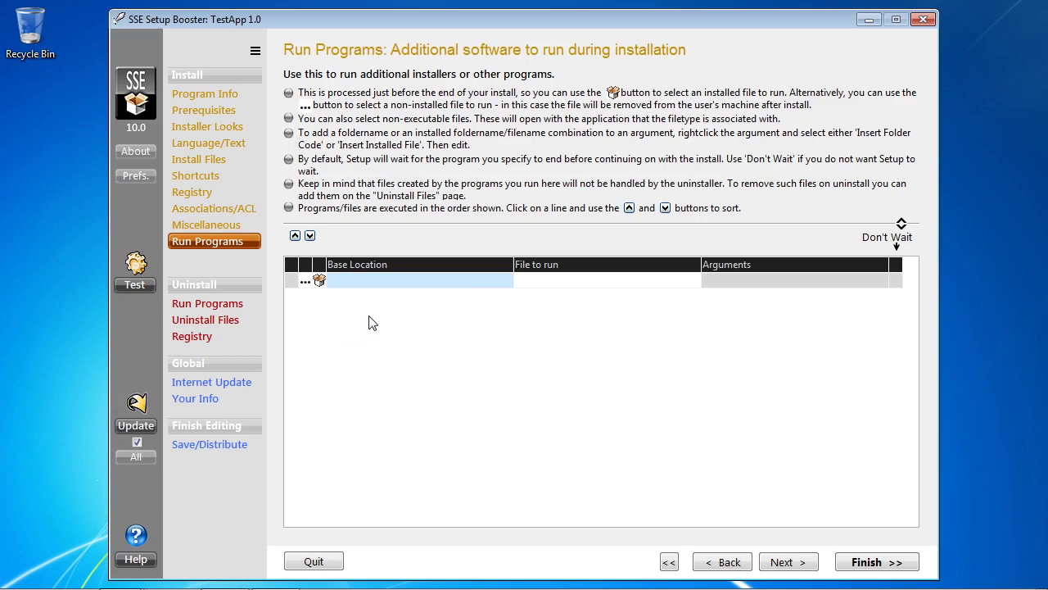
pyautogui.click(251, 304)
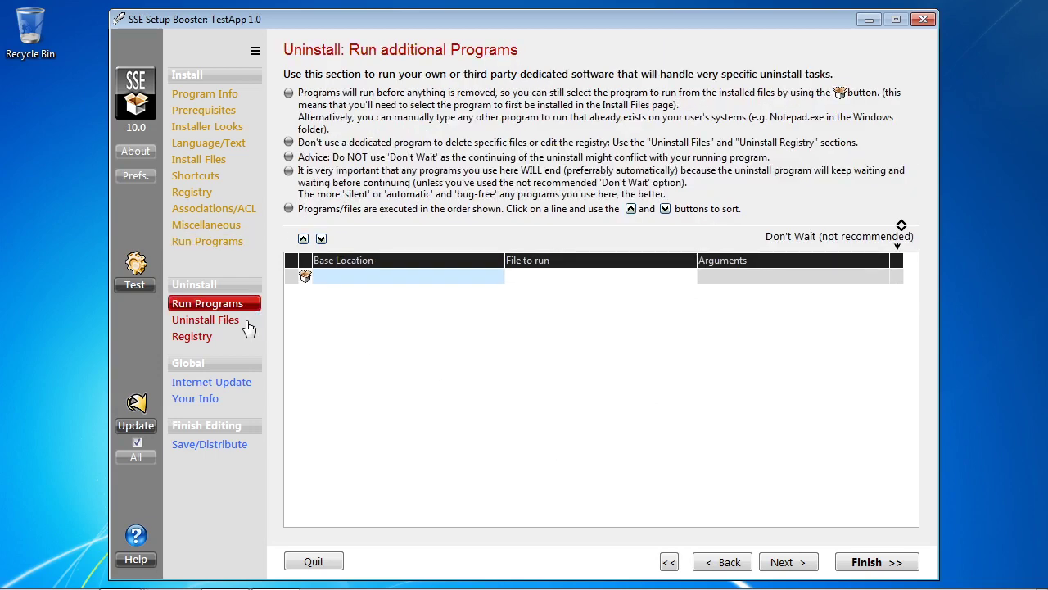
pyautogui.click(242, 320)
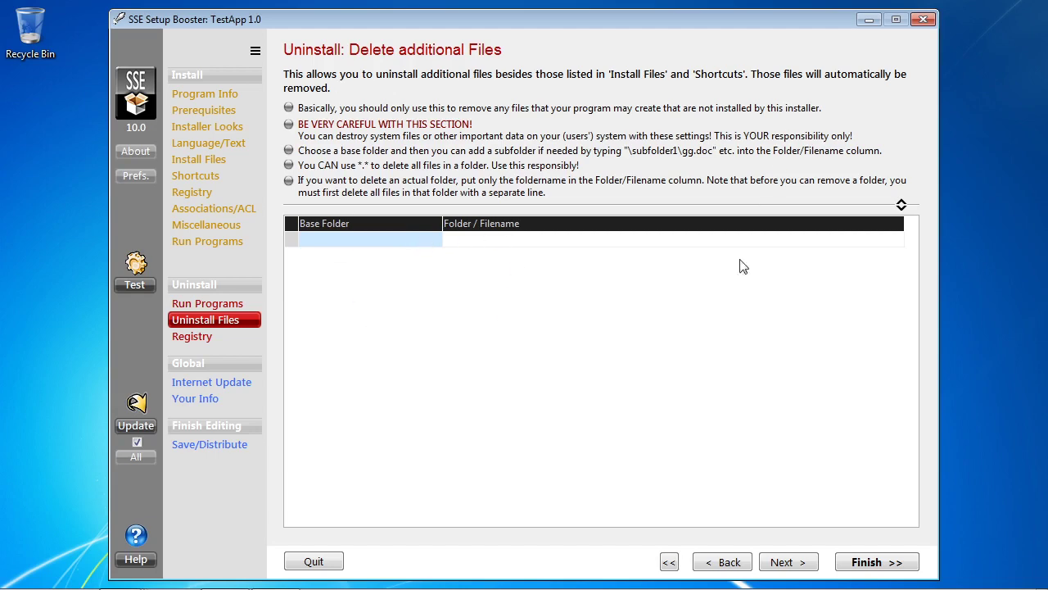
# Add an uninstall file line for \File1.dat in the INSTALL/PROGRAM FOLDER, and erase the line.
pyautogui.click(378, 241)
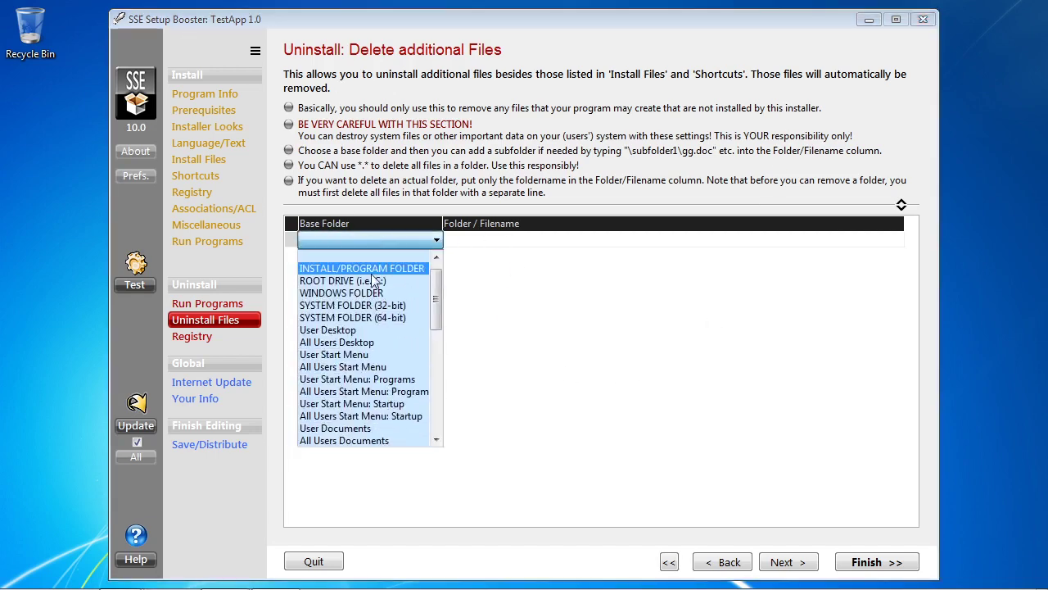
pyautogui.click(375, 267)
pyautogui.click(467, 239)
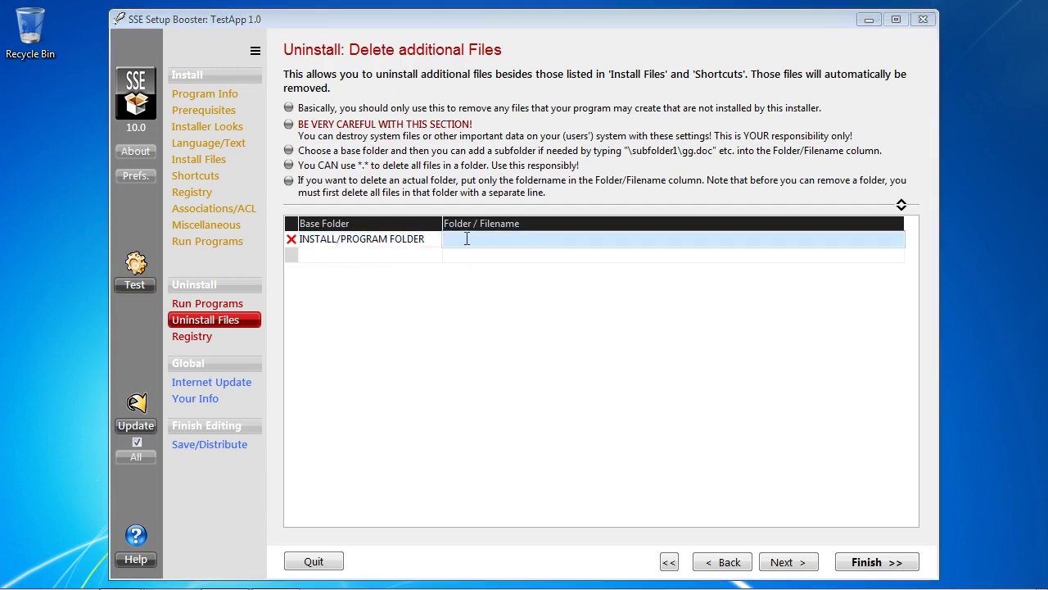
pyautogui.write('\\File1.dat')
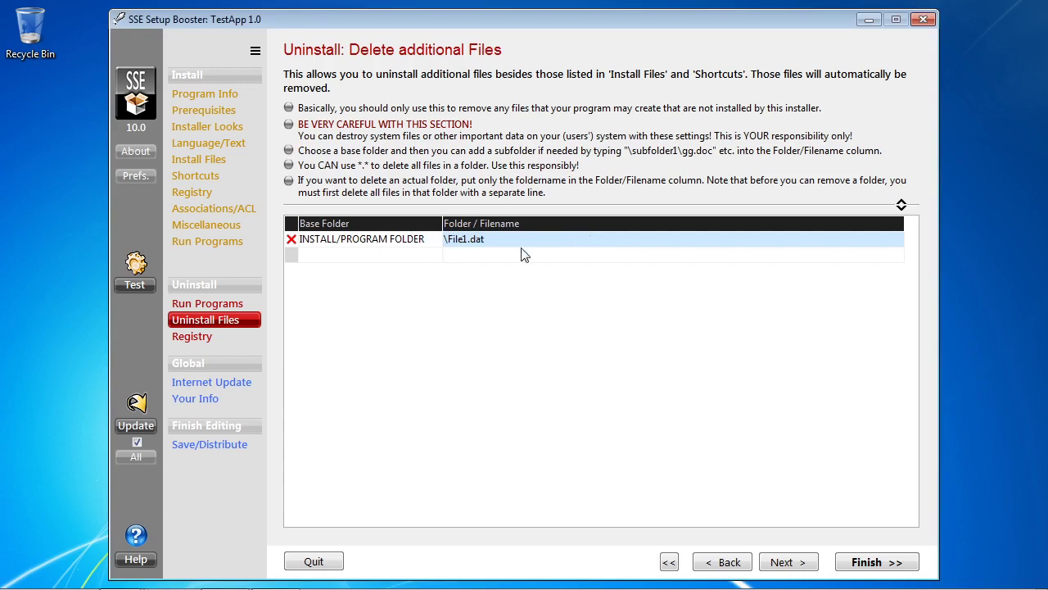
pyautogui.click(292, 244)
pyautogui.click(525, 360)
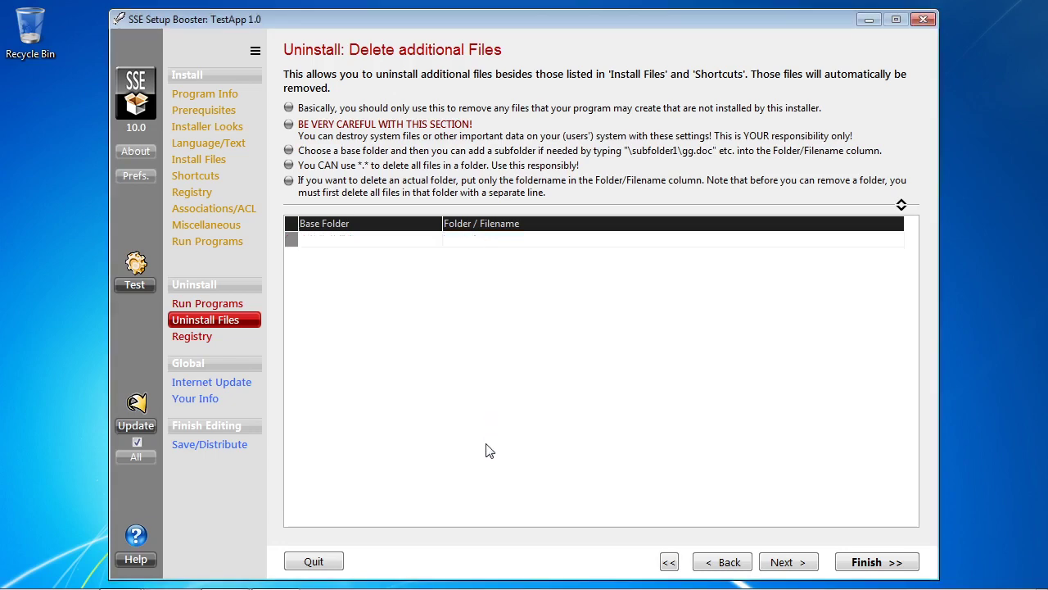
# Review the uninstall Registry page, the Internet Update page and the Your Info page.
pyautogui.click(787, 561)
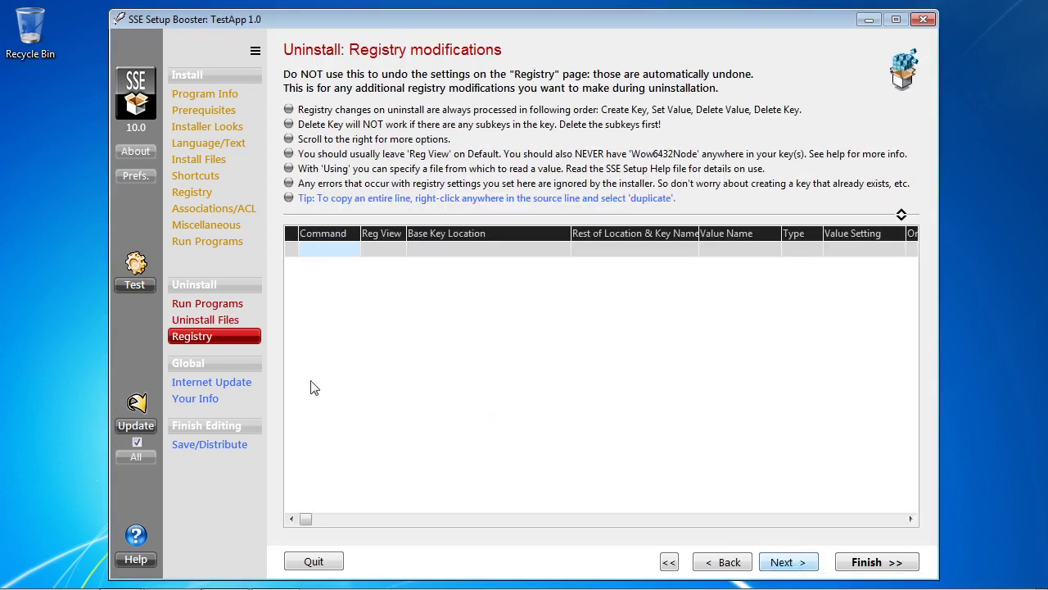
pyautogui.click(239, 382)
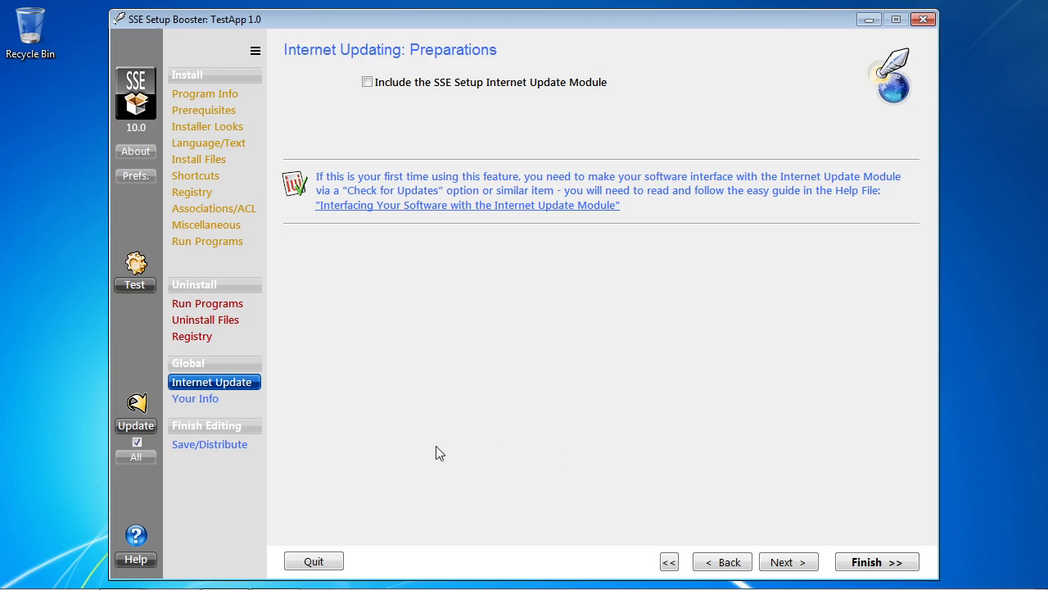
pyautogui.click(234, 407)
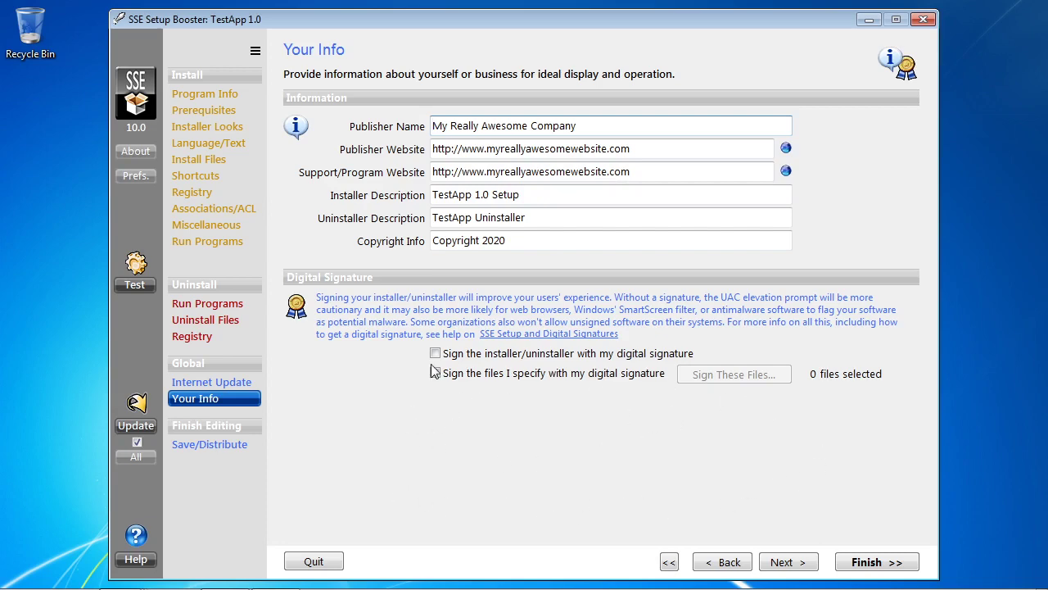
# On the Save/Distribute page, try the ZIP Archive and CD or DVD packages, clear both, and save and exit with only the TestApp10.exe distribution created.
pyautogui.click(225, 452)
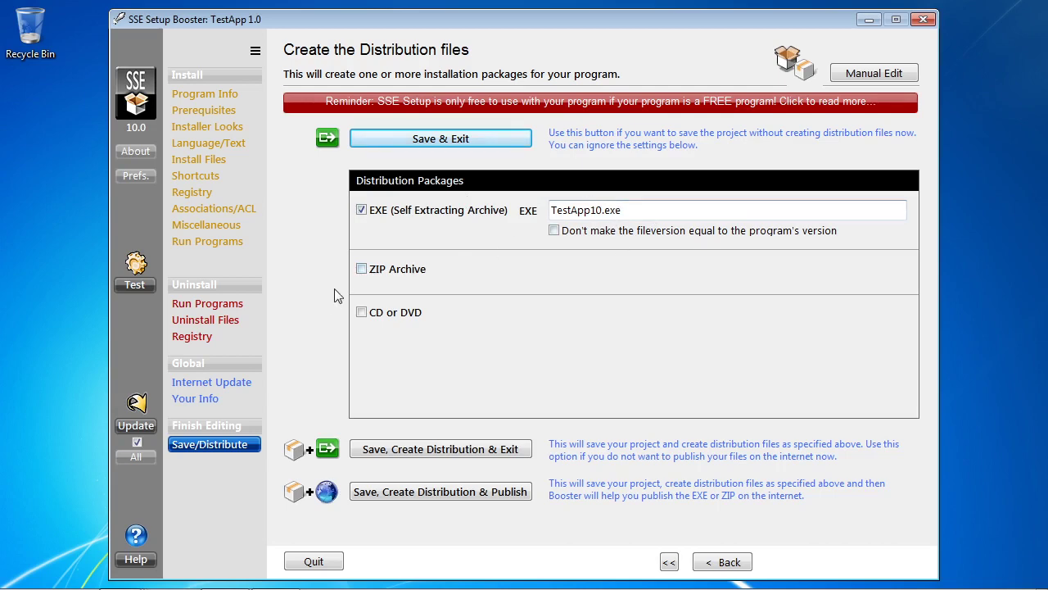
pyautogui.click(361, 271)
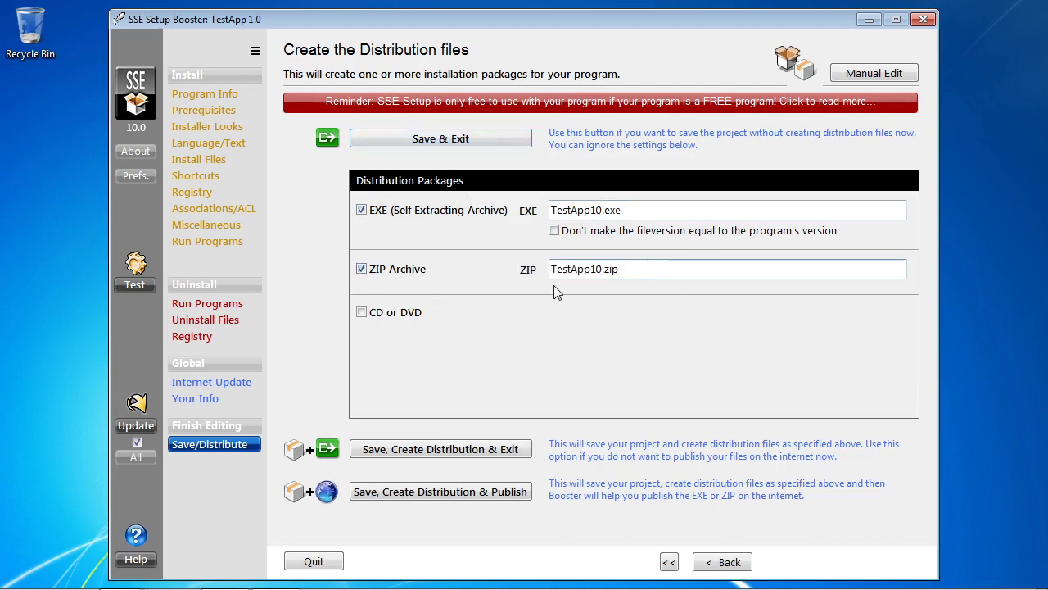
pyautogui.click(361, 315)
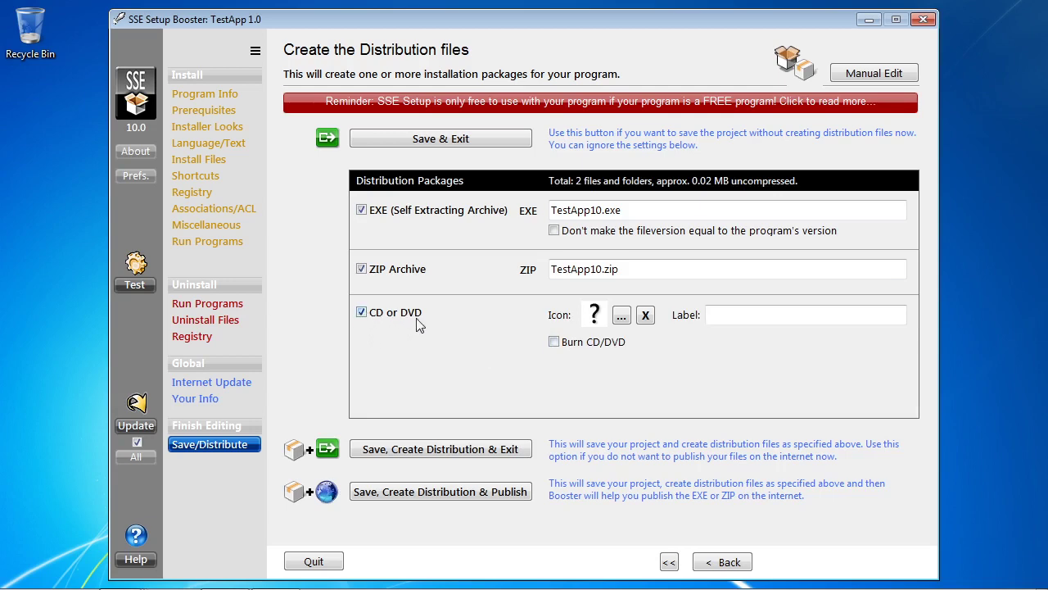
pyautogui.click(361, 312)
pyautogui.click(361, 268)
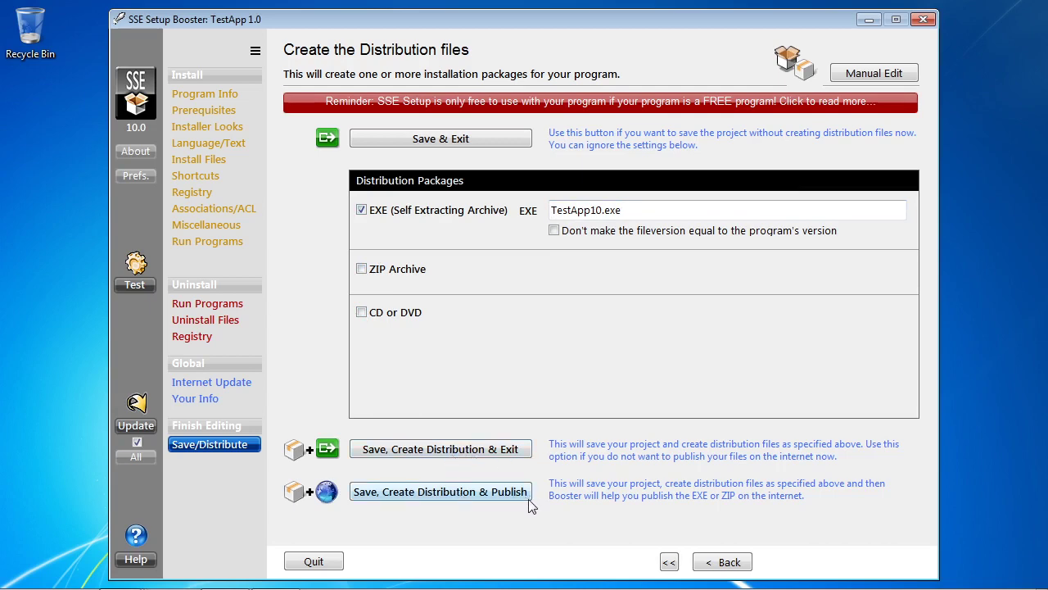
pyautogui.click(467, 455)
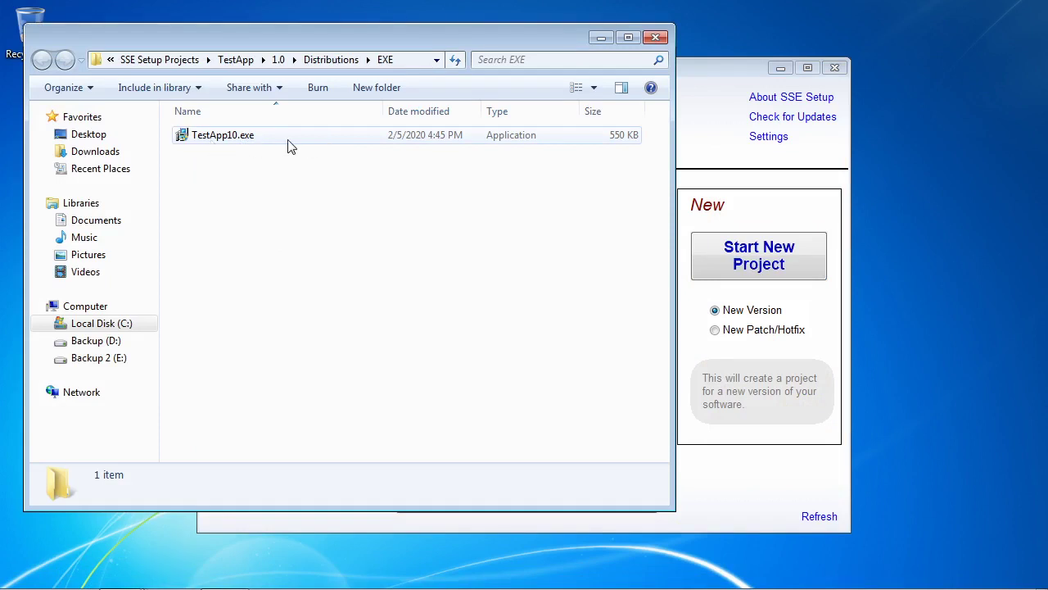
# Run TestApp10.exe to check the install wizard's welcome and license pages, and cancel the installation and close the distribution folder.
pyautogui.doubleClick(323, 142)
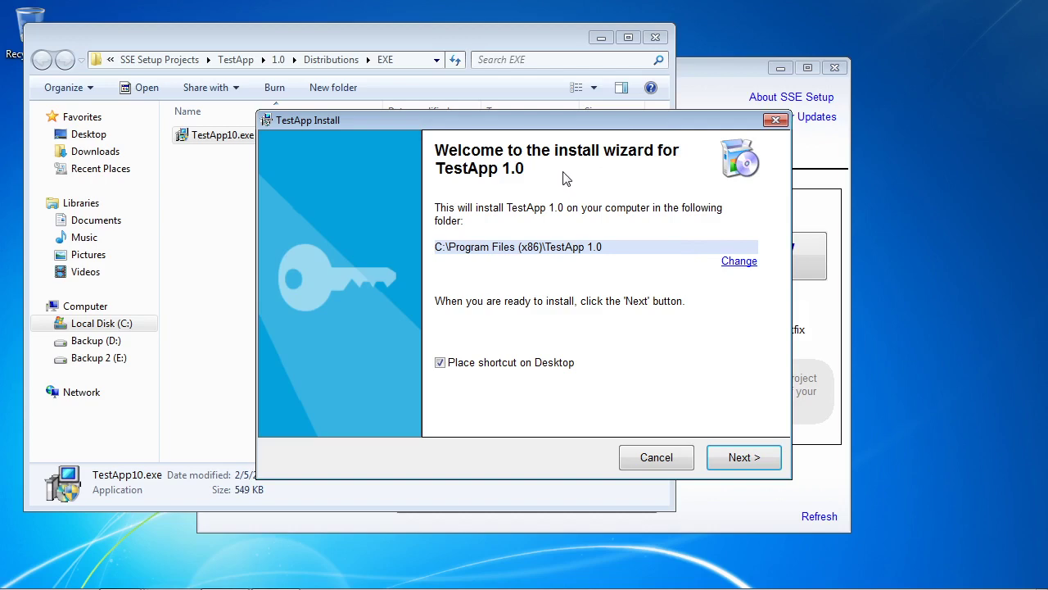
pyautogui.click(730, 460)
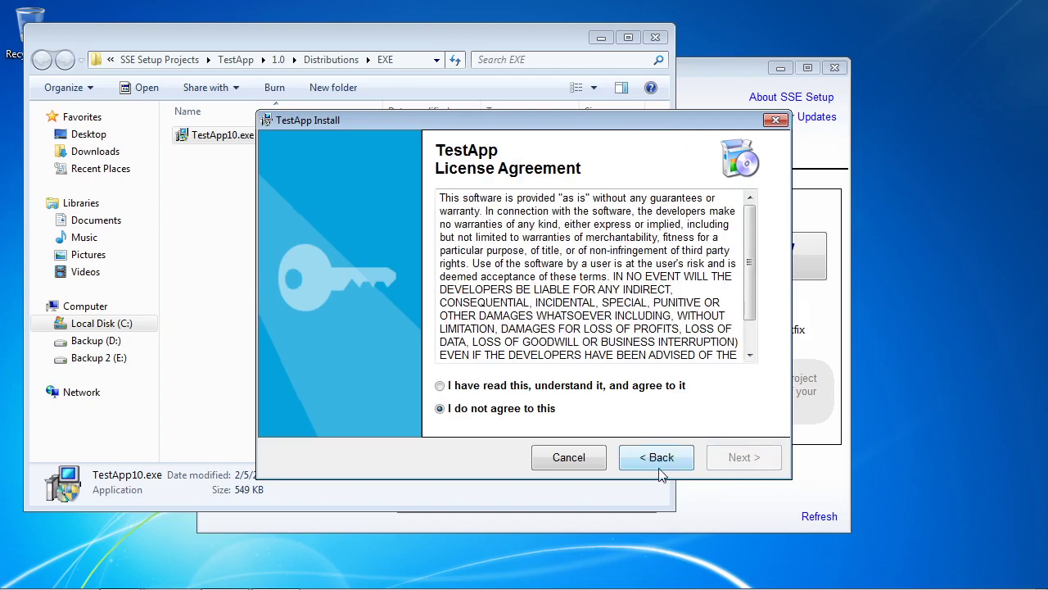
pyautogui.click(662, 465)
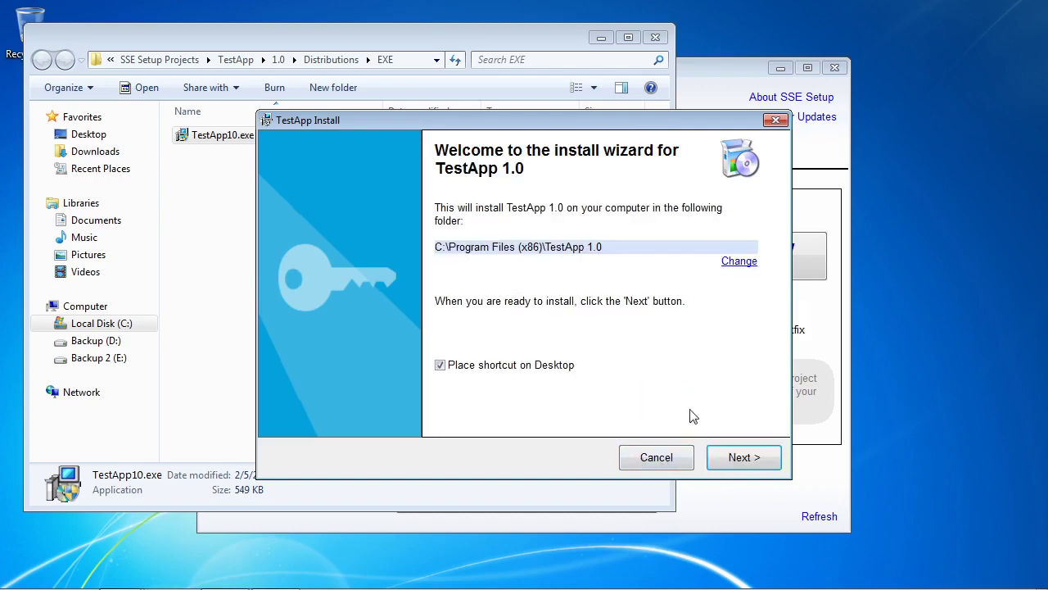
pyautogui.click(685, 463)
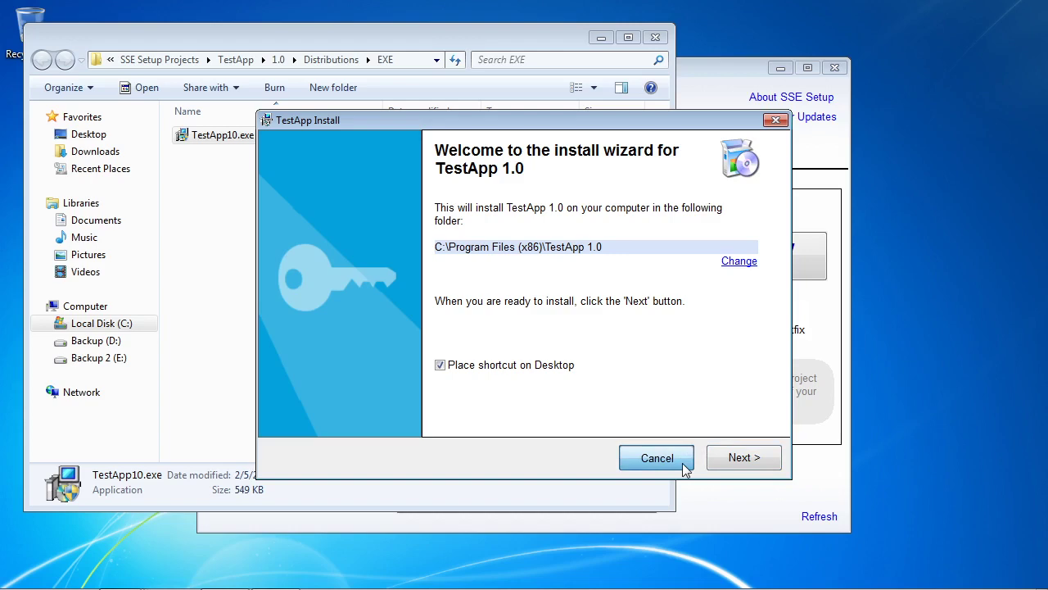
pyautogui.click(685, 469)
pyautogui.click(529, 318)
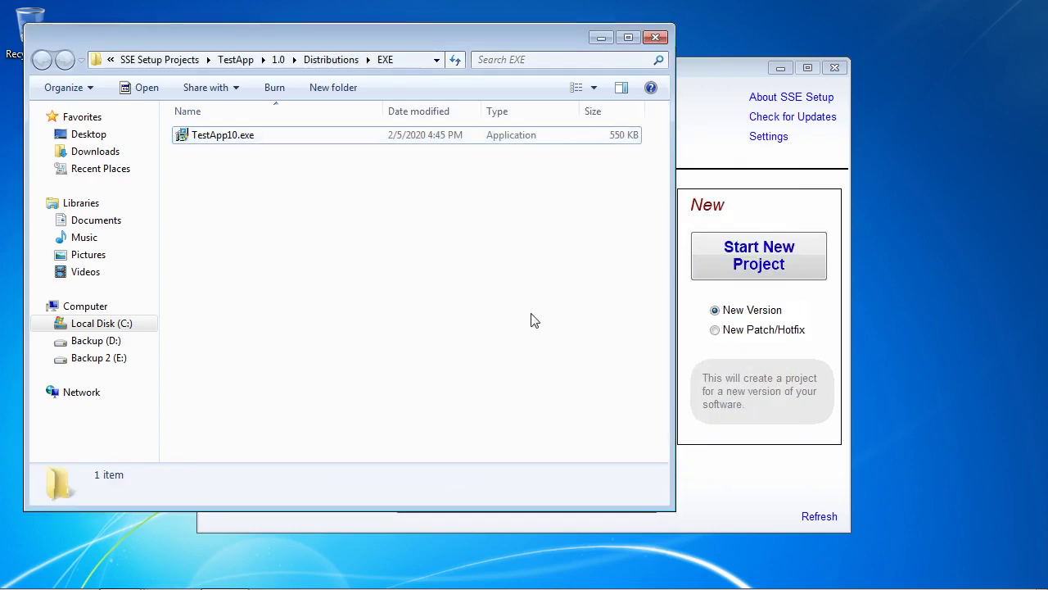
pyautogui.click(655, 37)
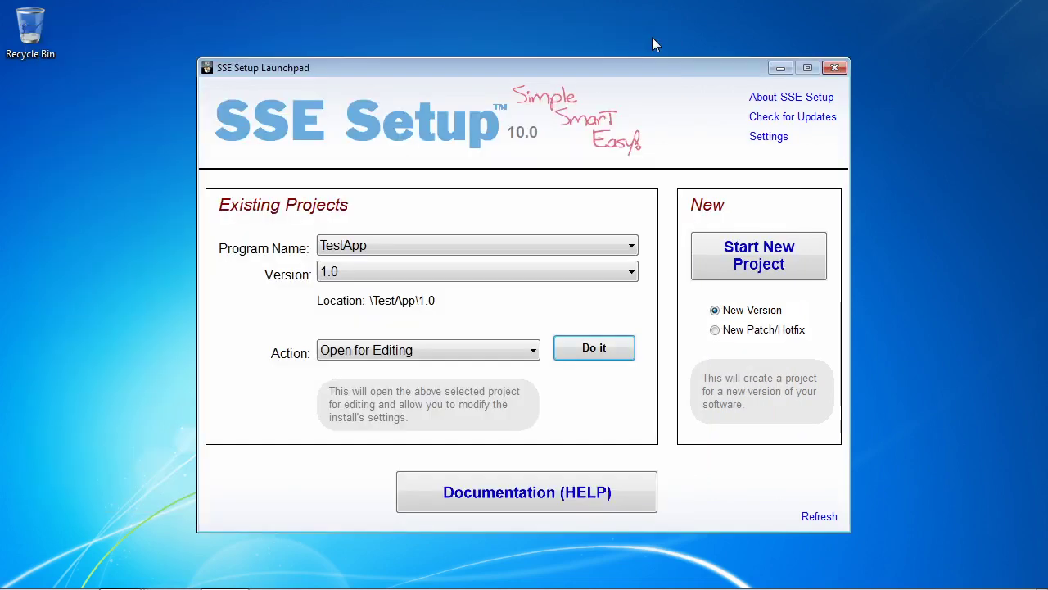